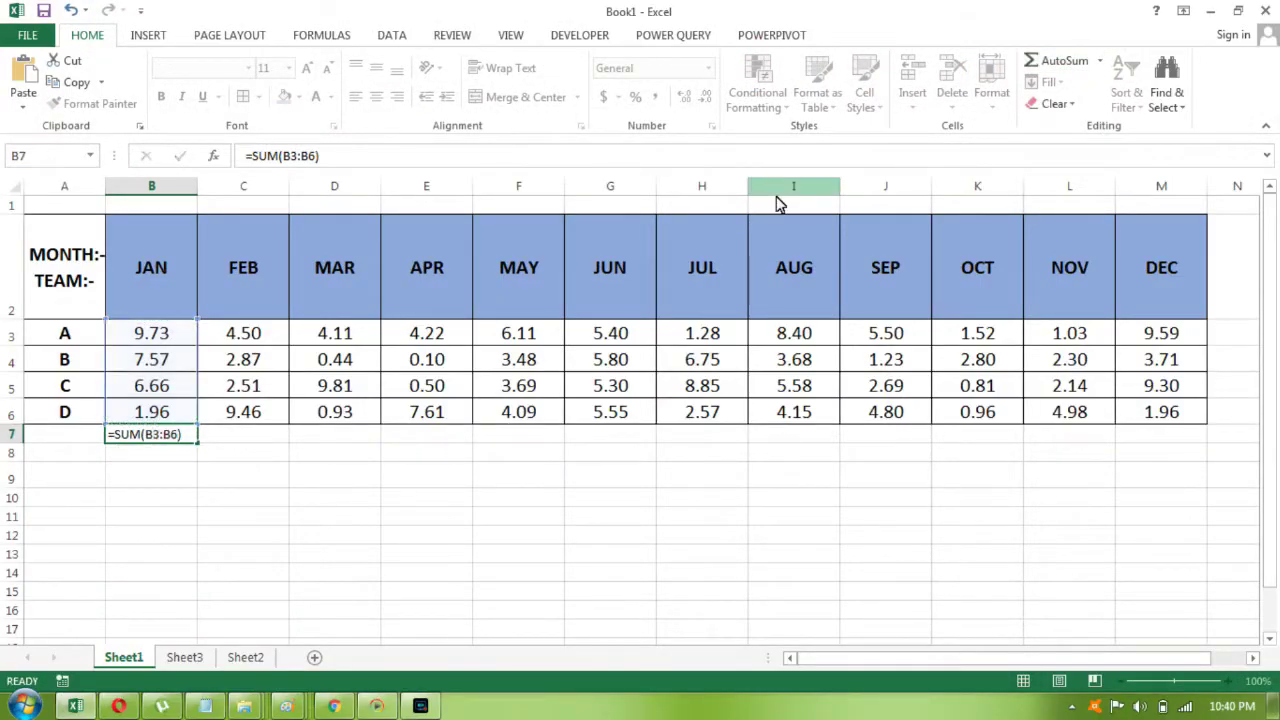
# Total the JAN, FEB and MAR team values with AutoSum; the FEB total is 19.33
pyautogui.press('Return')
pyautogui.press('Up')
pyautogui.press('Right')
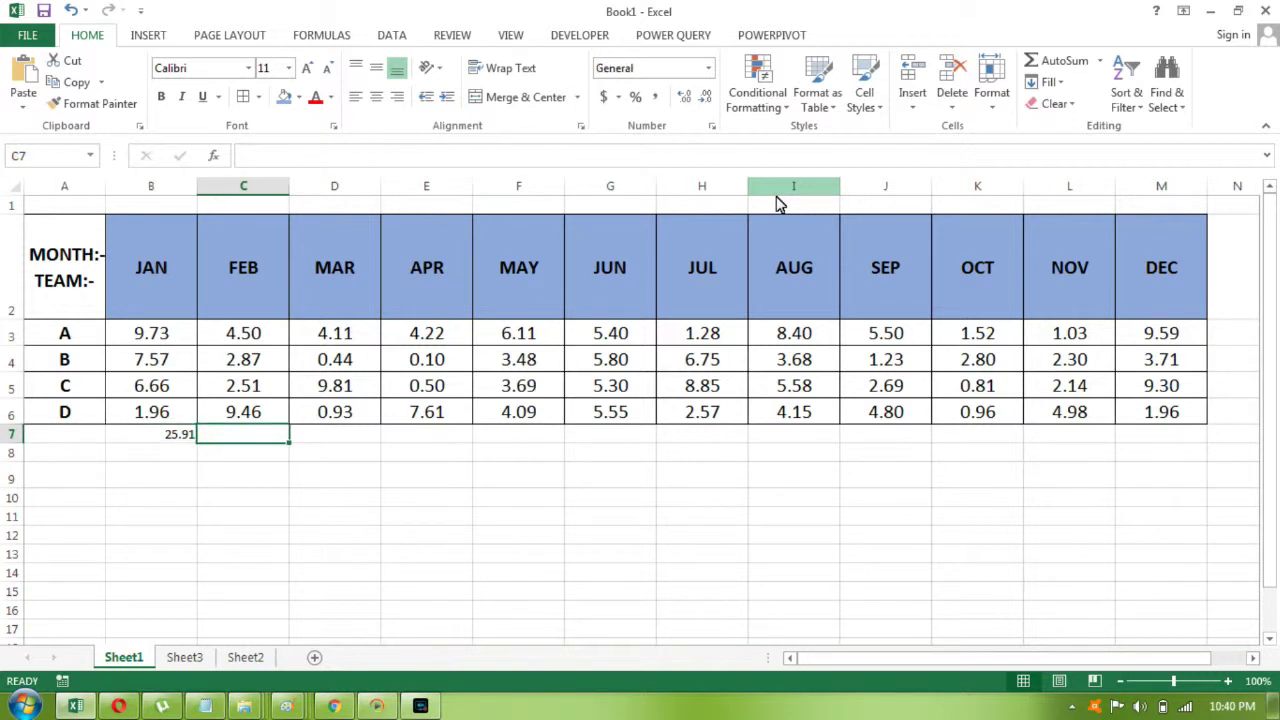
pyautogui.hotkey('alt', '=')
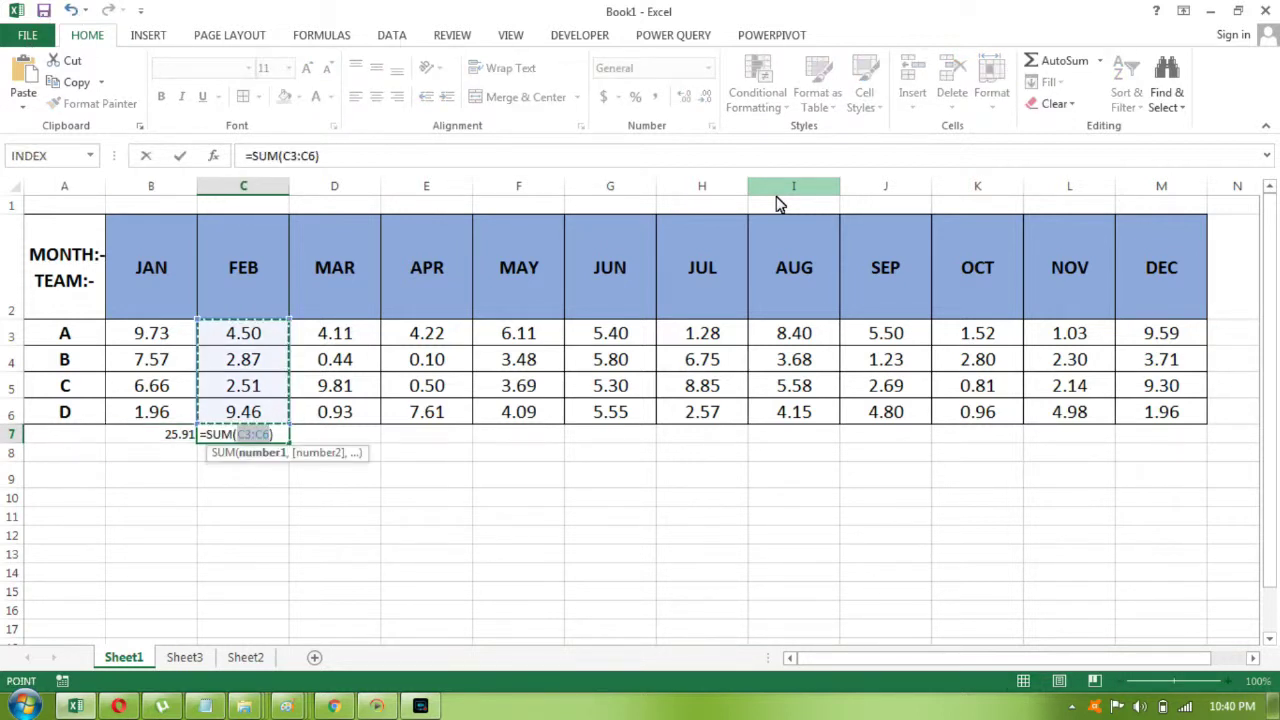
pyautogui.press('Tab')
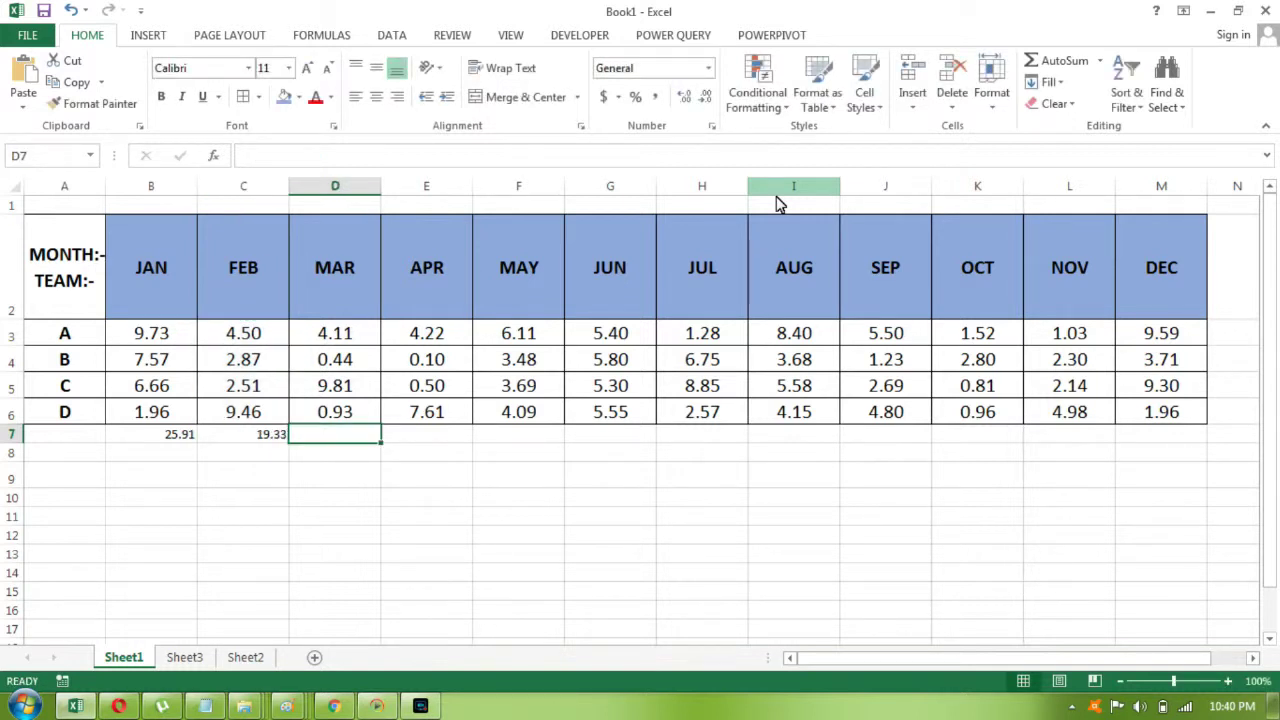
pyautogui.press('alt')
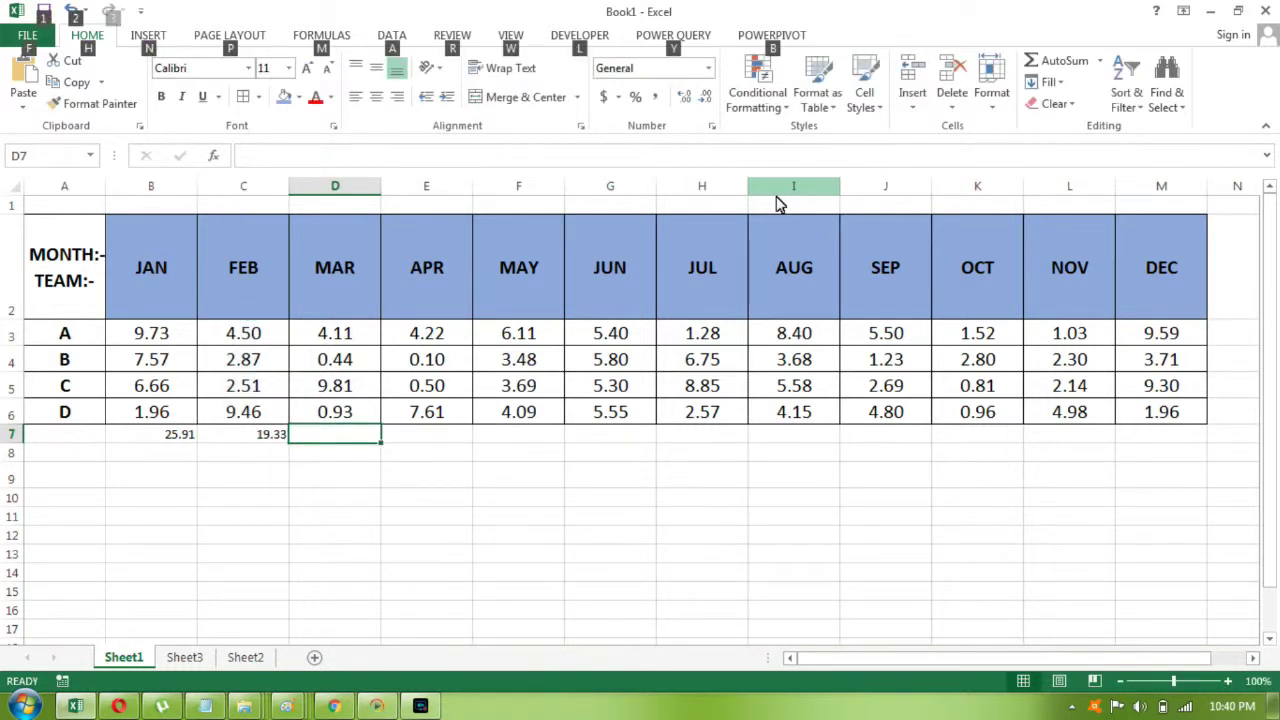
pyautogui.hotkey('alt', '=')
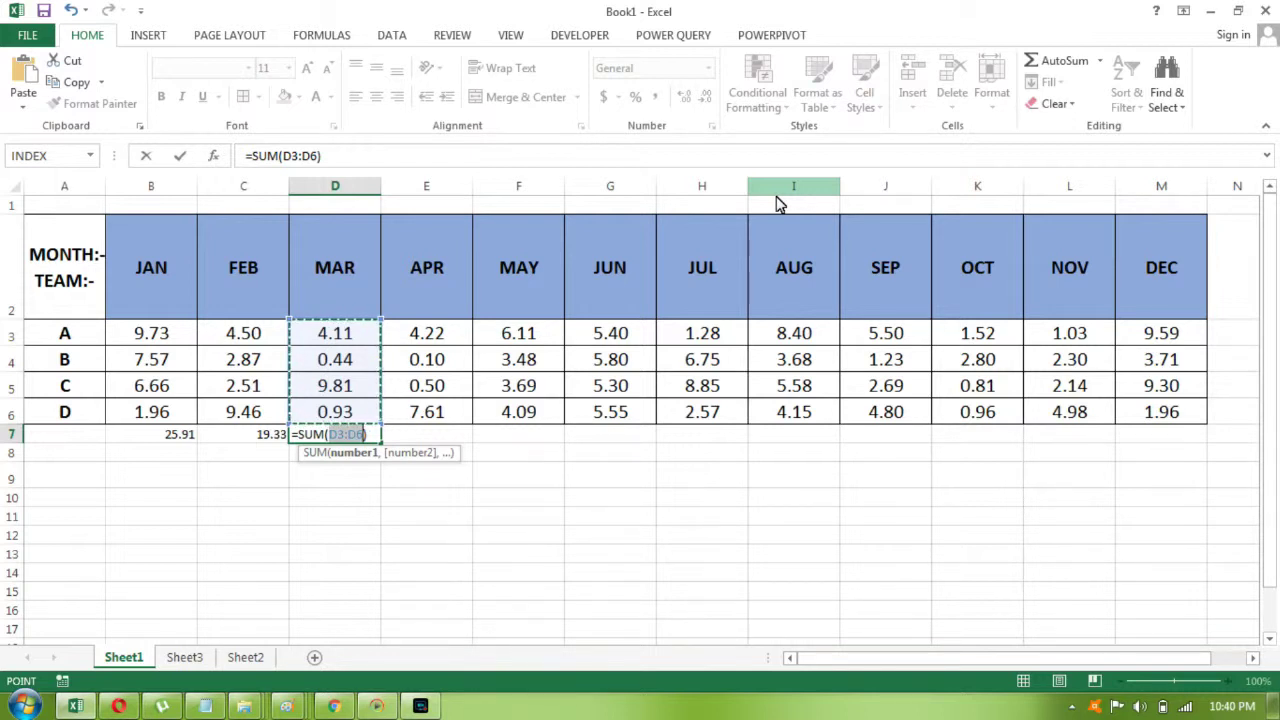
pyautogui.press('Return')
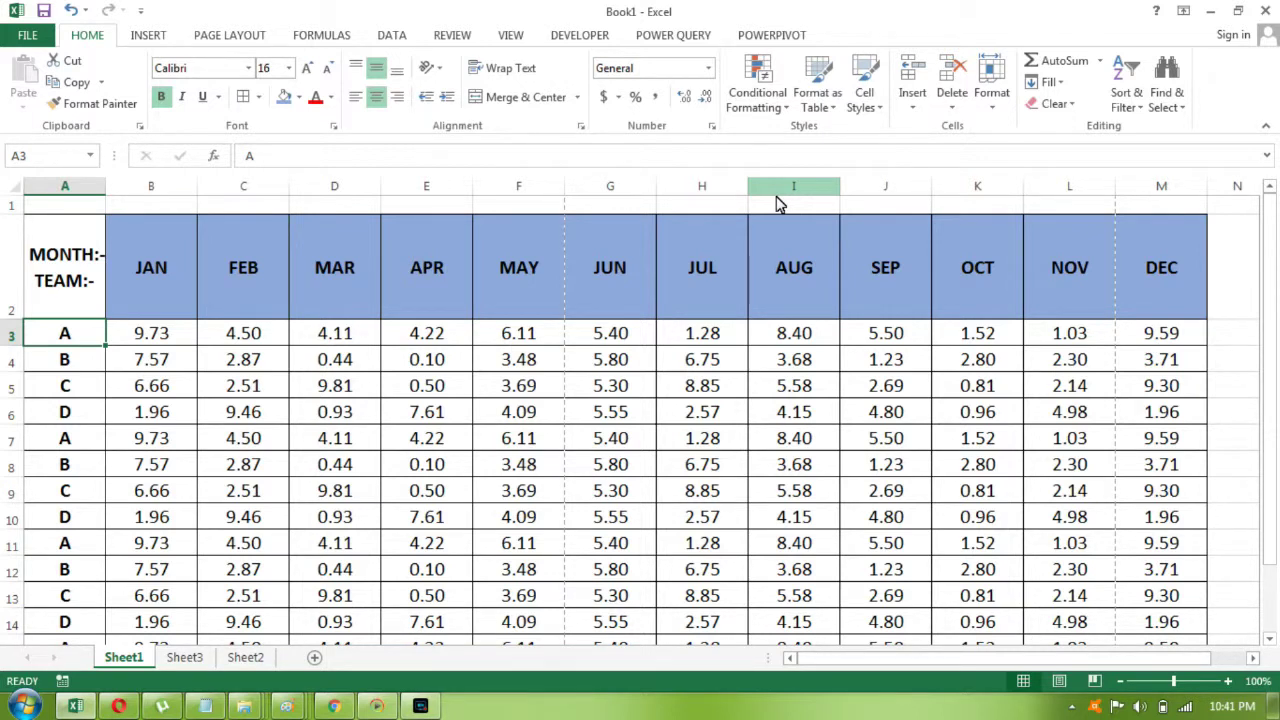
pyautogui.press('Up')
# Start a SUBTOTAL formula in B20 using function number 9 - SUM
pyautogui.hotkey('ctrl', 'Down')
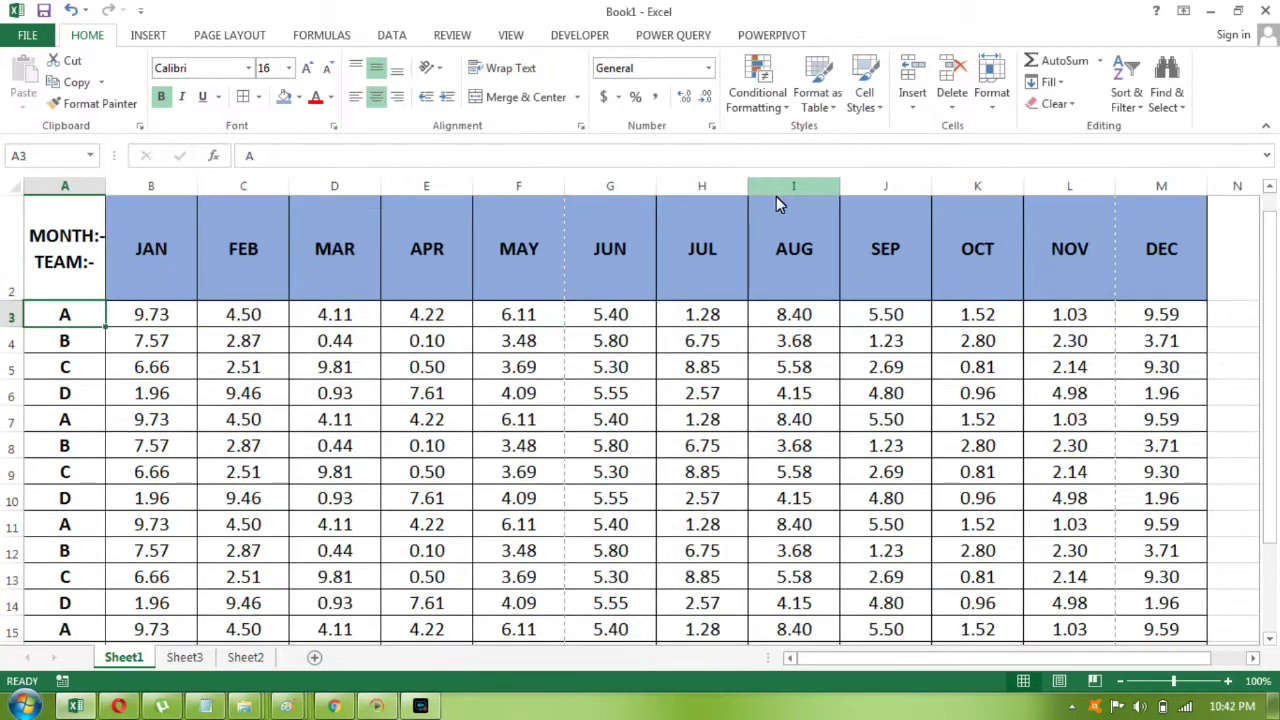
pyautogui.press('Down')
pyautogui.press('Down')
pyautogui.press('Down')
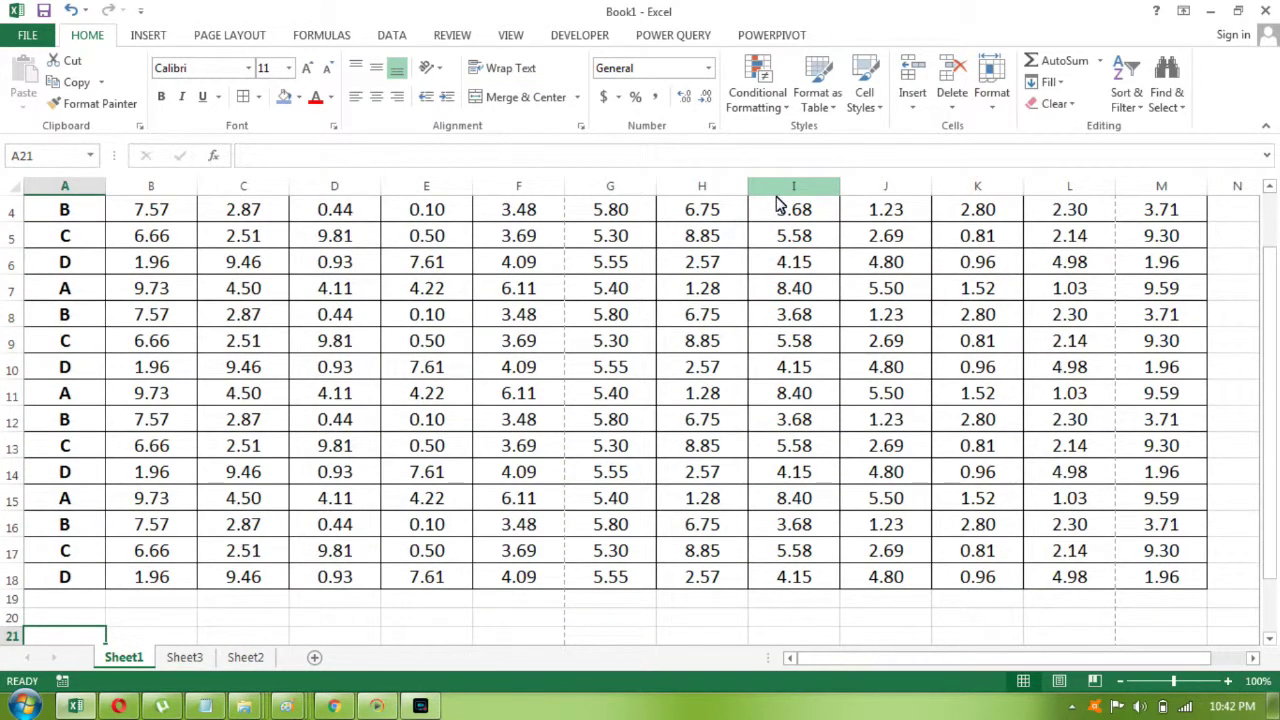
pyautogui.press('Up')
pyautogui.press('Right')
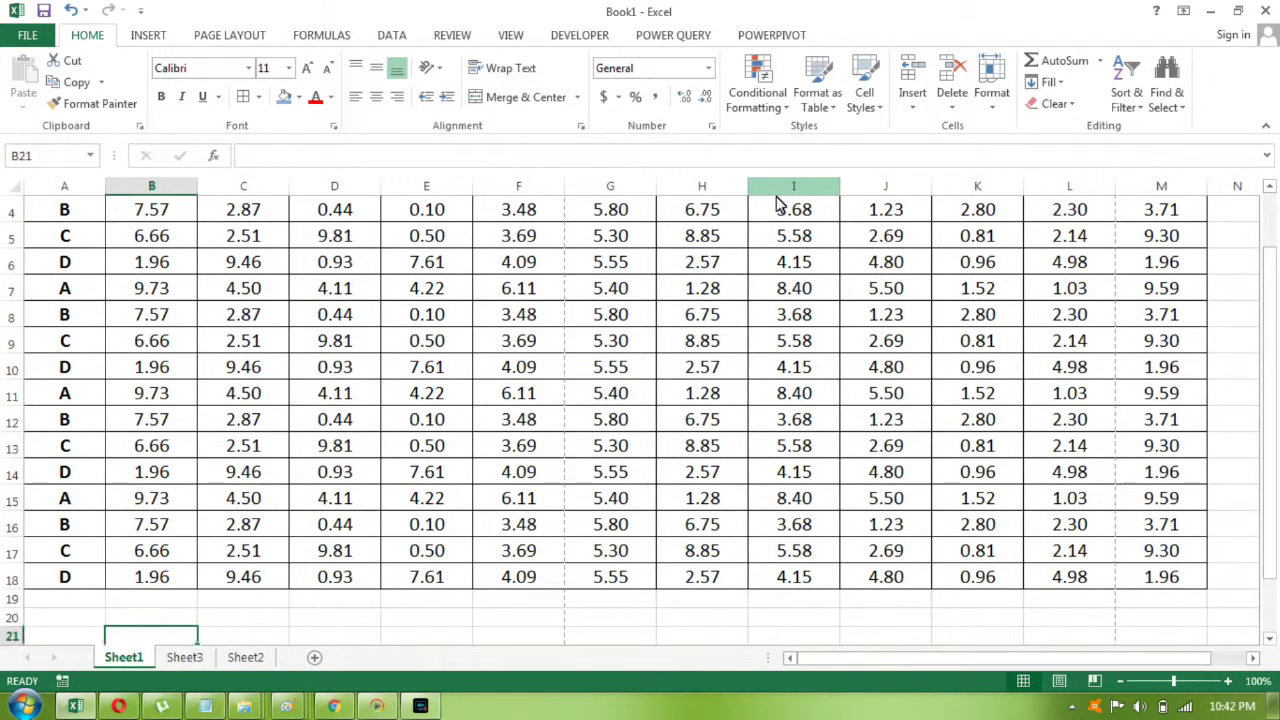
pyautogui.write('=')
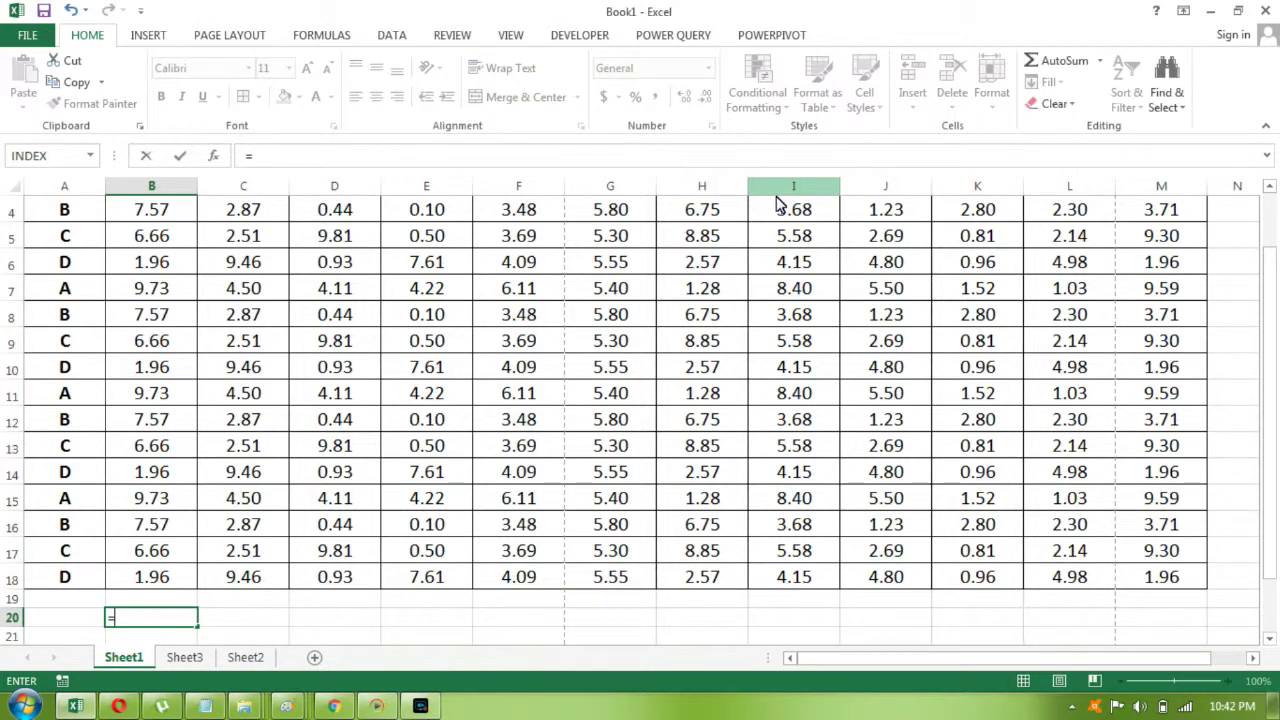
pyautogui.write('SUBTOTAL(')
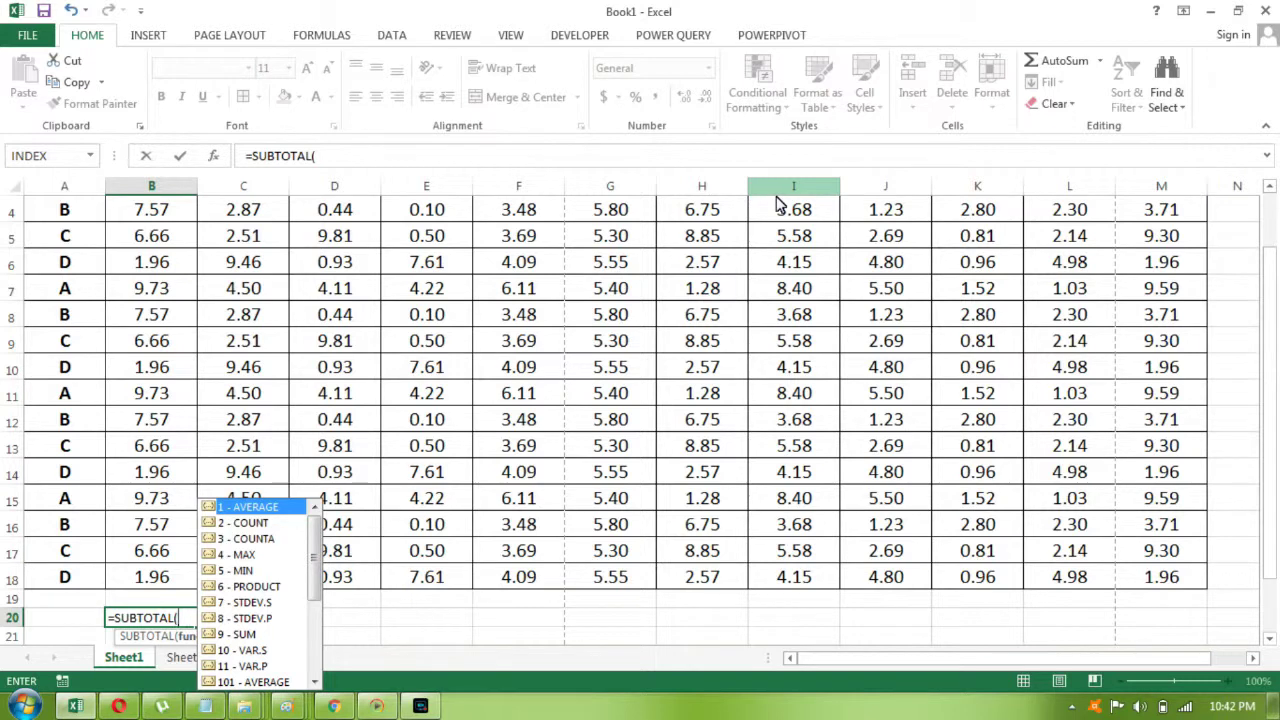
pyautogui.press('Down')
pyautogui.press('Down')
pyautogui.press('Down')
pyautogui.press('Down')
pyautogui.press('Down')
pyautogui.press('Down')
pyautogui.press('Down')
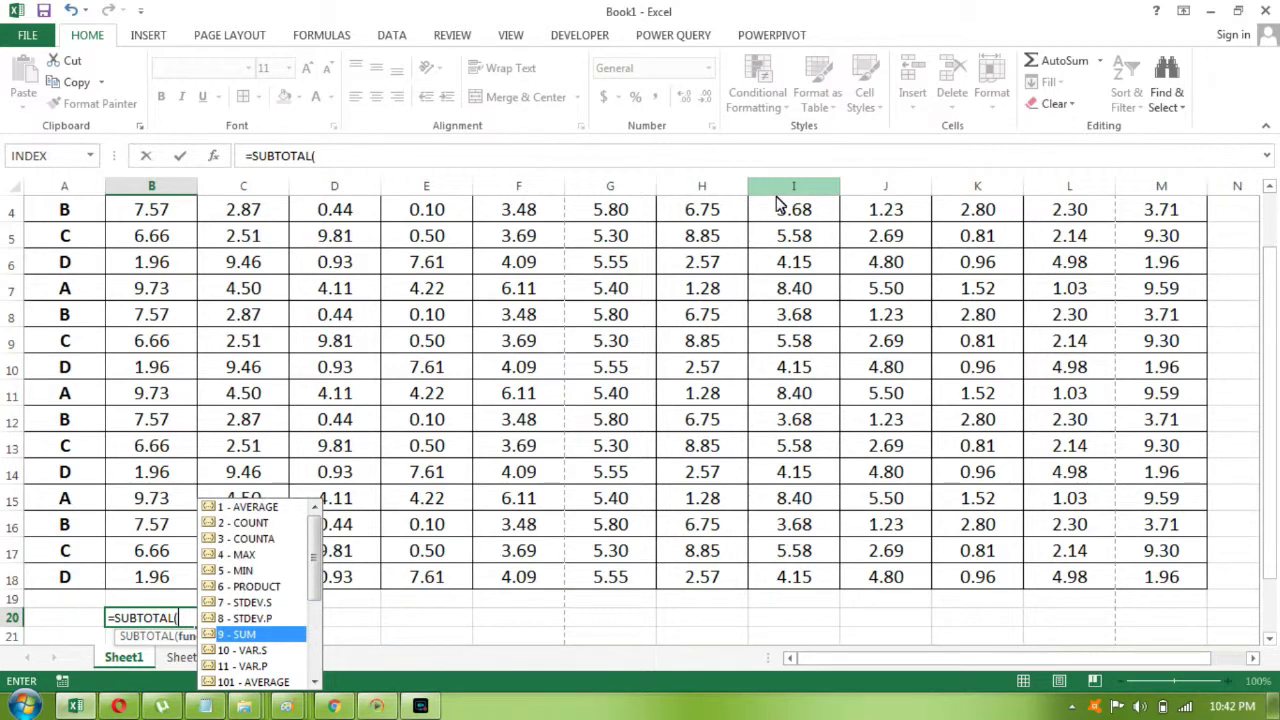
pyautogui.press('pageup')
pyautogui.press('Down')
pyautogui.press('Down')
pyautogui.press('Down')
pyautogui.press('Down')
pyautogui.press('Down')
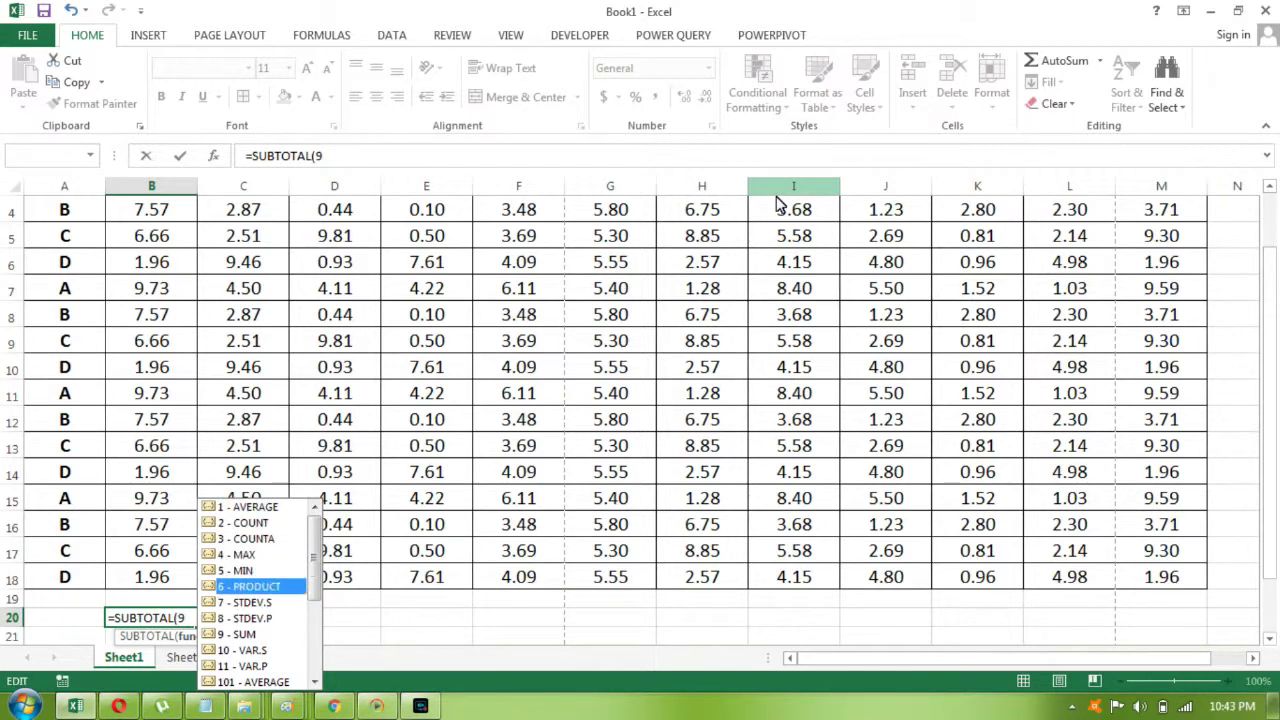
pyautogui.press('Down')
pyautogui.press('Down')
pyautogui.press('Down')
pyautogui.press('Tab')
# Complete it as =SUBTOTAL(9,B3:B18), returning 103.6355836 for JAN
pyautogui.write(',')
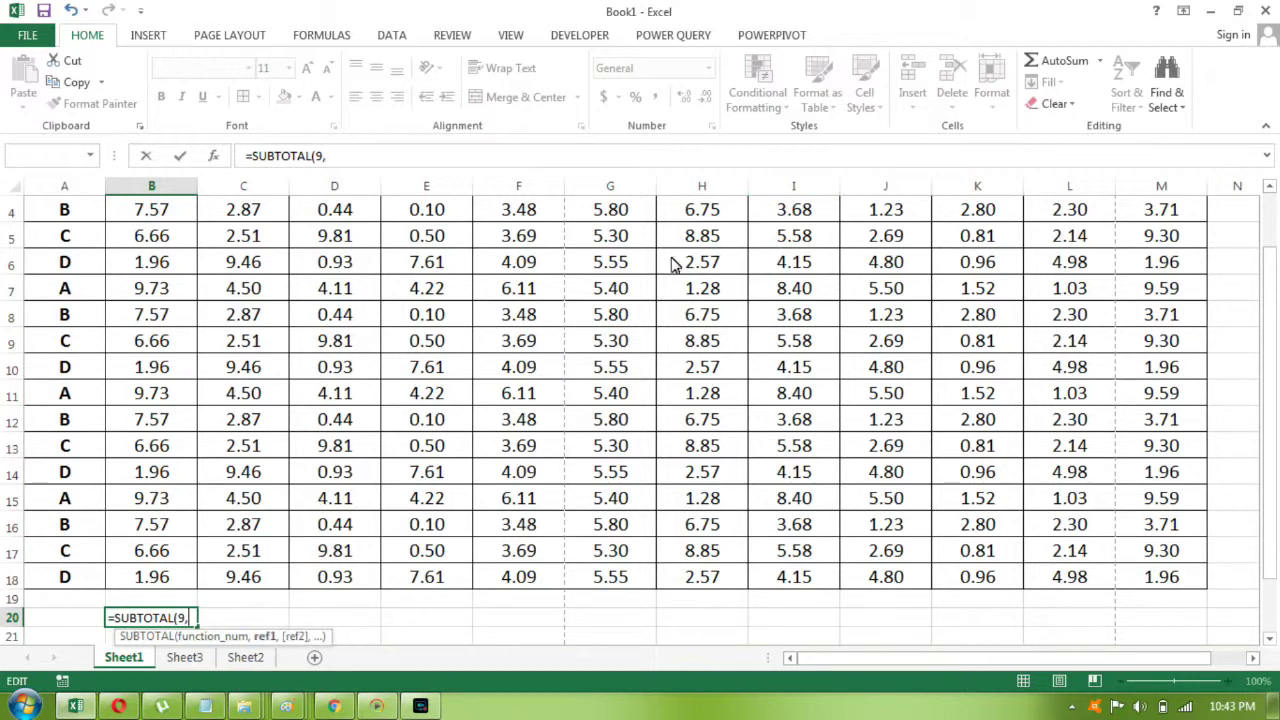
pyautogui.click(189, 404)
pyautogui.press('Up')
pyautogui.press('Up')
pyautogui.press('Up')
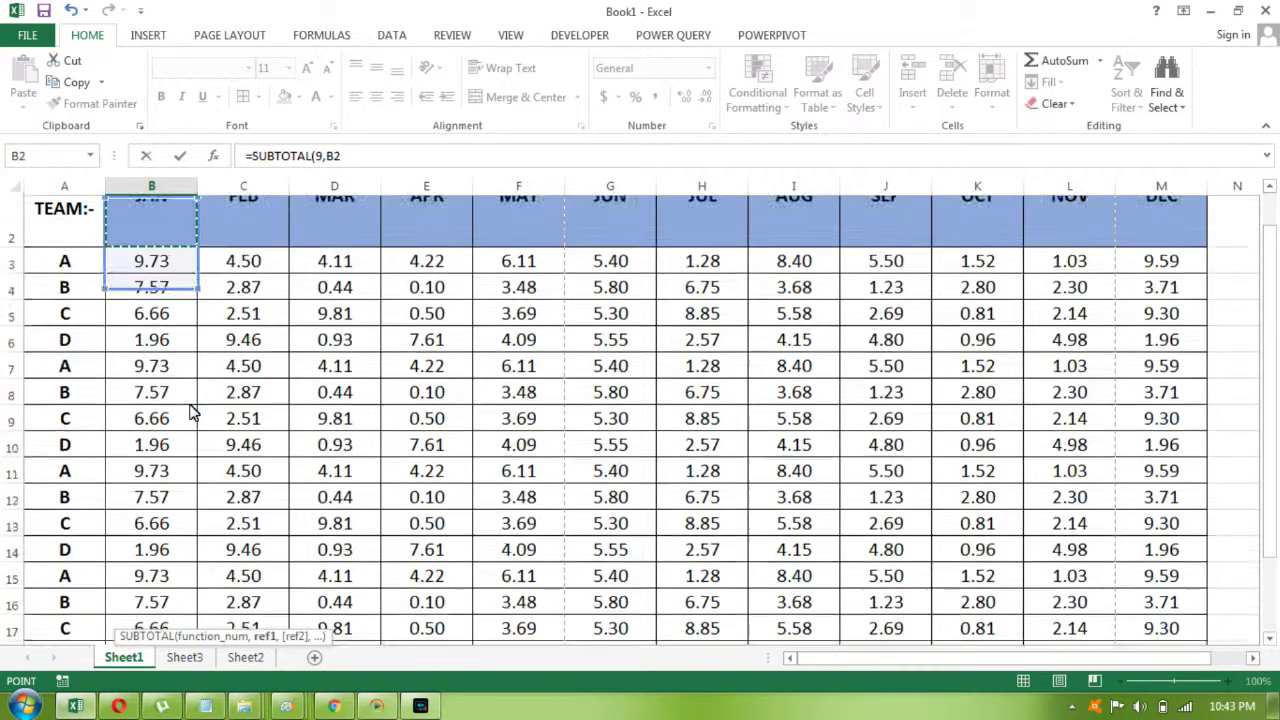
pyautogui.hotkey('ctrl', 'shift', 'Down')
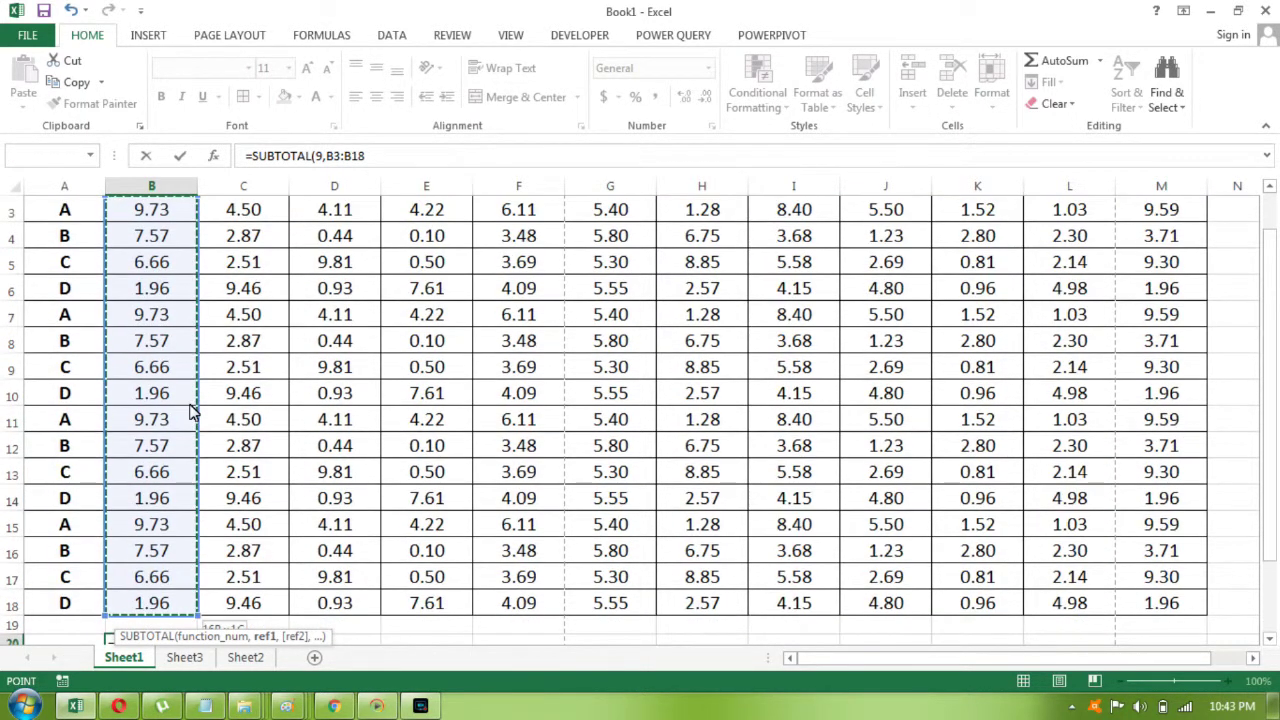
pyautogui.write(')')
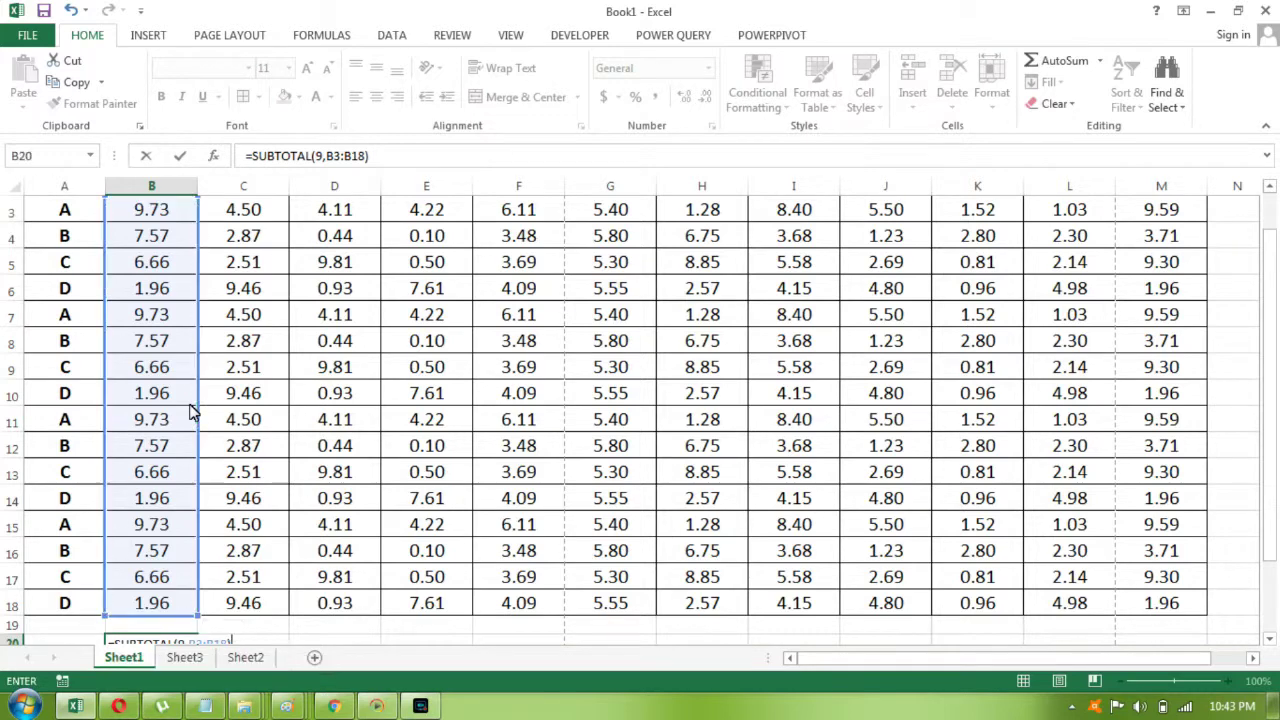
pyautogui.hotkey('ctrl', 'Return')
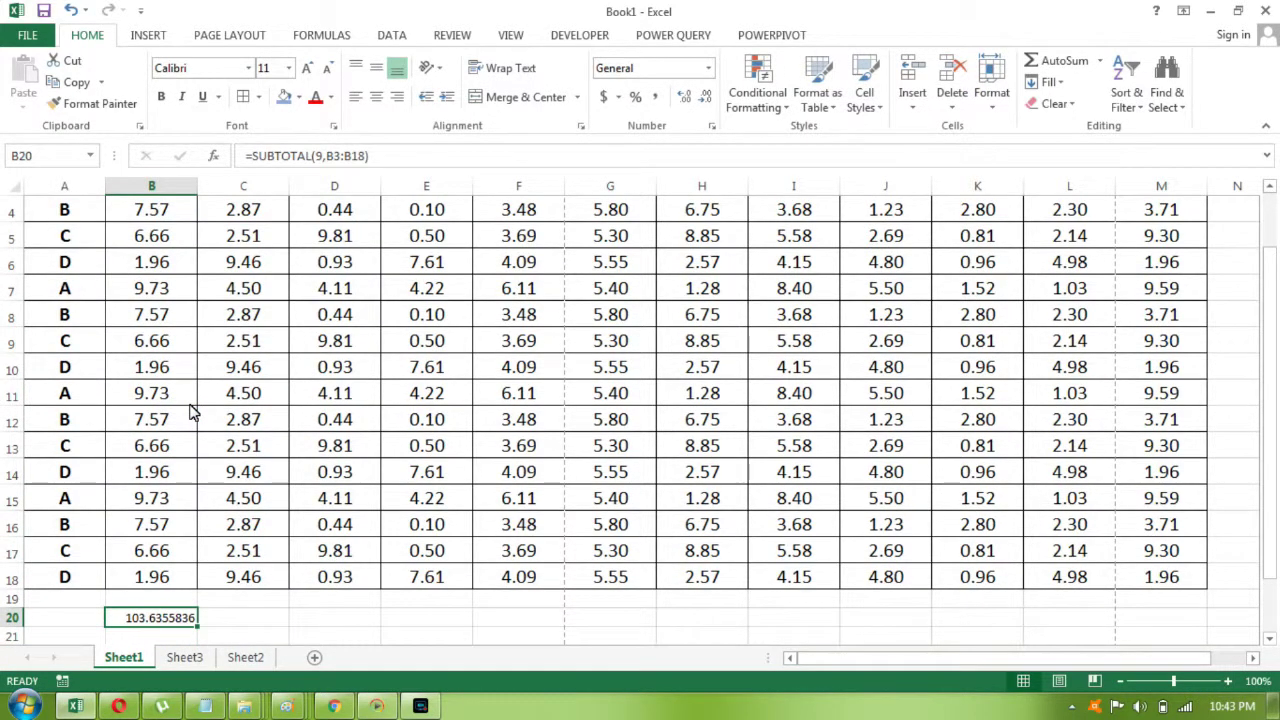
pyautogui.press('Up')
pyautogui.press('Up')
# Turn on AutoFilter for header row 2 and filter the TEAM column to team A
pyautogui.hotkey('ctrl', 'Up')
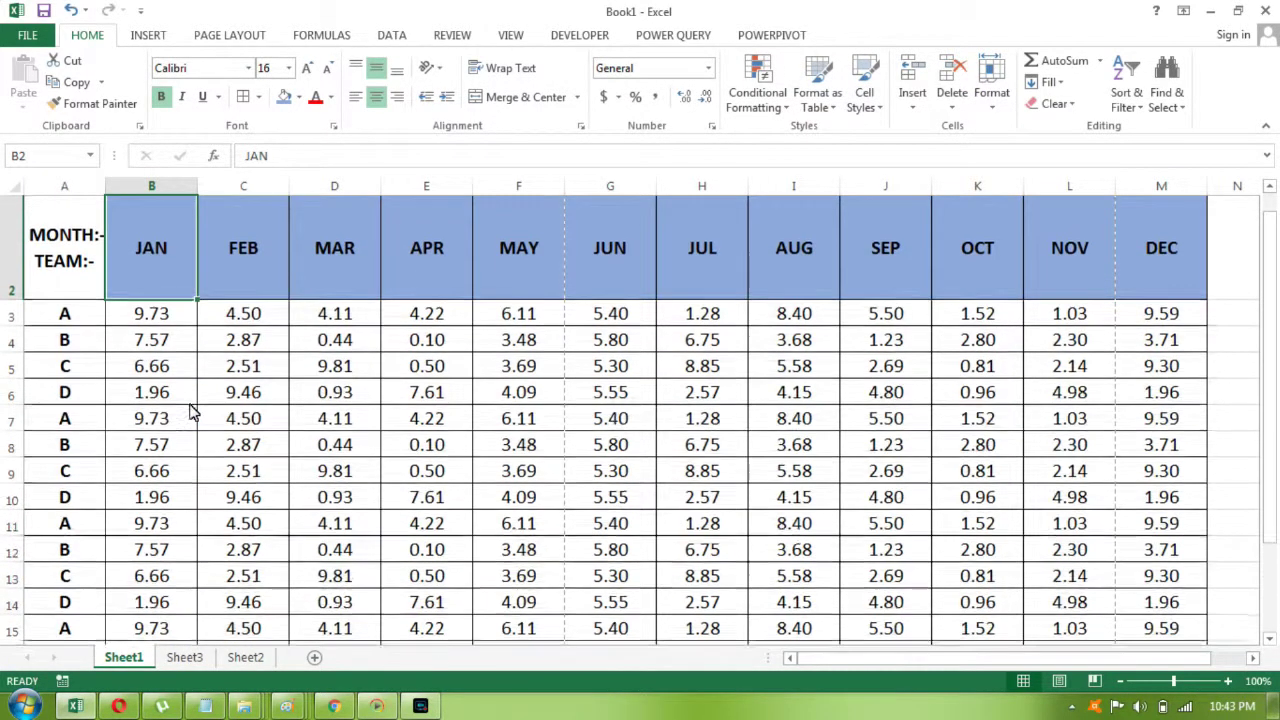
pyautogui.hotkey('shift', 'space')
pyautogui.hotkey('ctrl', 'shift', 'l')
pyautogui.press('Left')
pyautogui.hotkey('alt', 'Down')
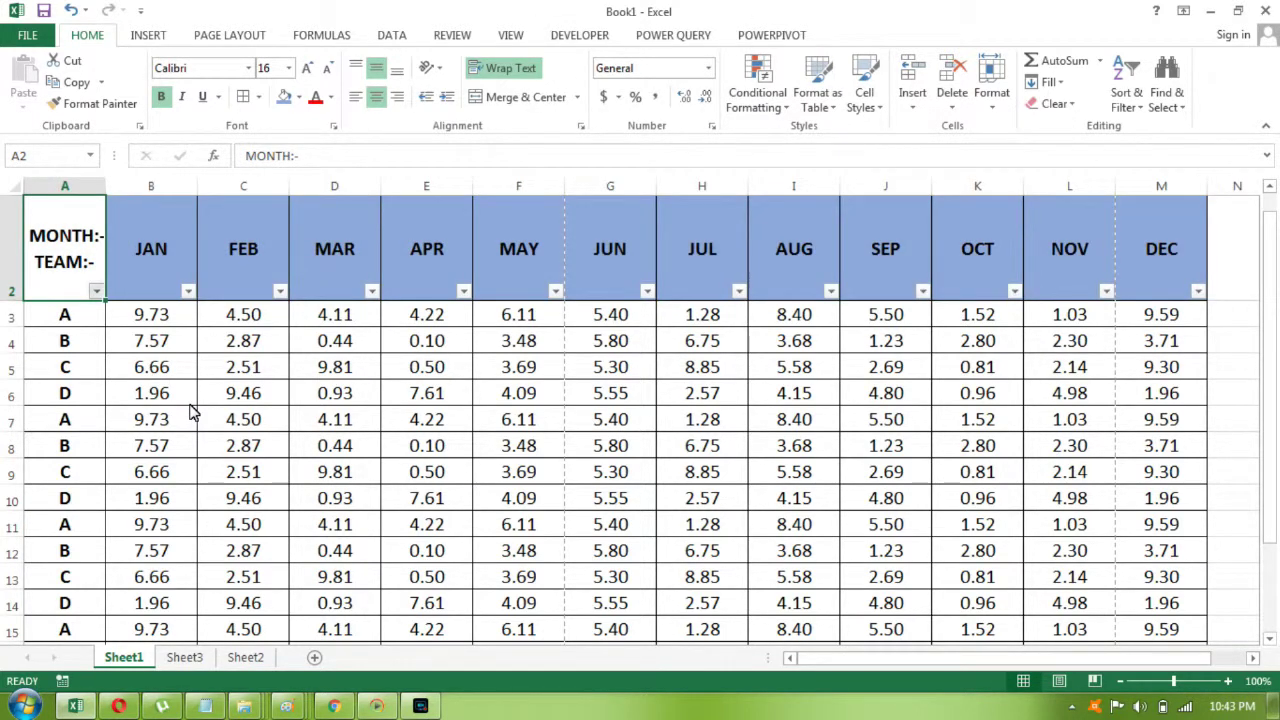
pyautogui.press('Down')
pyautogui.press('Down')
pyautogui.press('Down')
pyautogui.press('Down')
pyautogui.press('Tab')
pyautogui.press('space')
# Review the visible team A rows and the B20 subtotal they produce
pyautogui.press('Down')
pyautogui.press('space')
pyautogui.press('Return')
pyautogui.press('Down')
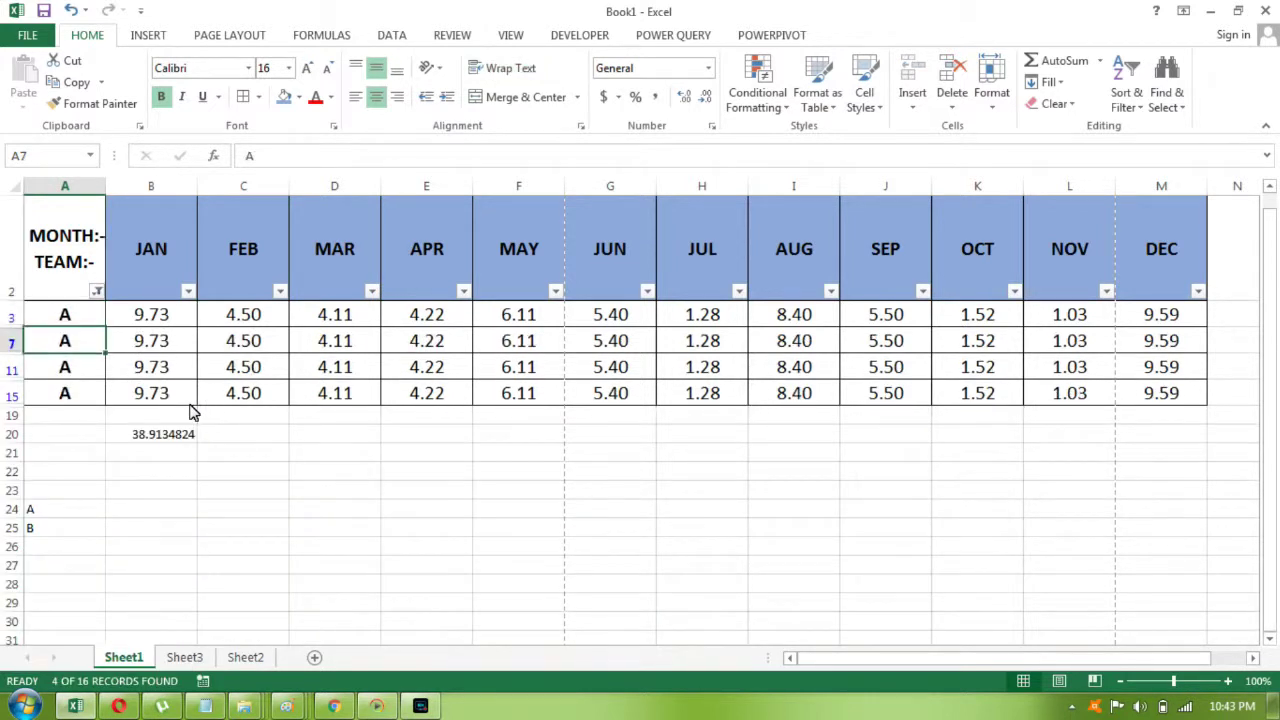
pyautogui.press('Down')
pyautogui.press('Right')
pyautogui.press('Down')
pyautogui.press('Down')
pyautogui.press('Down')
pyautogui.press('Up')
pyautogui.press('Up')
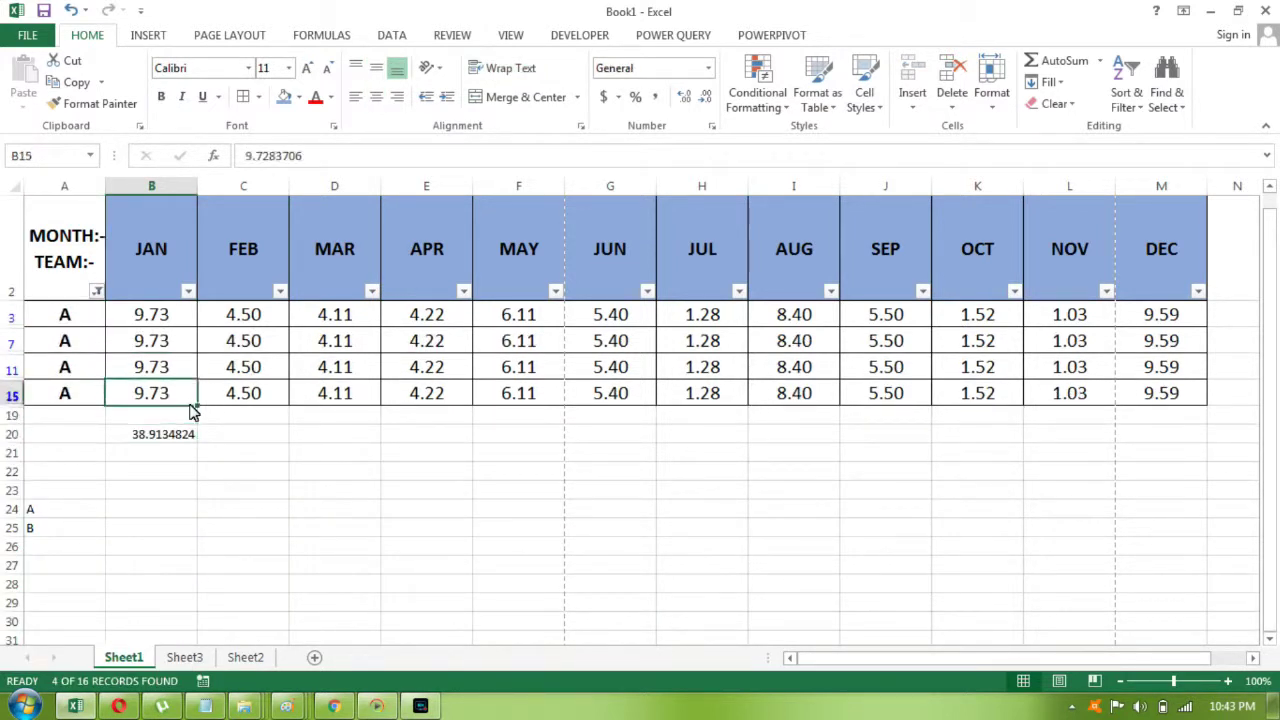
pyautogui.press('Left')
# Refilter the TEAM column to team D only, making B20 return 7.820742
pyautogui.hotkey('ctrl', 'Up')
pyautogui.hotkey('alt', 'Down')
pyautogui.press('Down')
pyautogui.press('Down')
pyautogui.press('Down')
pyautogui.press('Down')
pyautogui.press('Tab')
pyautogui.press('space')
pyautogui.press('Down')
pyautogui.press('Down')
pyautogui.press('Down')
pyautogui.press('space')
pyautogui.press('Return')
pyautogui.press('Down')
pyautogui.press('Right')
pyautogui.press('Right')
pyautogui.press('Down')
pyautogui.press('Left')
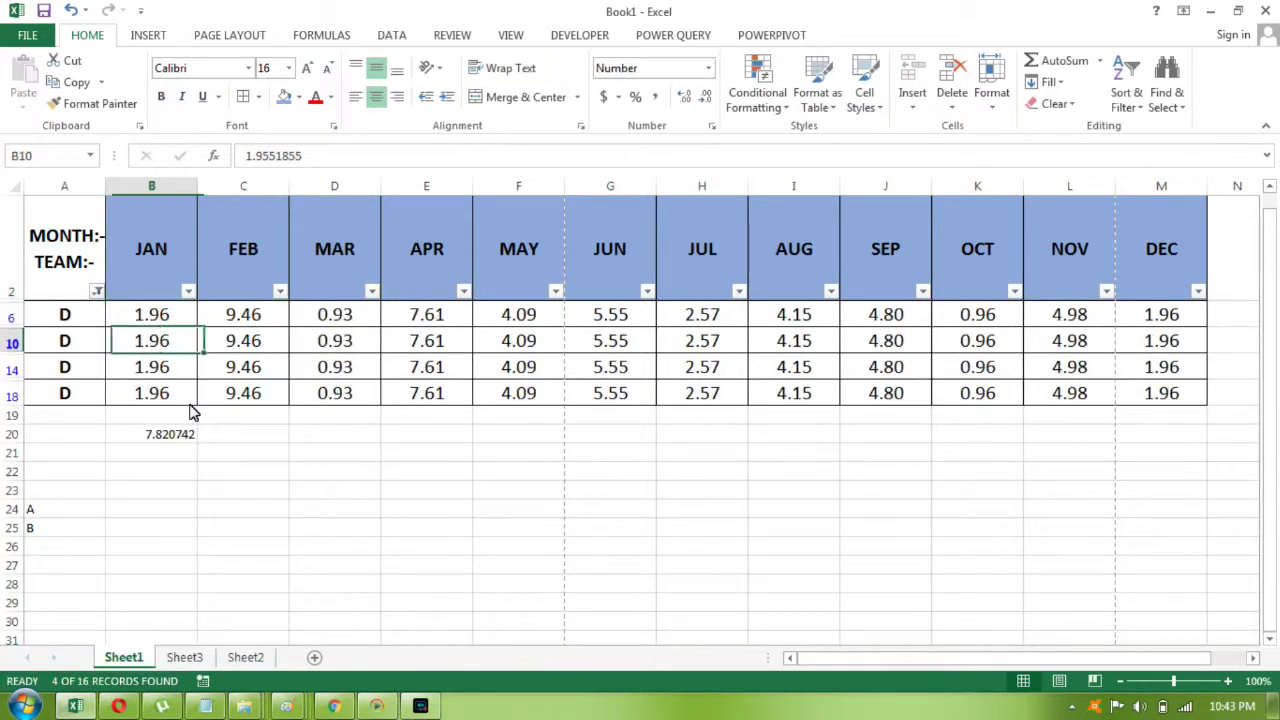
pyautogui.press('Down')
pyautogui.press('Down')
pyautogui.press('Down')
pyautogui.press('Down')
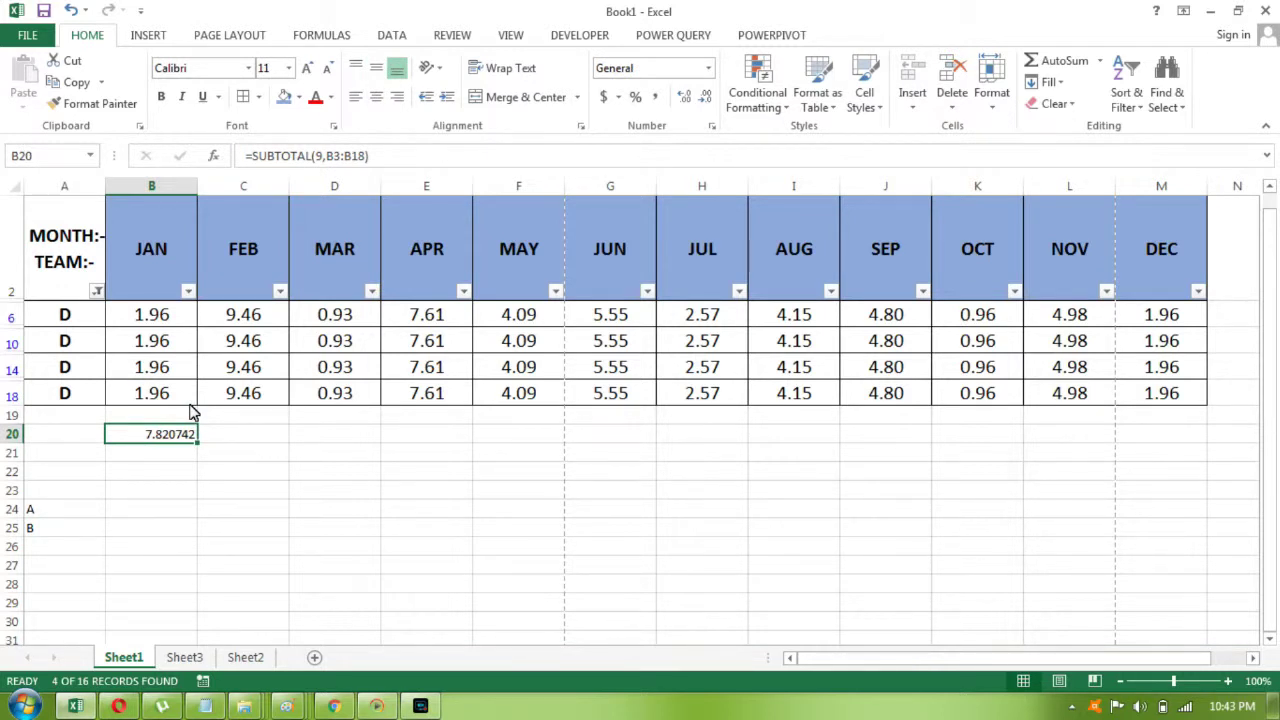
# Move to B21 and begin a new formula there
pyautogui.hotkey('ctrl', 'Up')
pyautogui.hotkey('ctrl', 'Up')
pyautogui.hotkey('ctrl', 'Down')
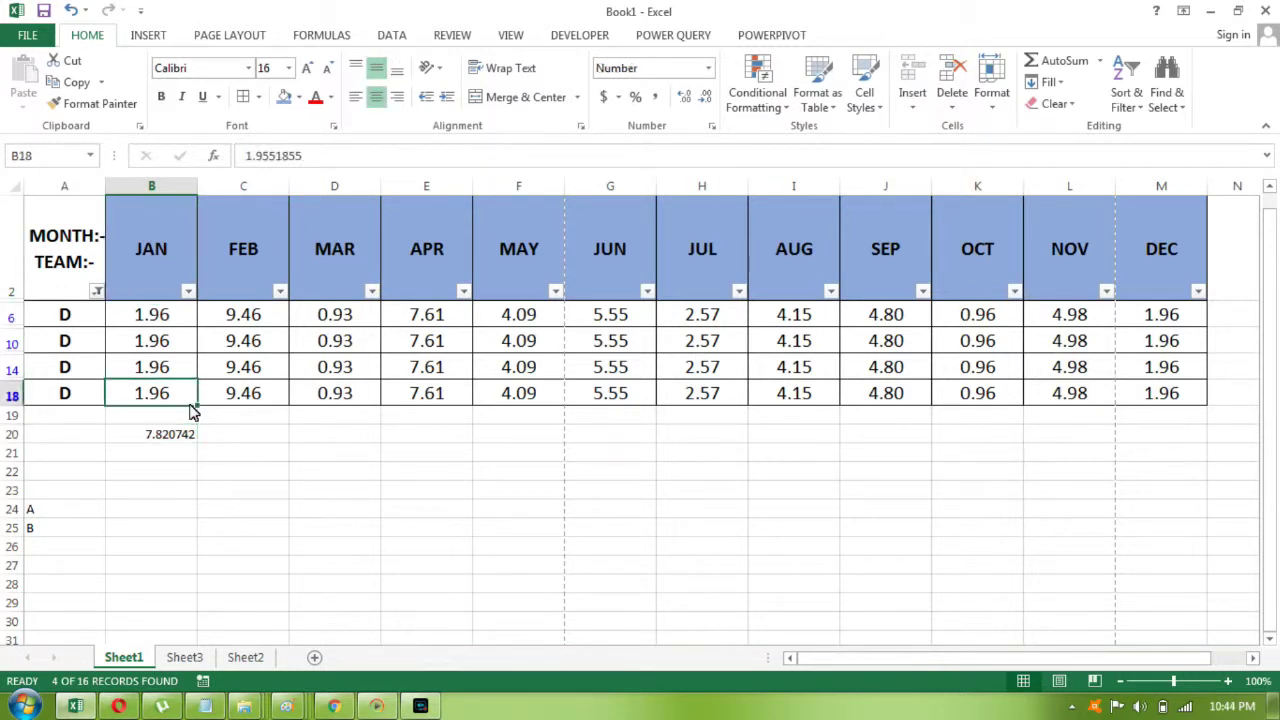
pyautogui.press('Down')
pyautogui.press('Down')
pyautogui.press('Down')
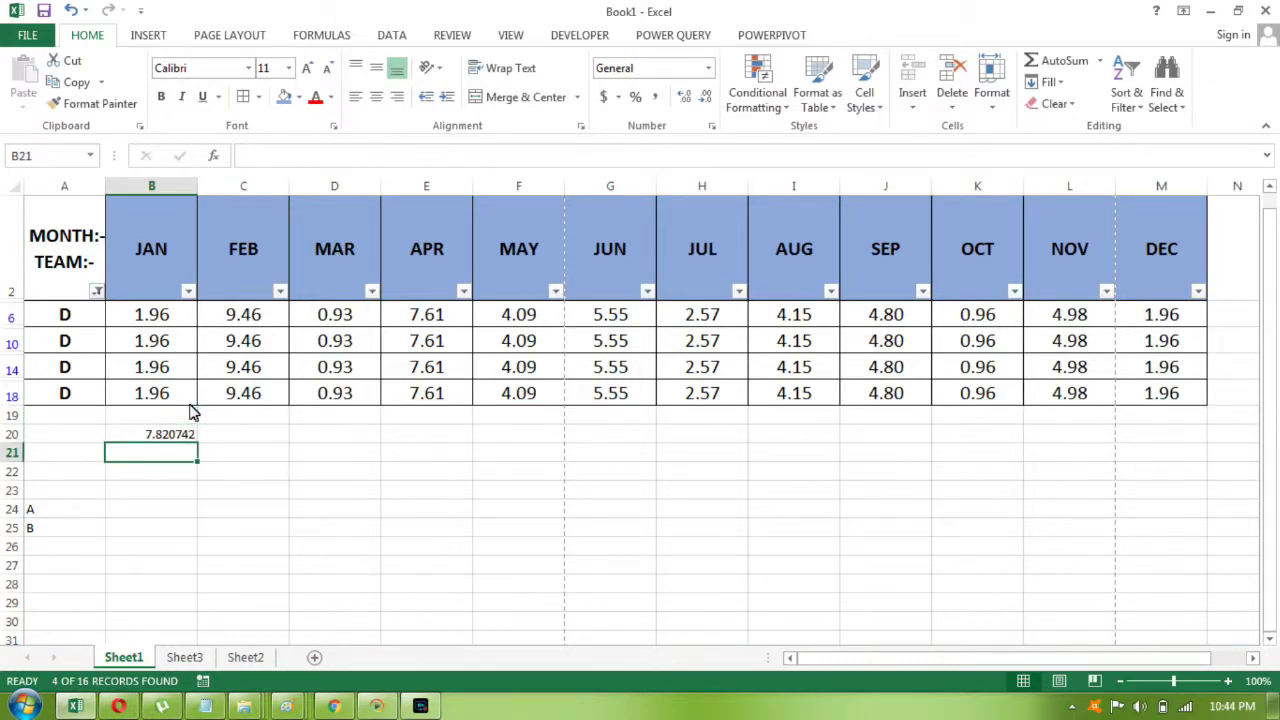
pyautogui.write('=A')
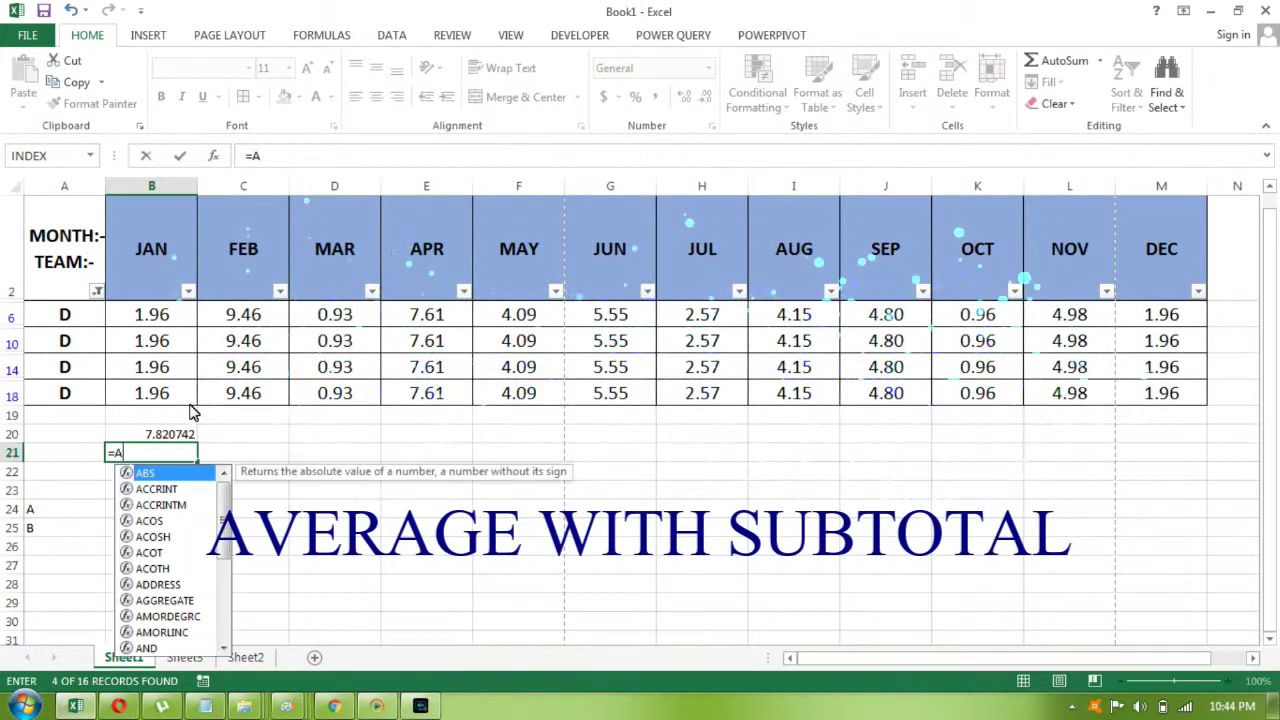
# Enter =SUBTOTAL(1,B2:B18) in B21, averaging the visible team D JAN values to 1.9551855
pyautogui.press('BackSpace')
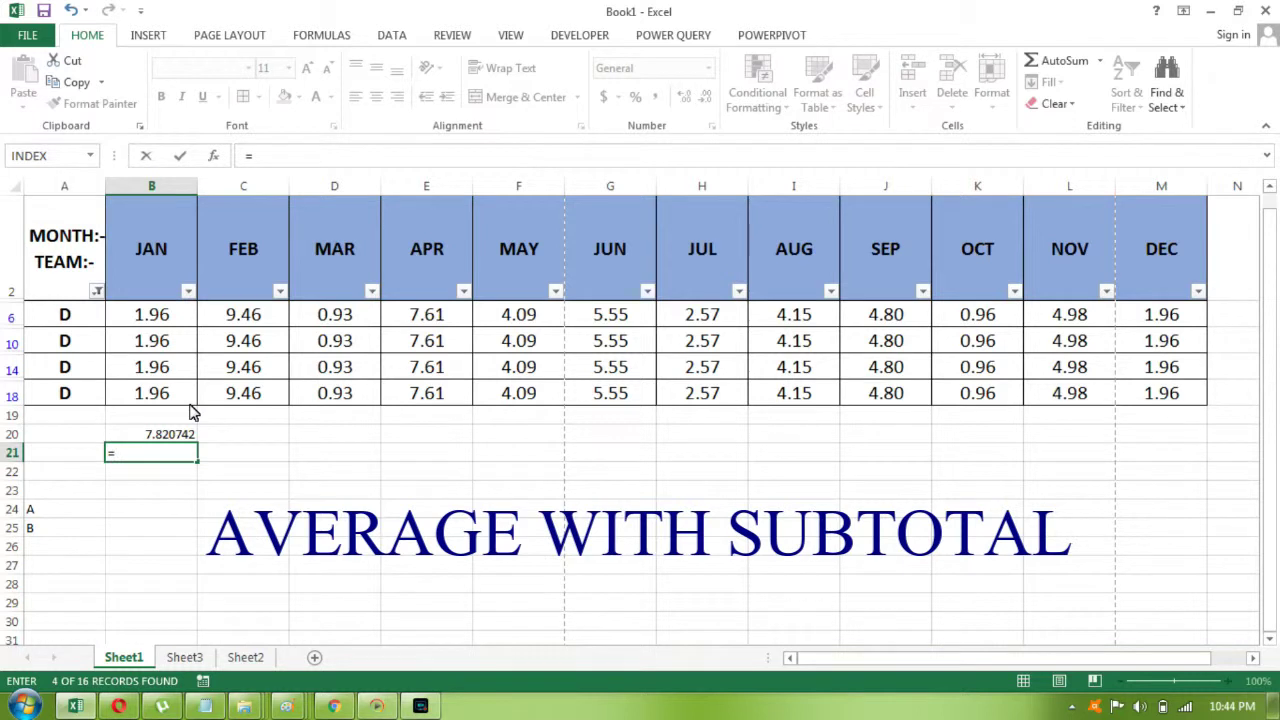
pyautogui.write('SUB')
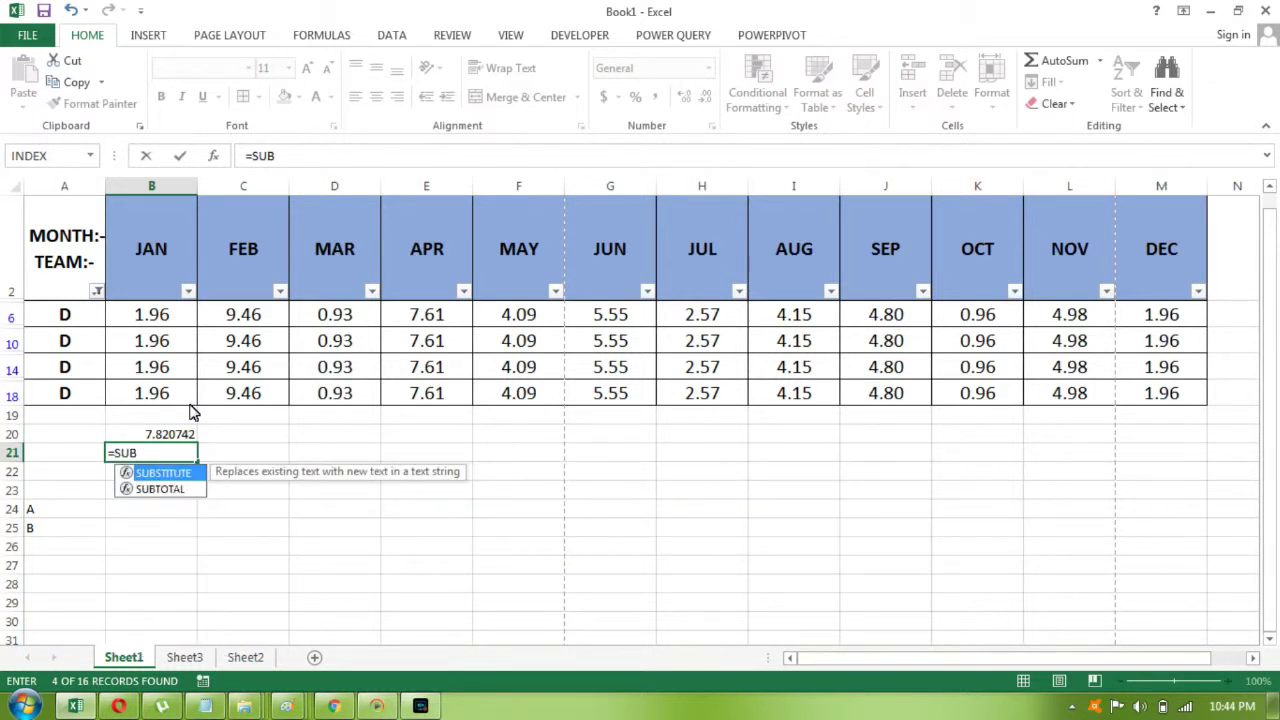
pyautogui.press('Down')
pyautogui.press('Tab')
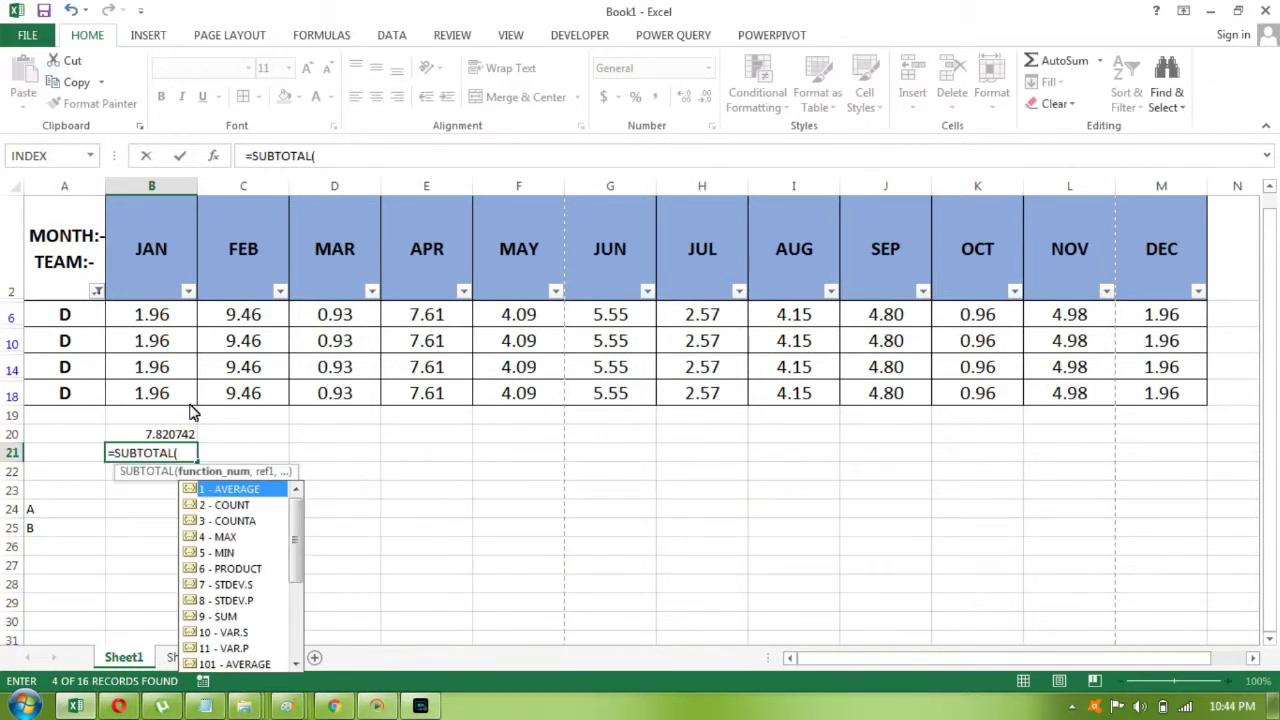
pyautogui.write('1')
pyautogui.write(',')
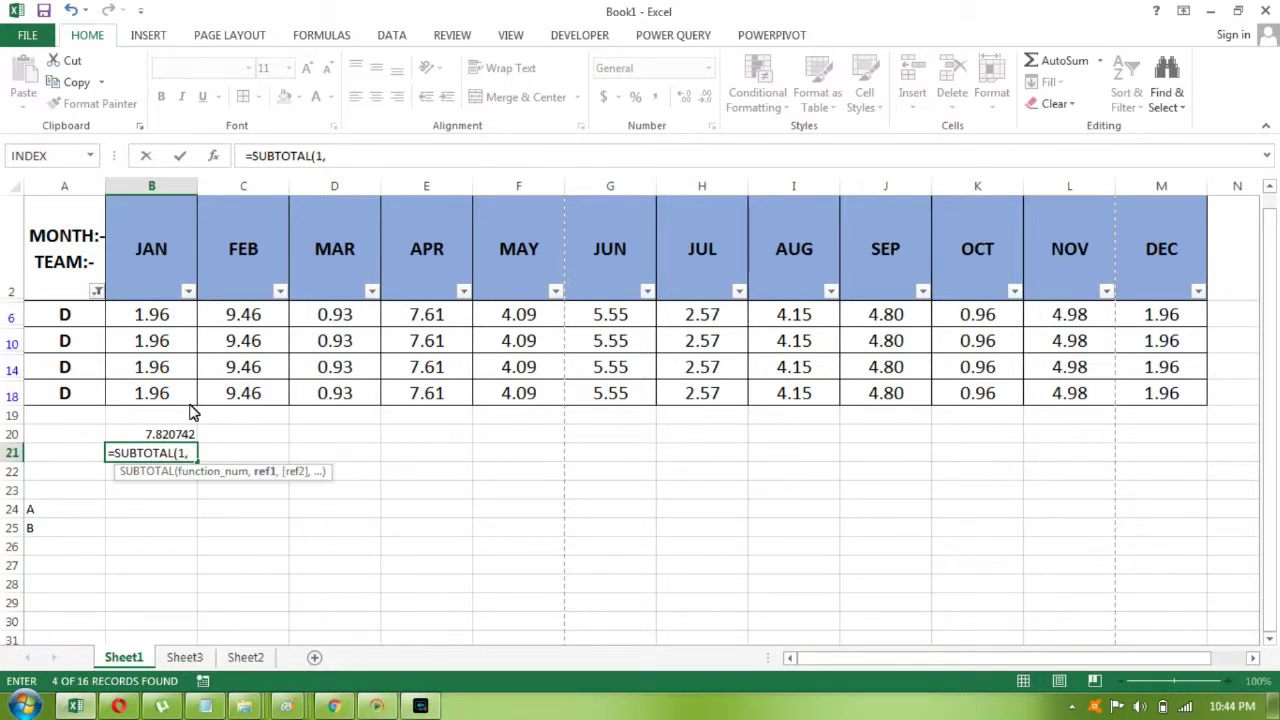
pyautogui.write('B')
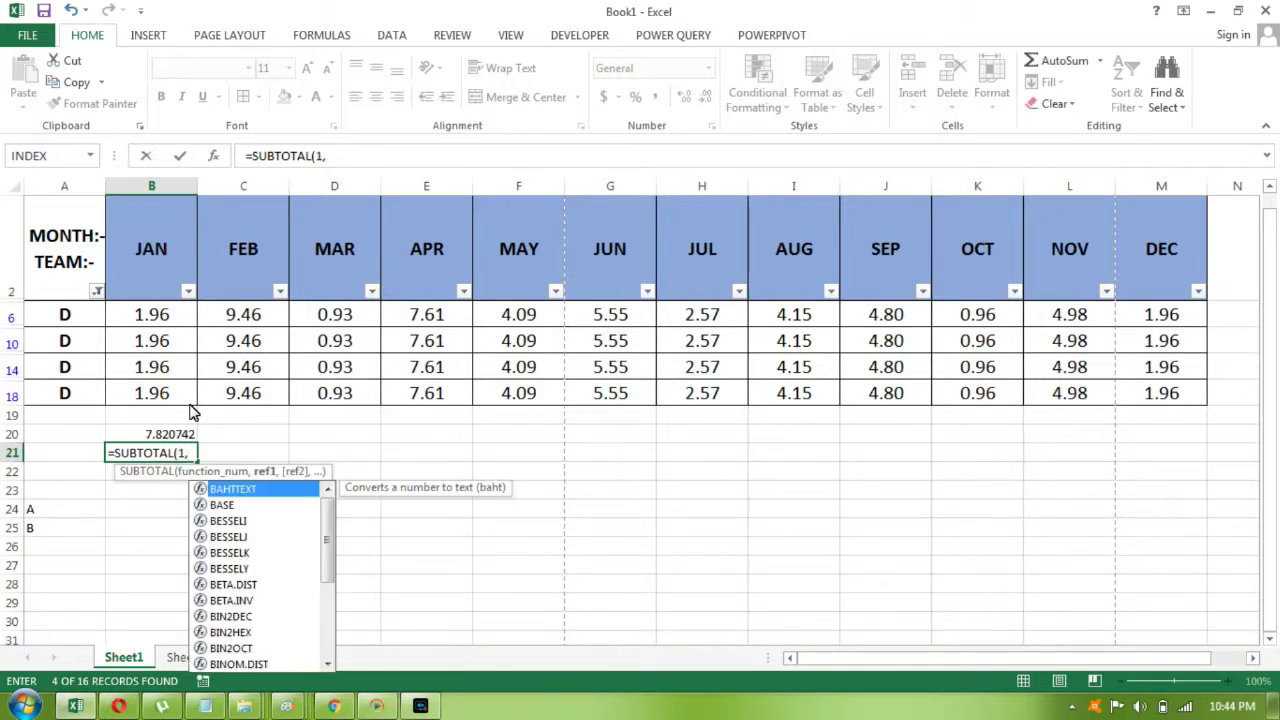
pyautogui.write('2')
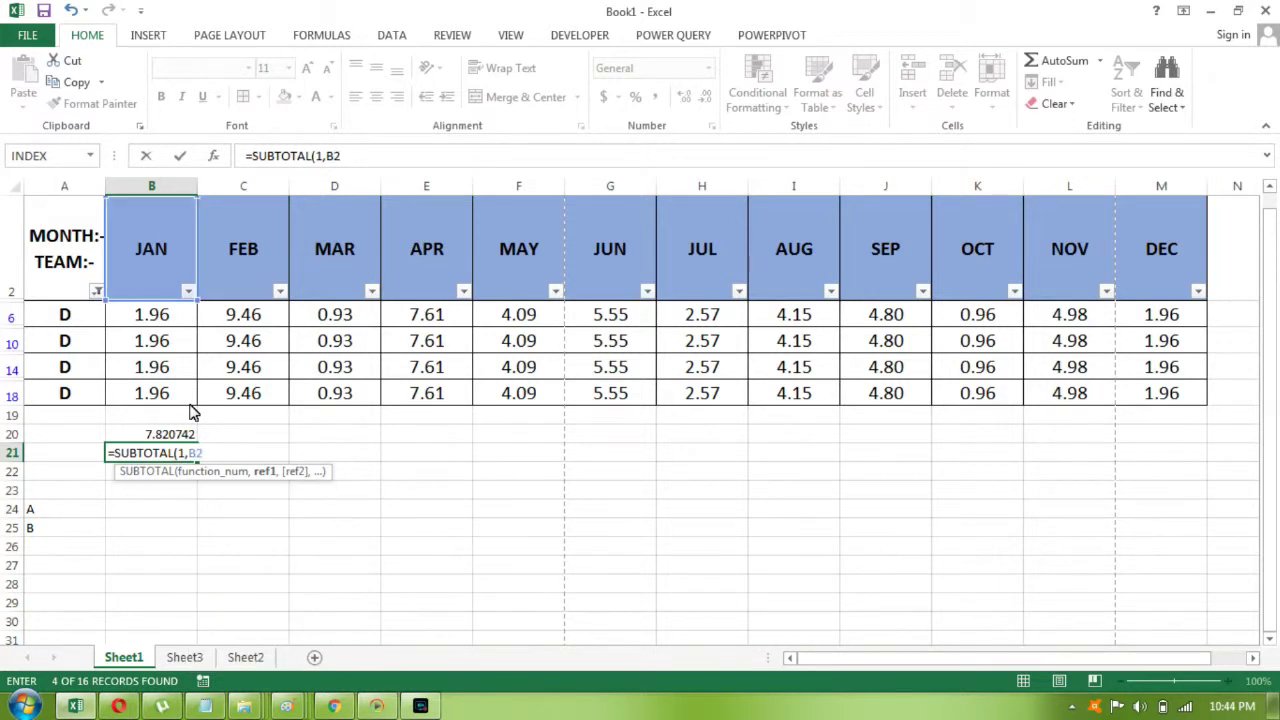
pyautogui.write(':B18)')
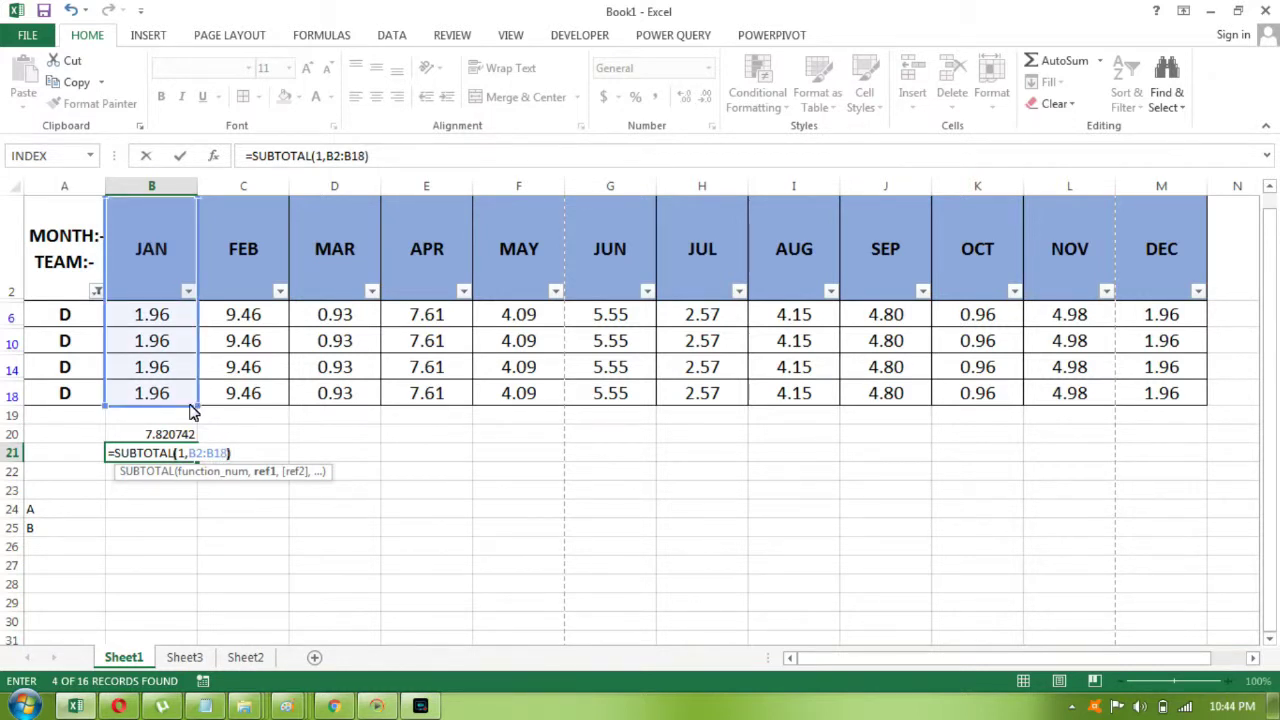
pyautogui.press('Return')
pyautogui.press('Up')
pyautogui.press('Up')
pyautogui.press('Down')
pyautogui.press('Up')
pyautogui.press('Up')
pyautogui.press('Up')
pyautogui.press('Up')
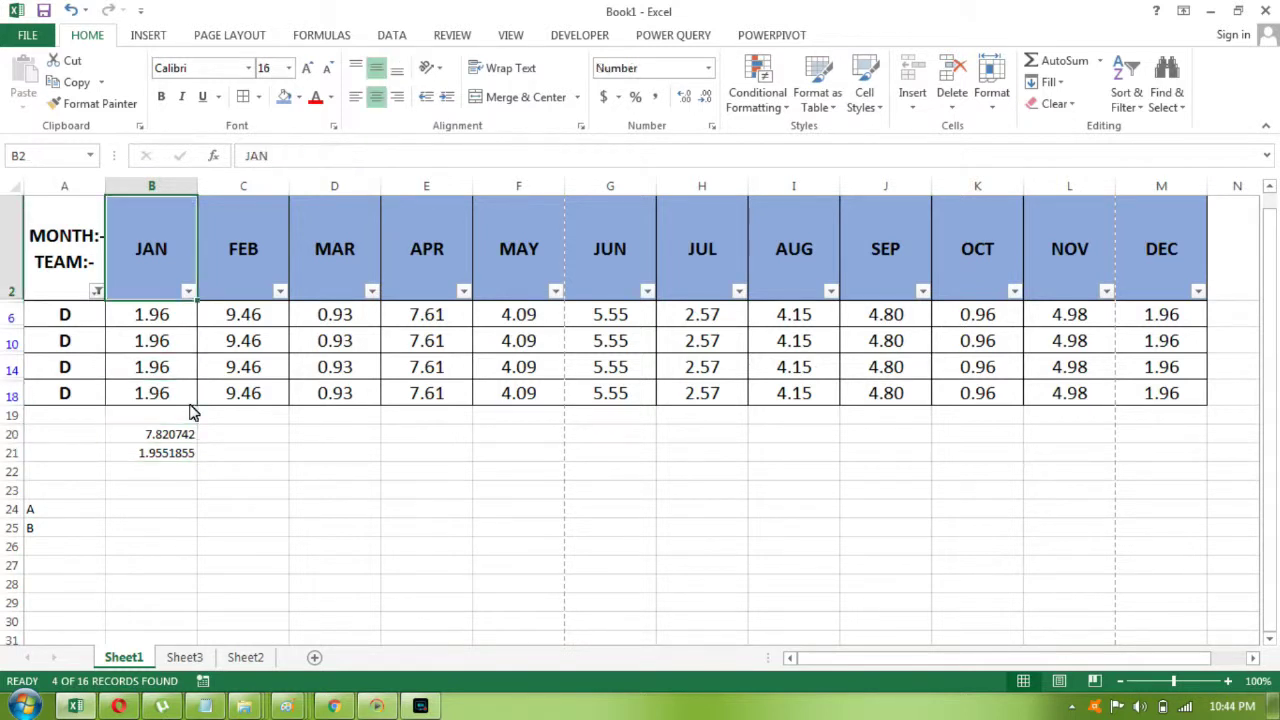
# Change the TEAM filter from team D to team B
pyautogui.press('Left')
pyautogui.hotkey('alt', 'Down')
pyautogui.press('Down')
pyautogui.press('Down')
pyautogui.press('Down')
pyautogui.press('Down')
pyautogui.press('Down')
pyautogui.press('Down')
pyautogui.press('Down')
pyautogui.press('Down')
pyautogui.press('Down')
pyautogui.press('Down')
pyautogui.press('space')
pyautogui.press('Up')
pyautogui.press('Up')
pyautogui.press('space')
pyautogui.press('Down')
pyautogui.press('Down')
pyautogui.press('Tab')
pyautogui.press('Return')
pyautogui.press('Down')
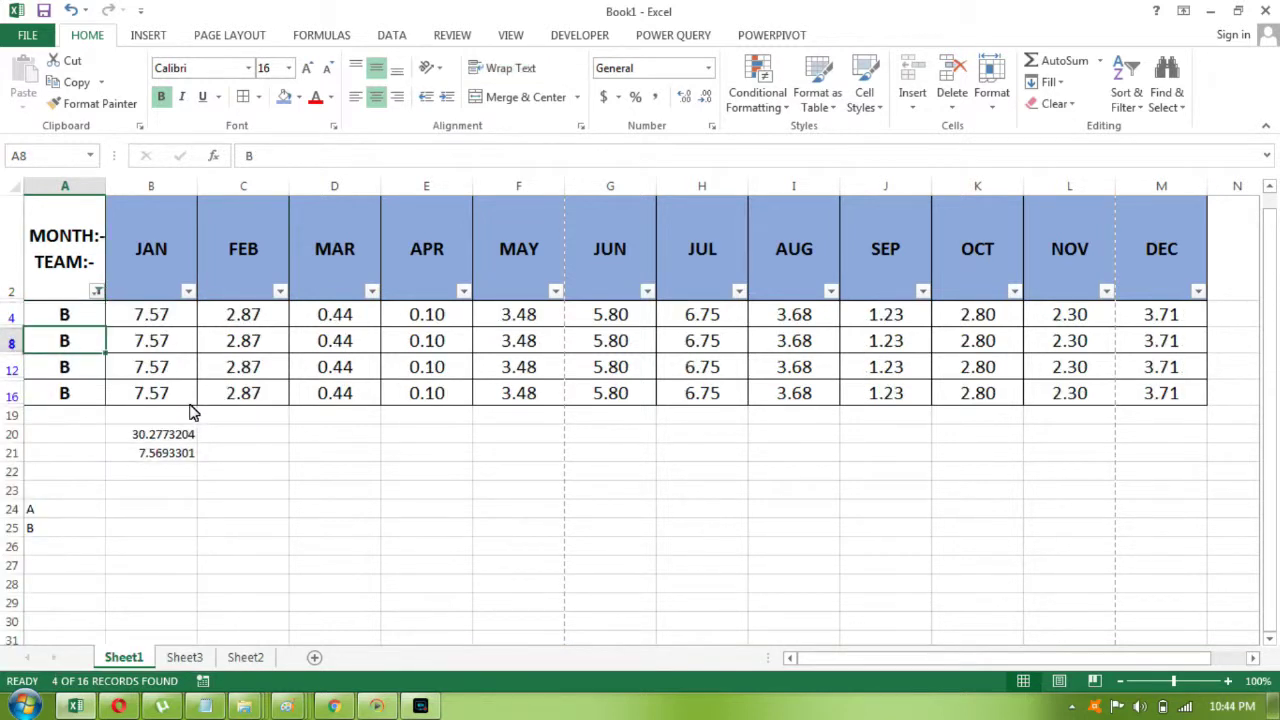
# Check the team B JAN values against the subtotals 30.2773204 and 7.5693301
pyautogui.press('Right')
pyautogui.hotkey('shift', 'Down')
pyautogui.hotkey('shift', 'Down')
pyautogui.hotkey('shift', 'Down')
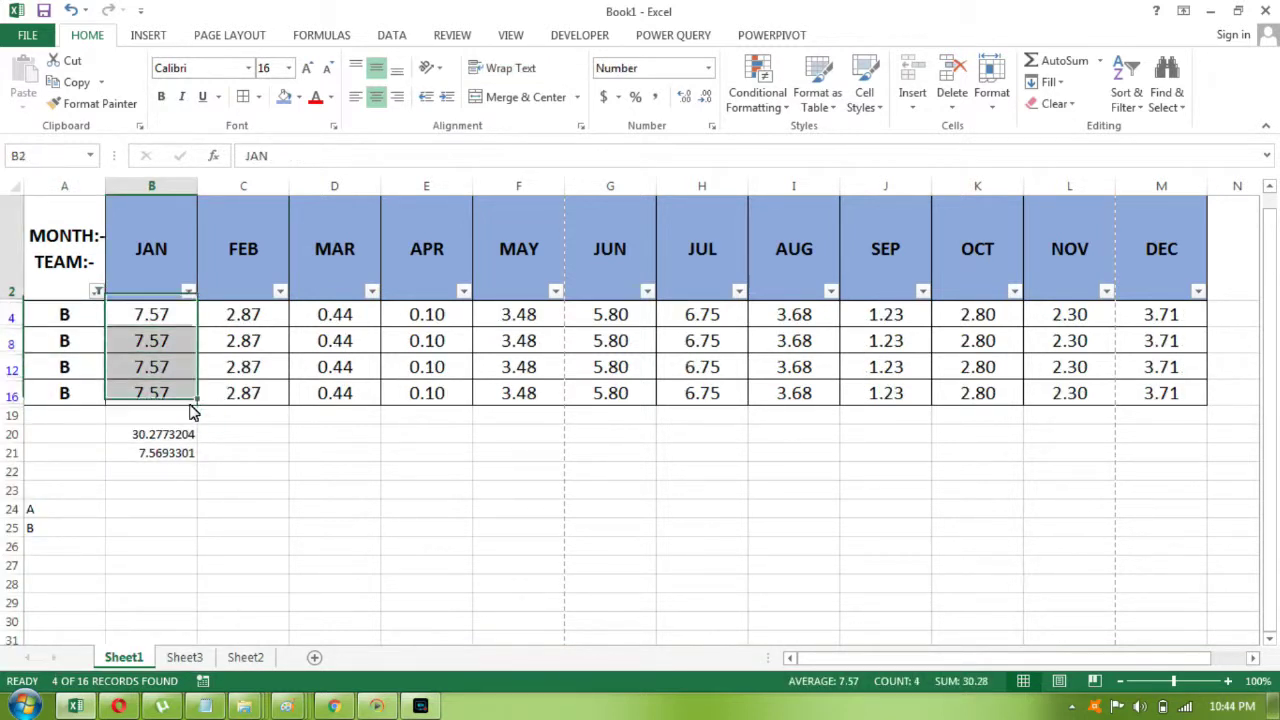
pyautogui.hotkey('shift', 'Up')
pyautogui.hotkey('shift', 'Up')
pyautogui.hotkey('shift', 'Up')
pyautogui.press('Down')
pyautogui.hotkey('shift', 'Down')
pyautogui.press('Up')
pyautogui.press('Up')
pyautogui.press('Down')
pyautogui.press('Down')
pyautogui.press('Down')
pyautogui.press('Down')
pyautogui.press('Down')
pyautogui.press('Down')
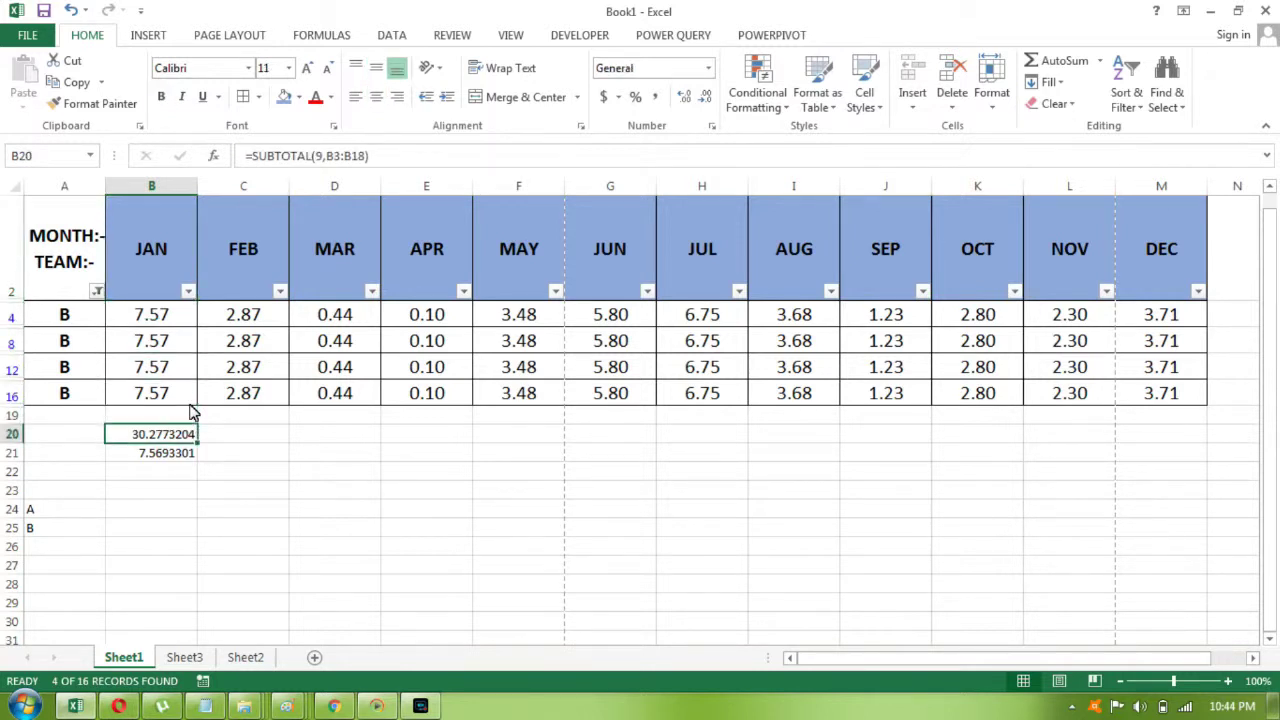
pyautogui.press('Up')
pyautogui.press('Up')
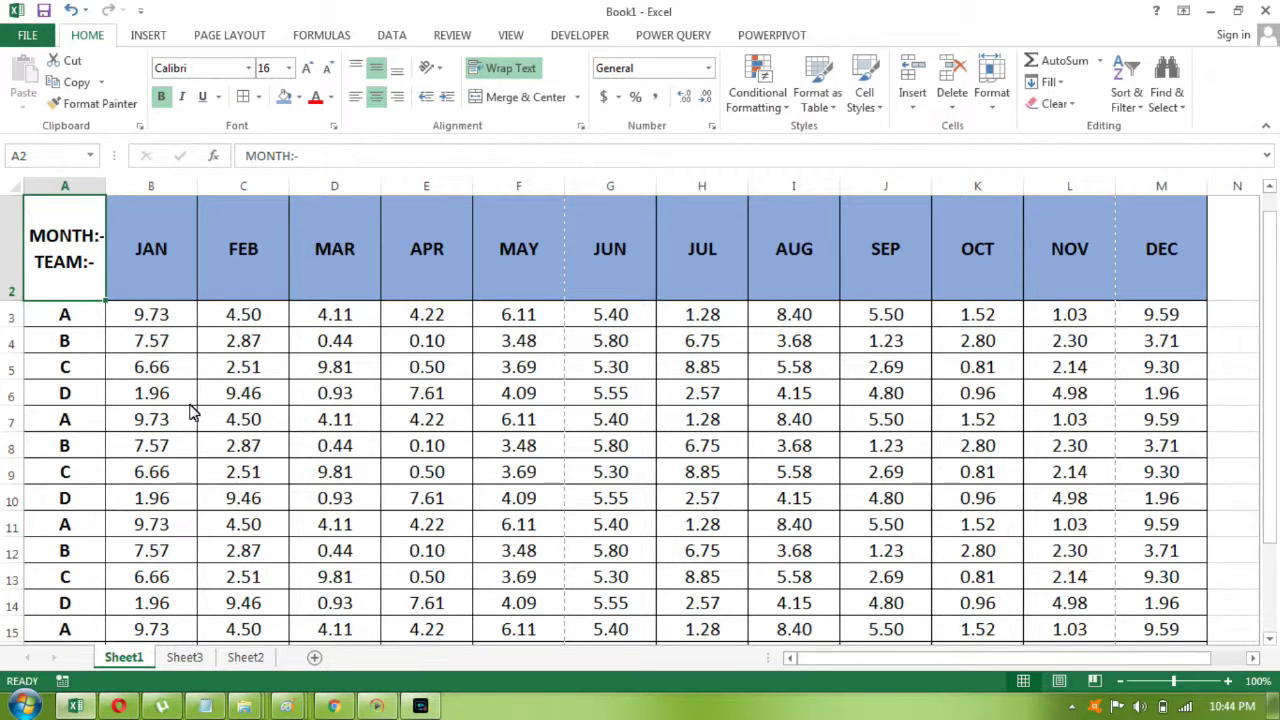
pyautogui.click(222, 527)
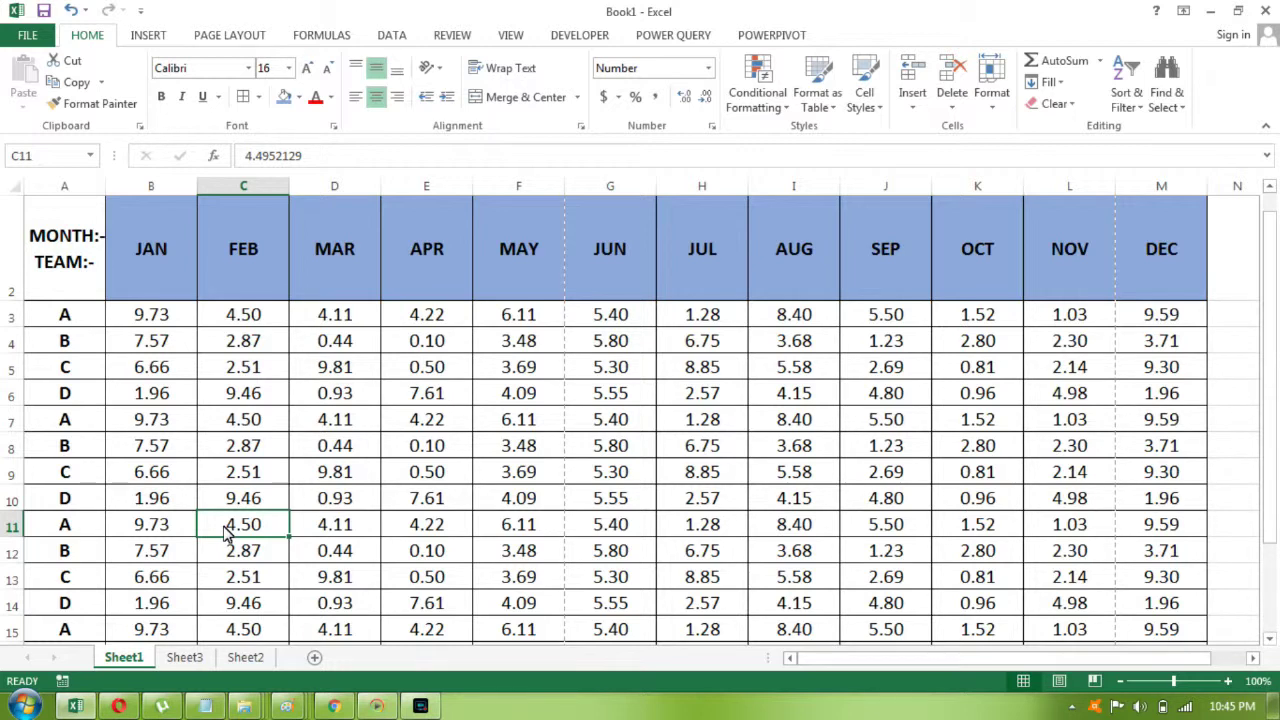
pyautogui.hotkey('ctrl', 'p')
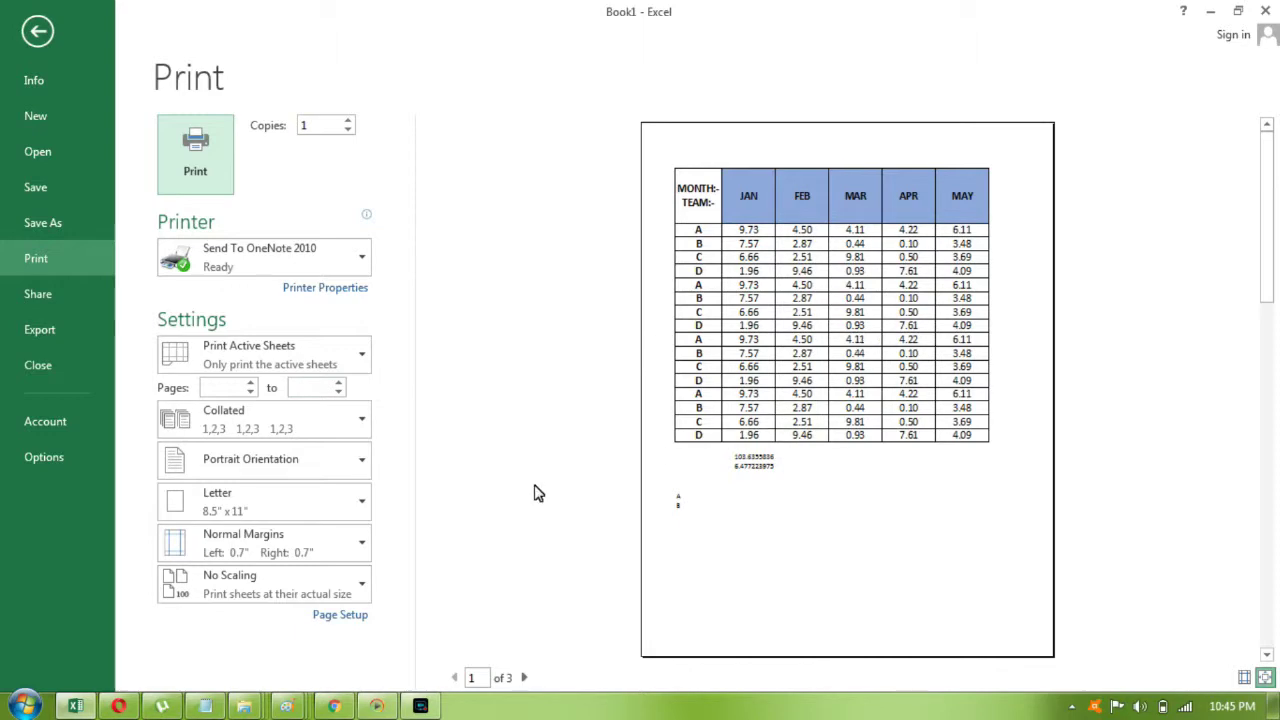
pyautogui.press('Escape')
pyautogui.hotkey('ctrl', 'pagedown')
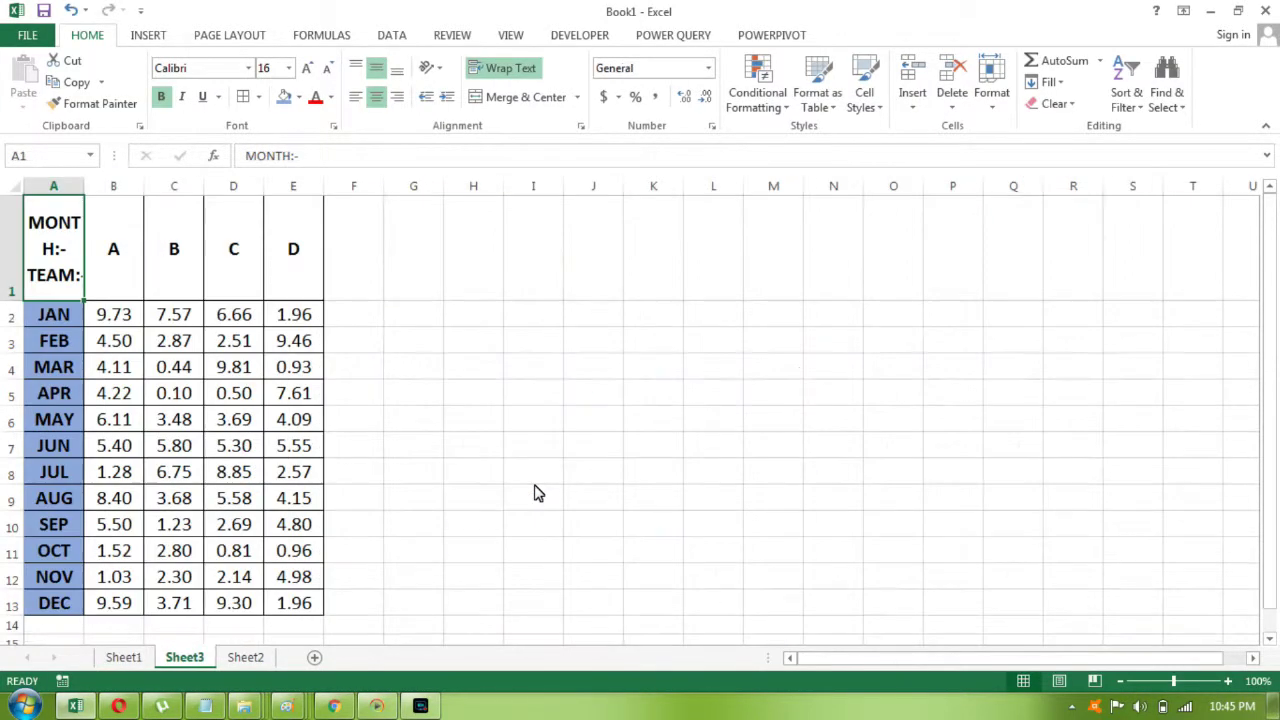
pyautogui.hotkey('ctrl', 'p')
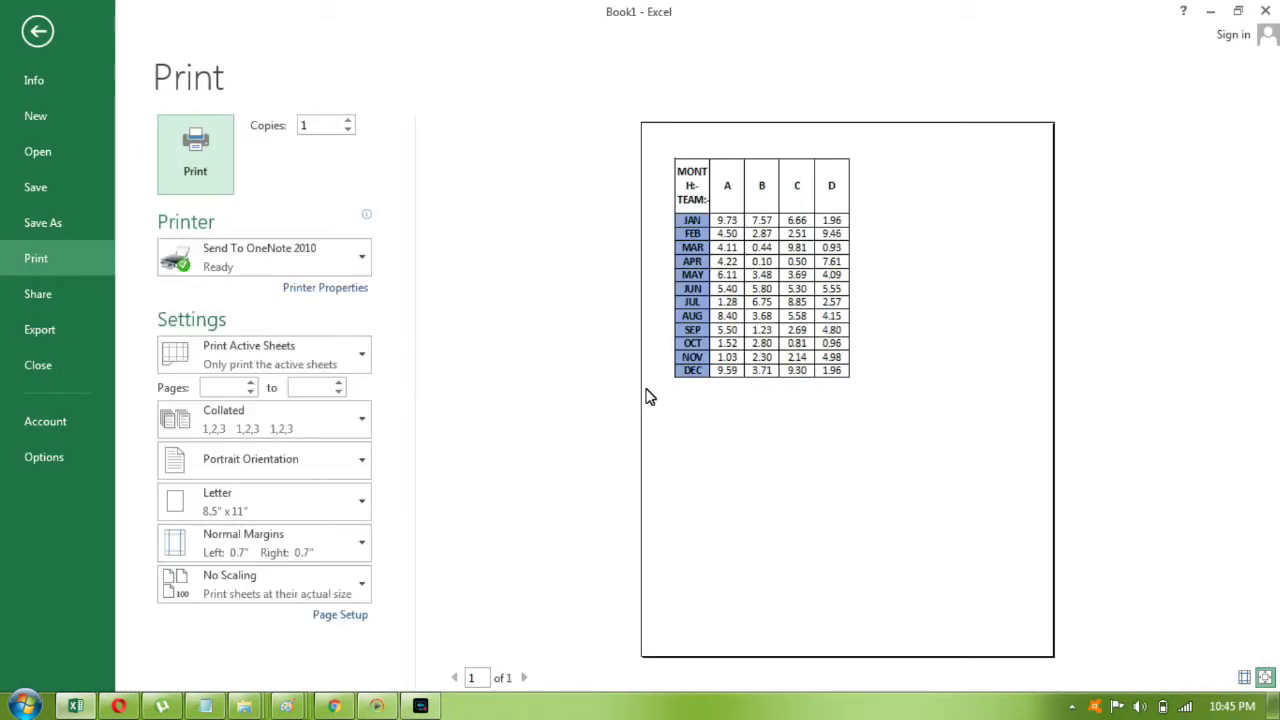
pyautogui.press('Escape')
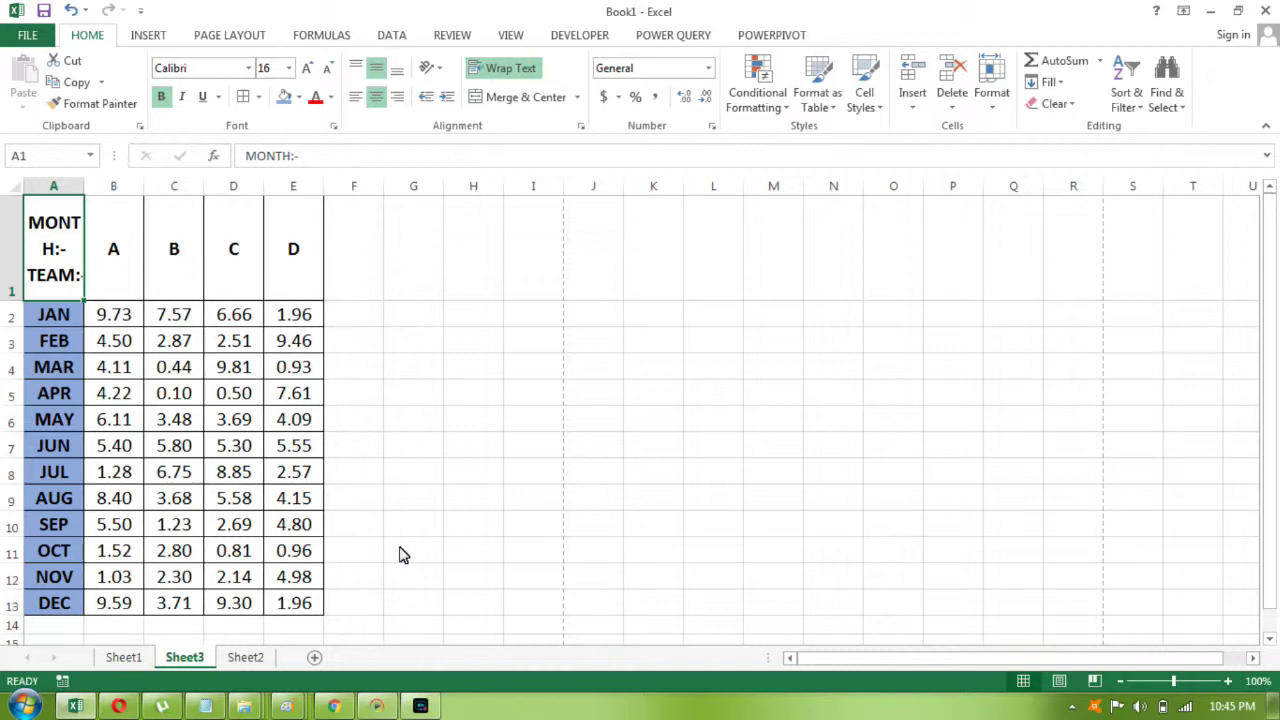
pyautogui.hotkey('ctrl', 'pageup')
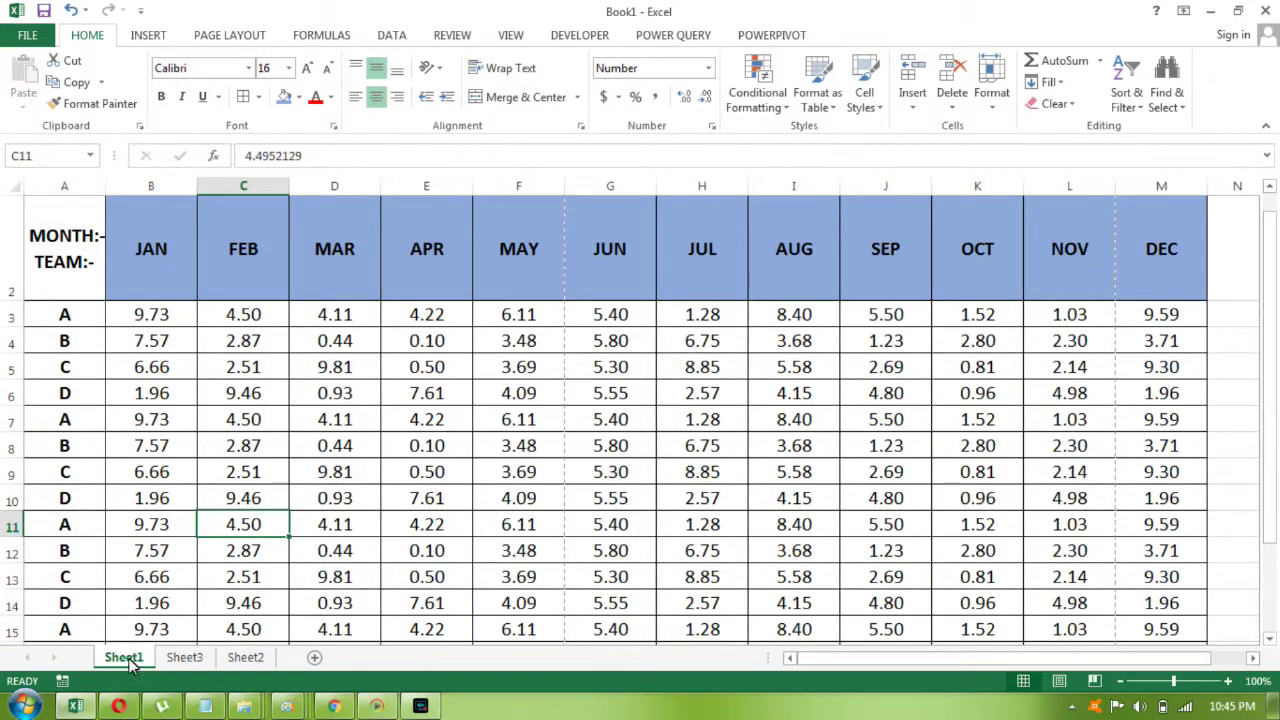
pyautogui.rightClick(128, 667)
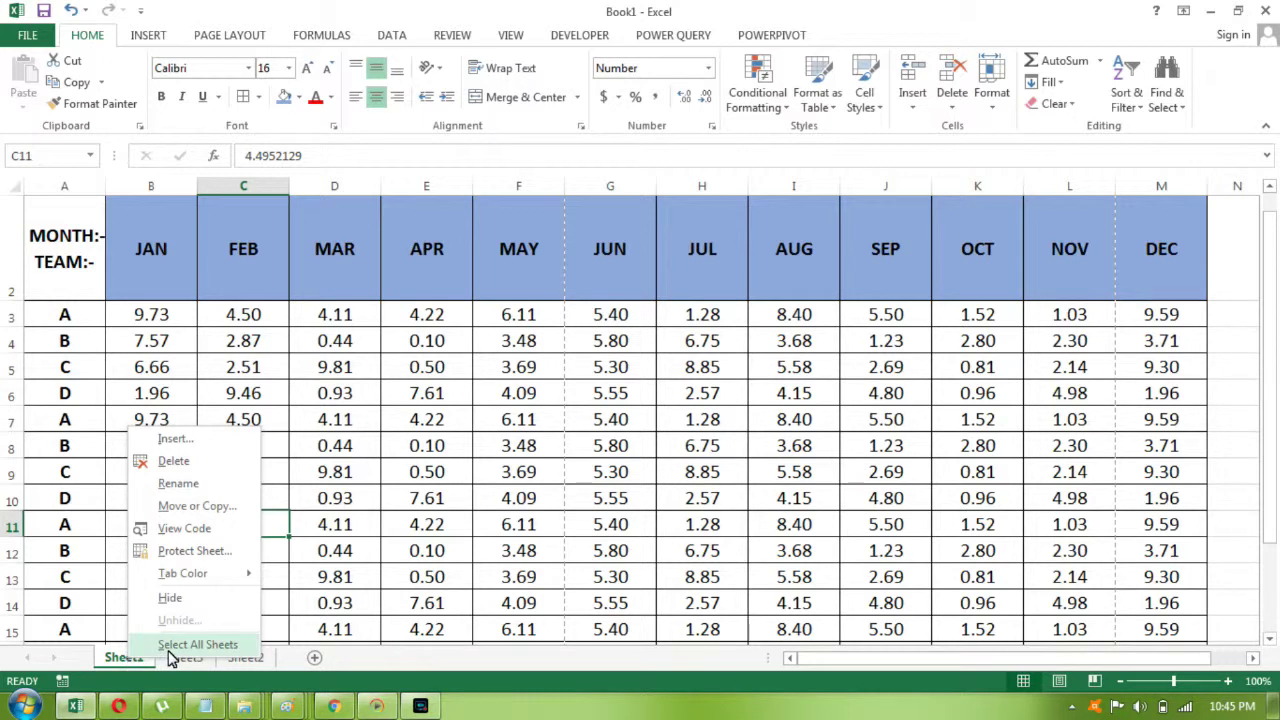
# Group all sheets, page through the 5-page print preview, and close it
pyautogui.click(170, 646)
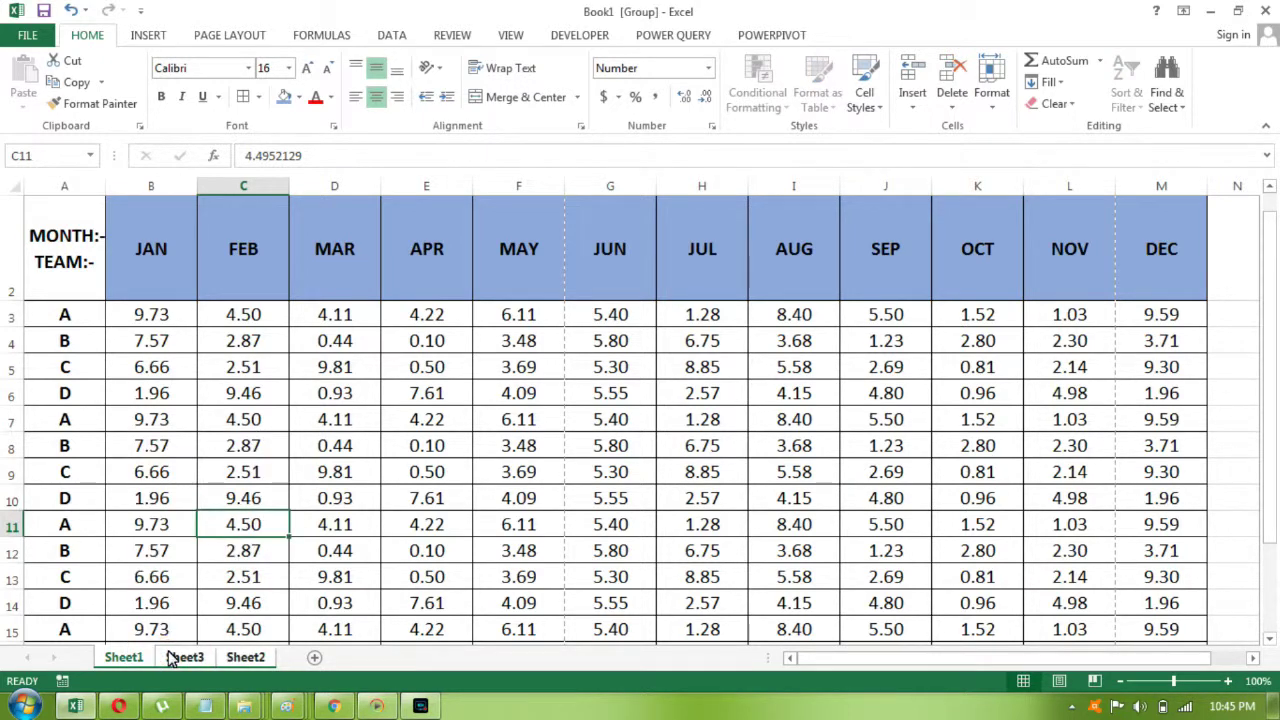
pyautogui.hotkey('ctrl', 'p')
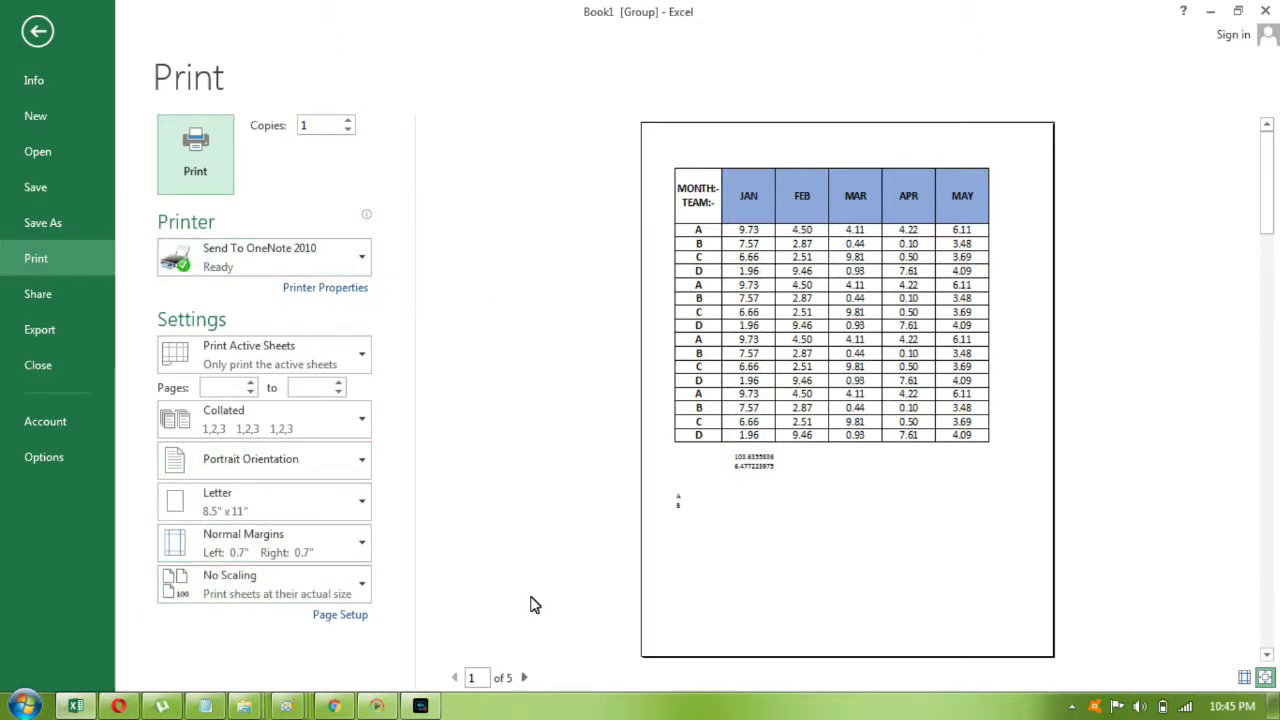
pyautogui.click(524, 678)
pyautogui.click(524, 678)
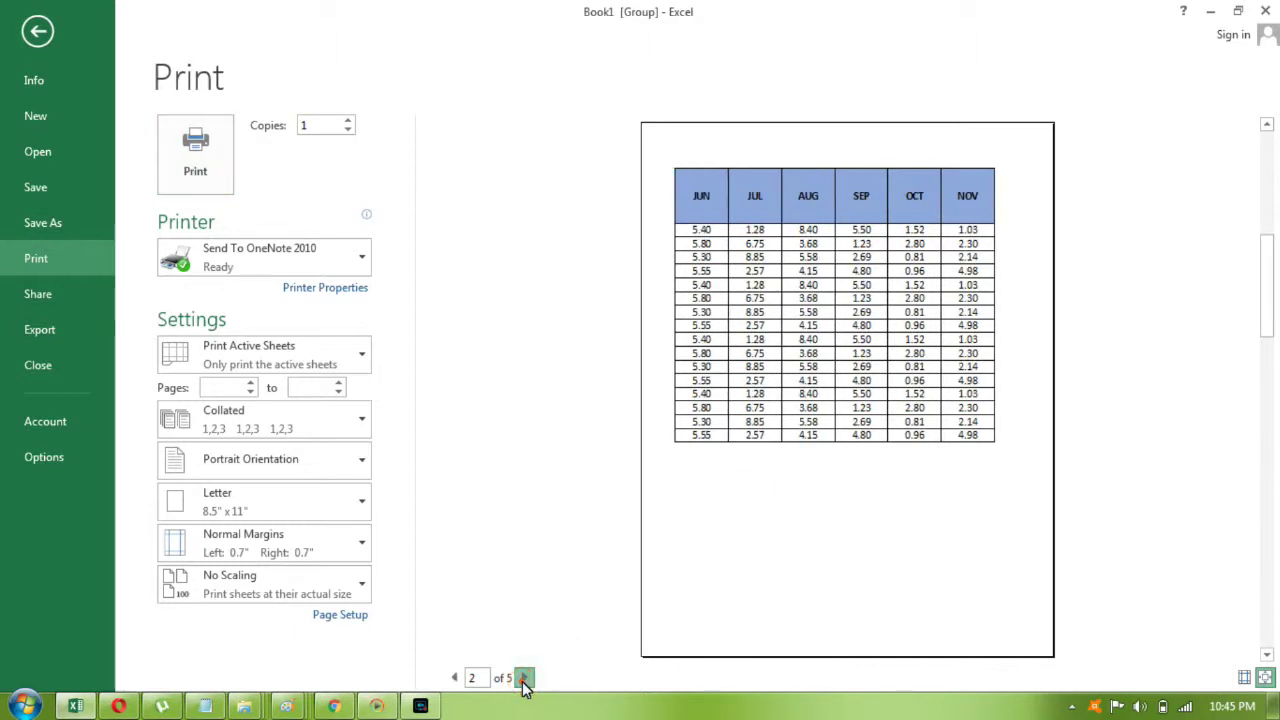
pyautogui.click(524, 678)
pyautogui.click(524, 678)
pyautogui.click(524, 678)
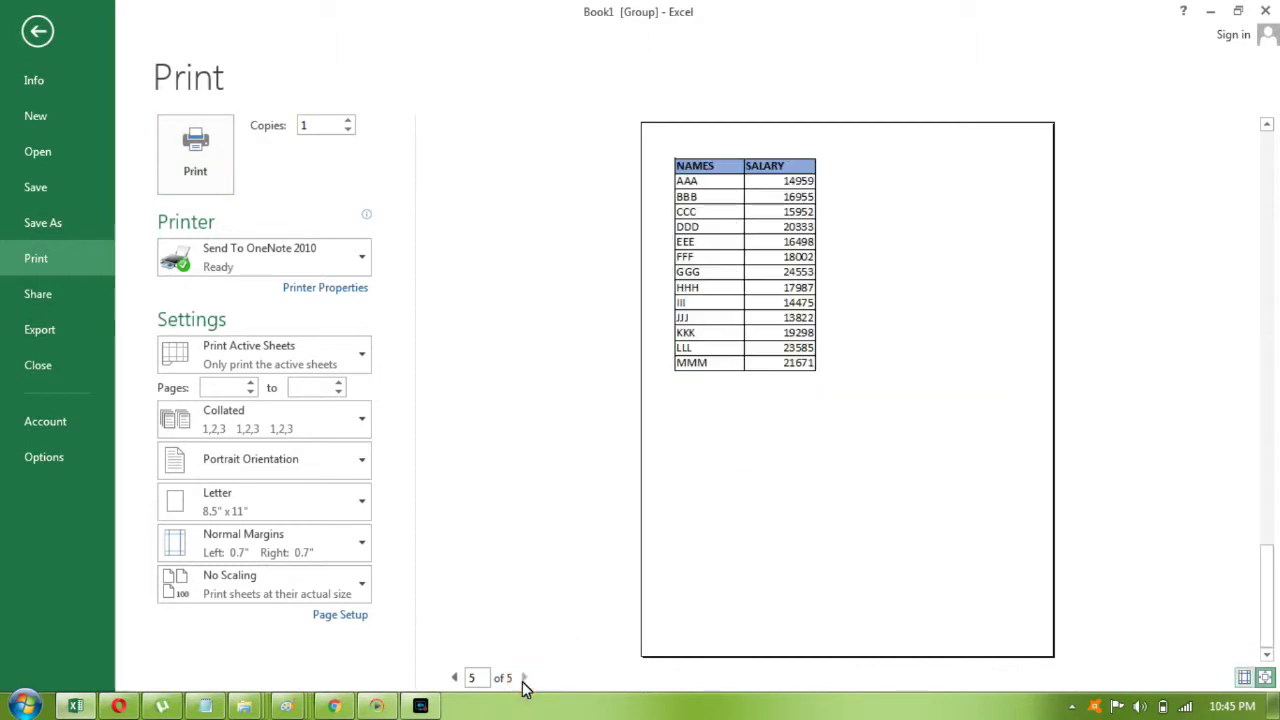
pyautogui.press('Escape')
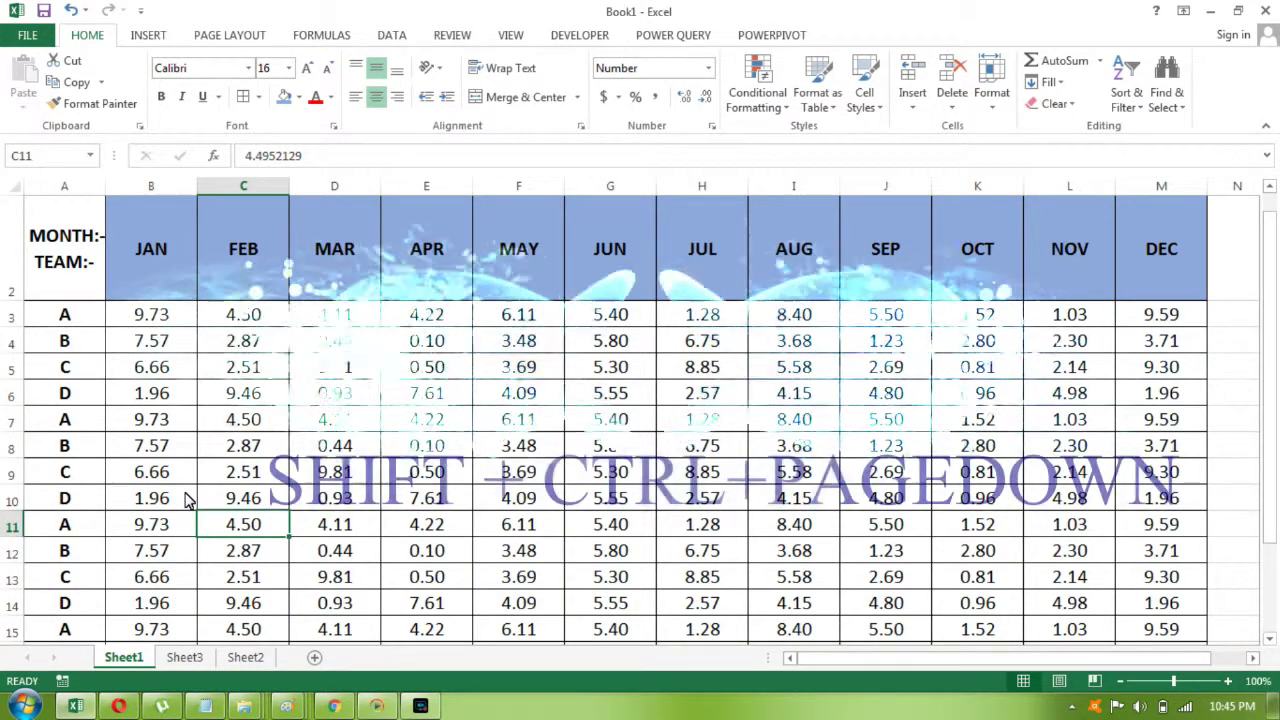
# Extend the sheet group across Sheet2 and Sheet3, then ungroup back to Sheet1
pyautogui.hotkey('ctrl', 'shift', 'pagedown')
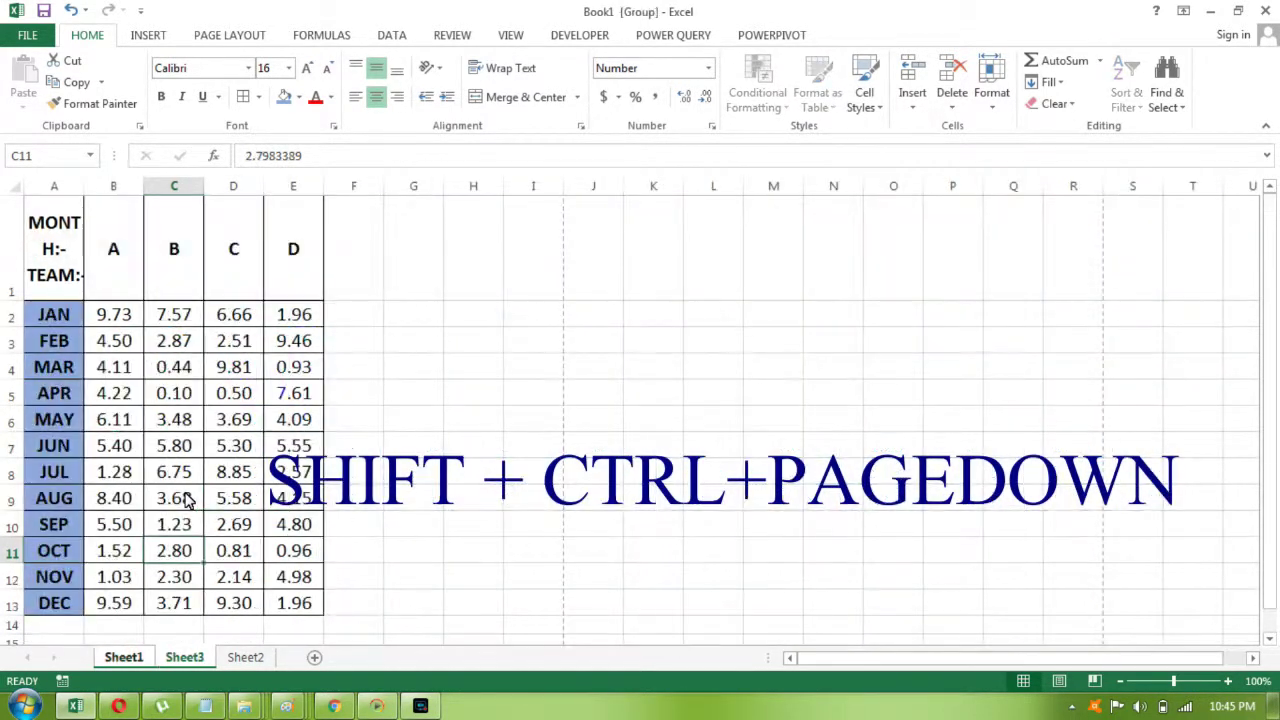
pyautogui.hotkey('ctrl', 'shift', 'pagedown')
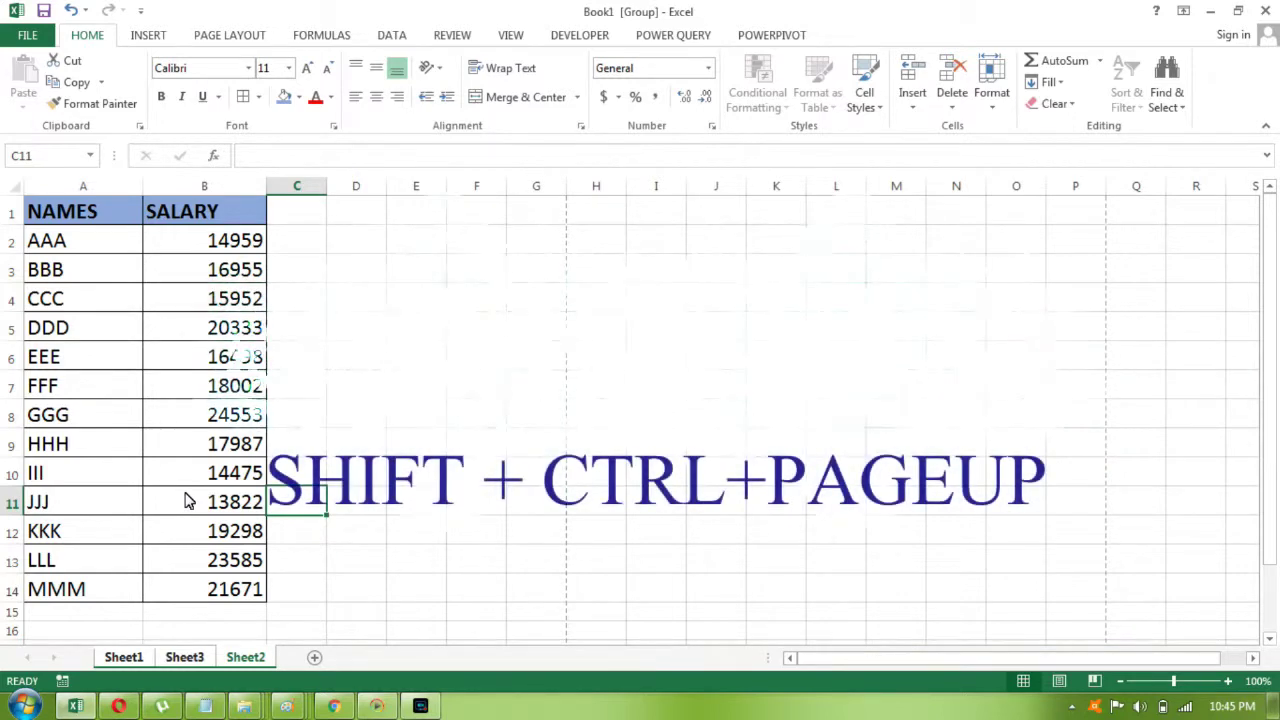
pyautogui.hotkey('ctrl', 'shift', 'pageup')
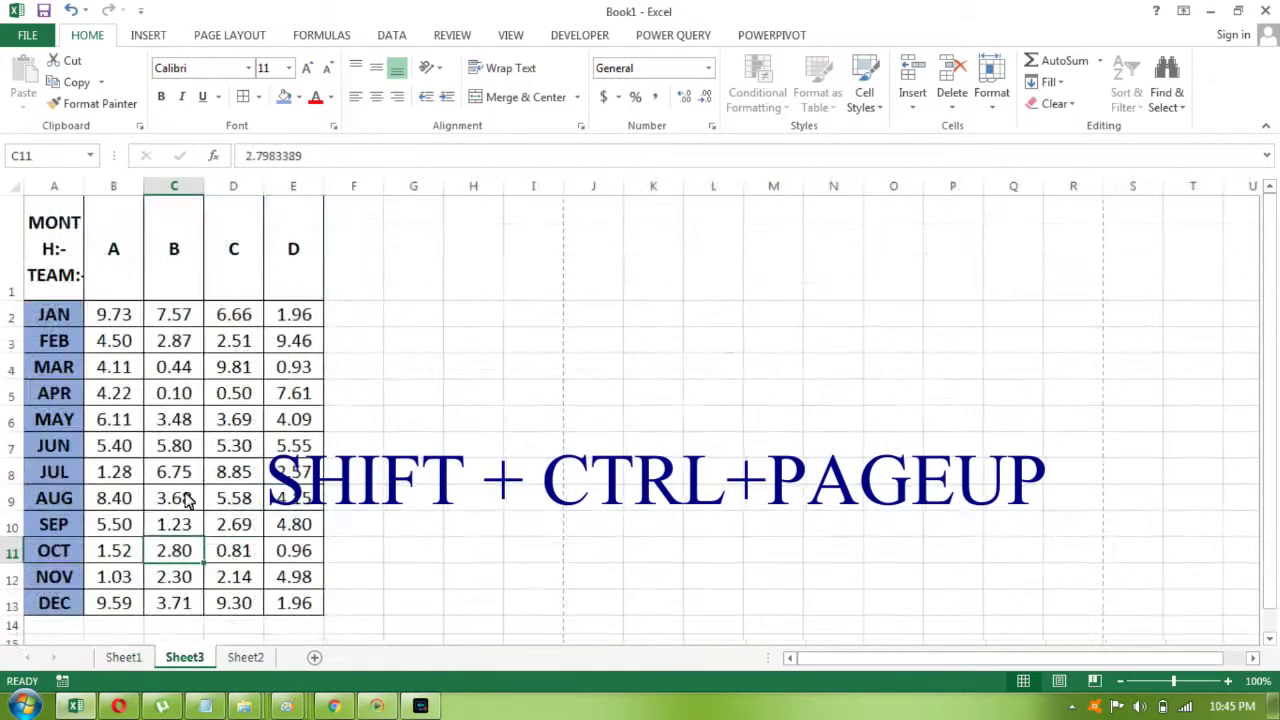
pyautogui.hotkey('ctrl', 'shift', 'pageup')
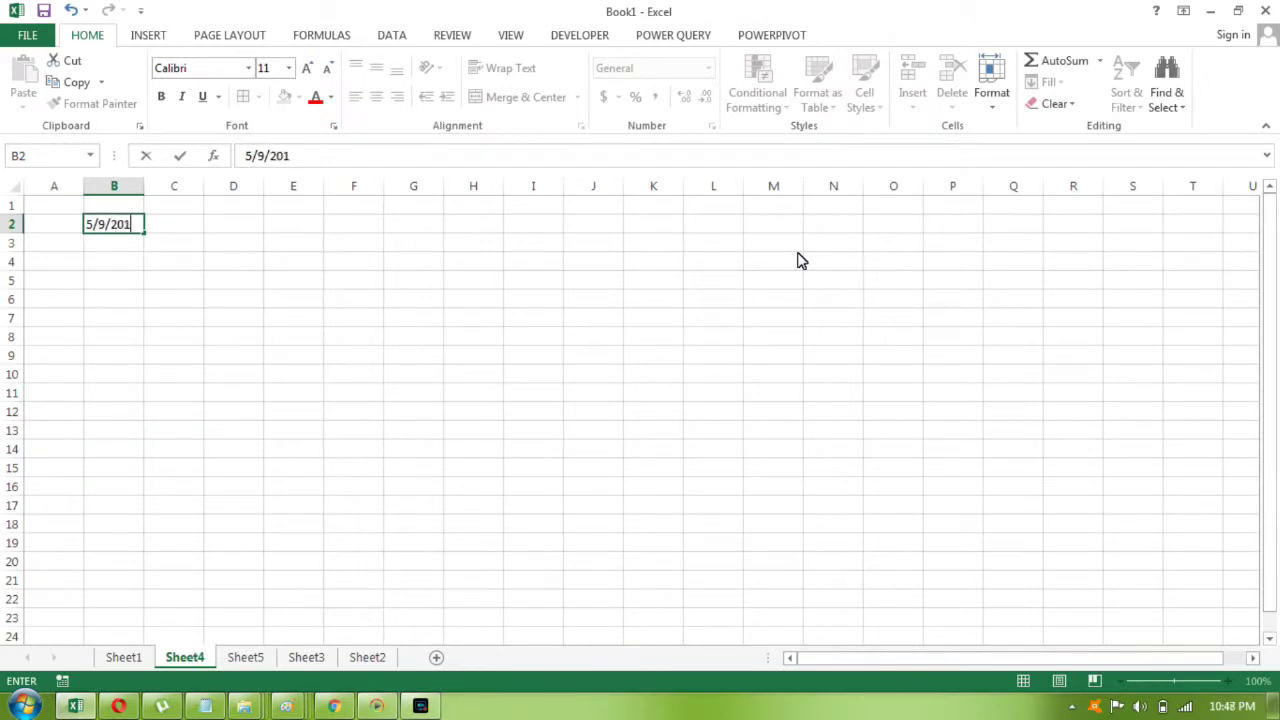
# Continue the dates down column B by copying the =B2+1 formula from B3
pyautogui.press('Return')
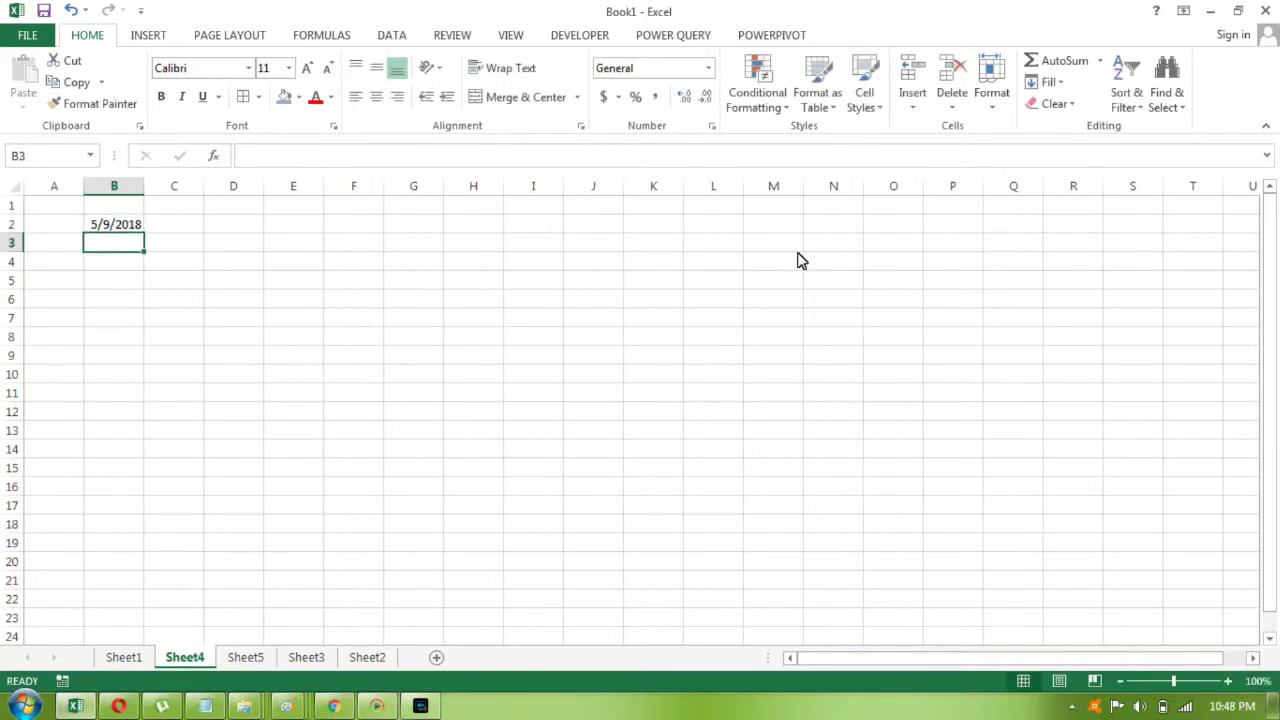
pyautogui.write('=')
pyautogui.press('Up')
pyautogui.write('+')
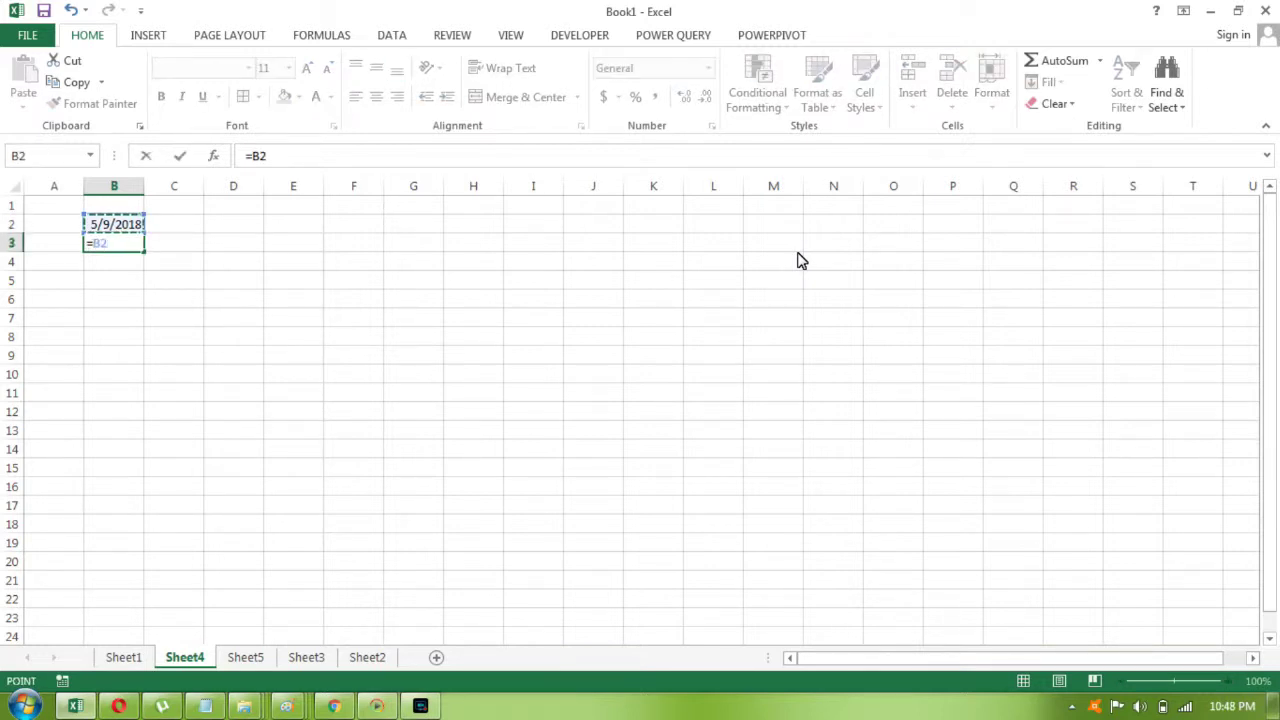
pyautogui.write('1')
pyautogui.hotkey('ctrl', 'Return')
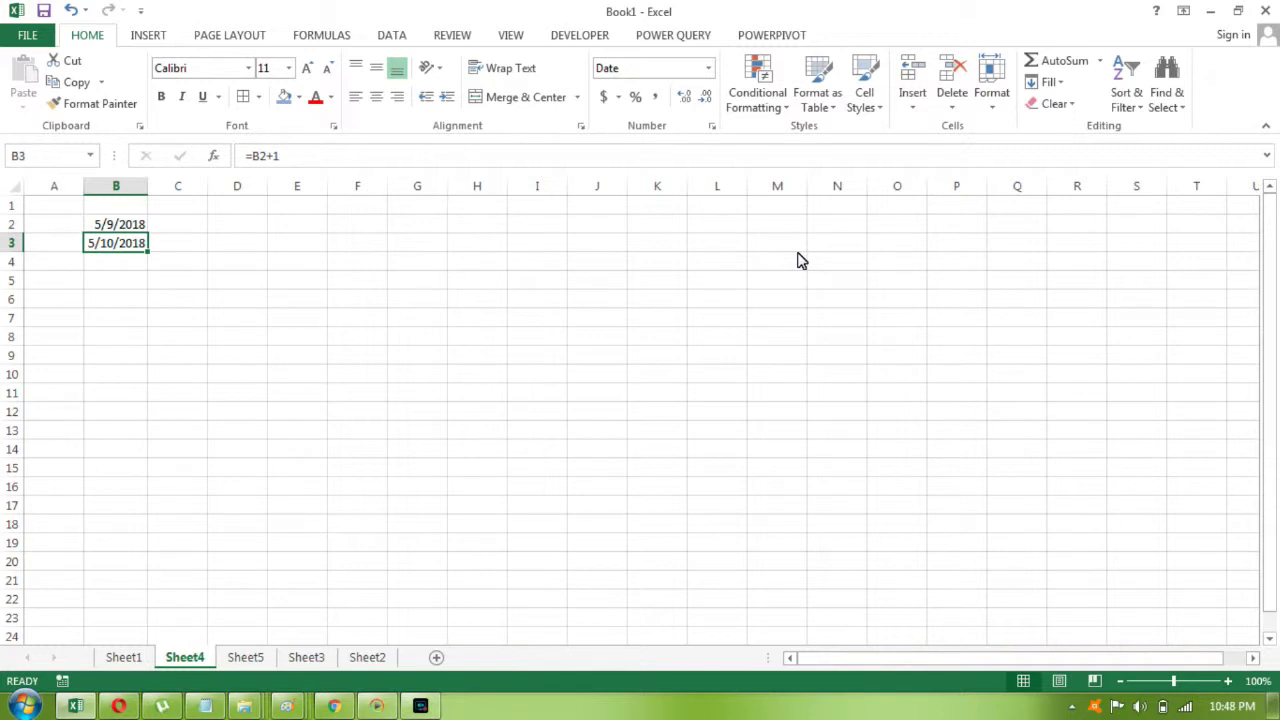
pyautogui.hotkey('ctrl', 'c')
pyautogui.hotkey('shift', 'Down')
pyautogui.hotkey('shift', 'Down')
pyautogui.hotkey('shift', 'Down')
pyautogui.hotkey('shift', 'Down')
pyautogui.hotkey('shift', 'Down')
pyautogui.hotkey('shift', 'Down')
pyautogui.hotkey('shift', 'Down')
pyautogui.hotkey('shift', 'Down')
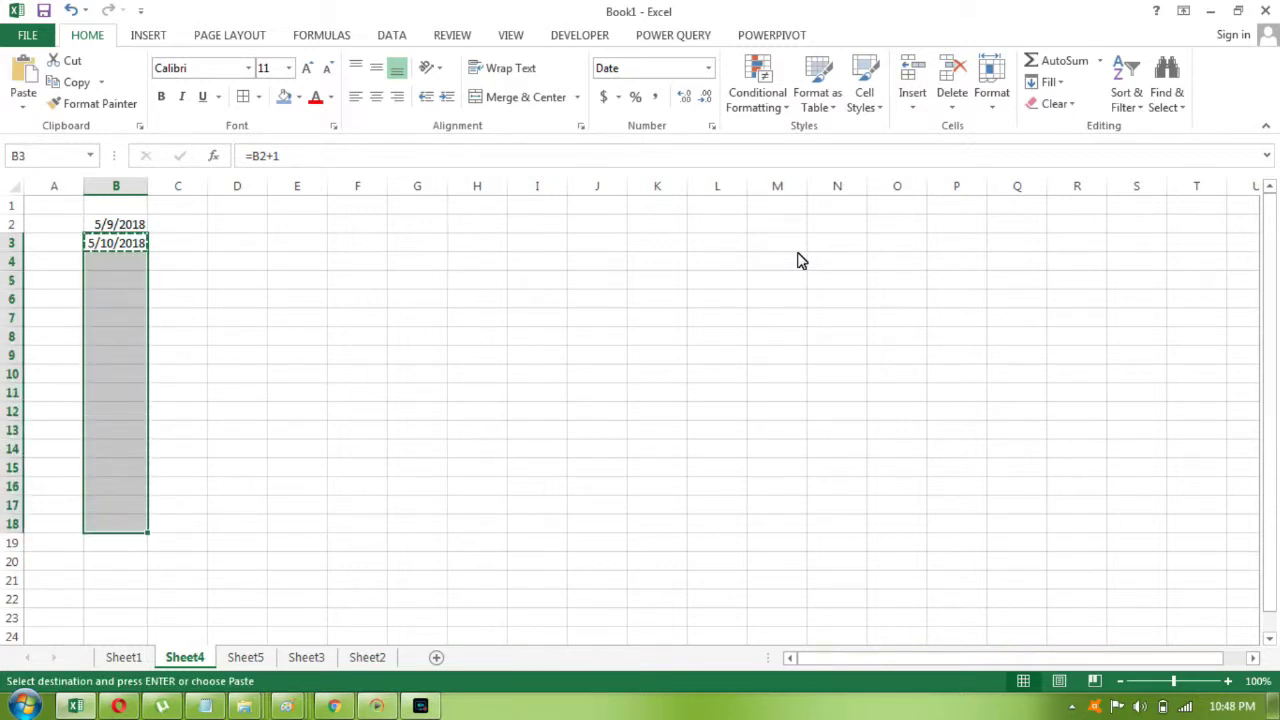
pyautogui.hotkey('ctrl', 'v')
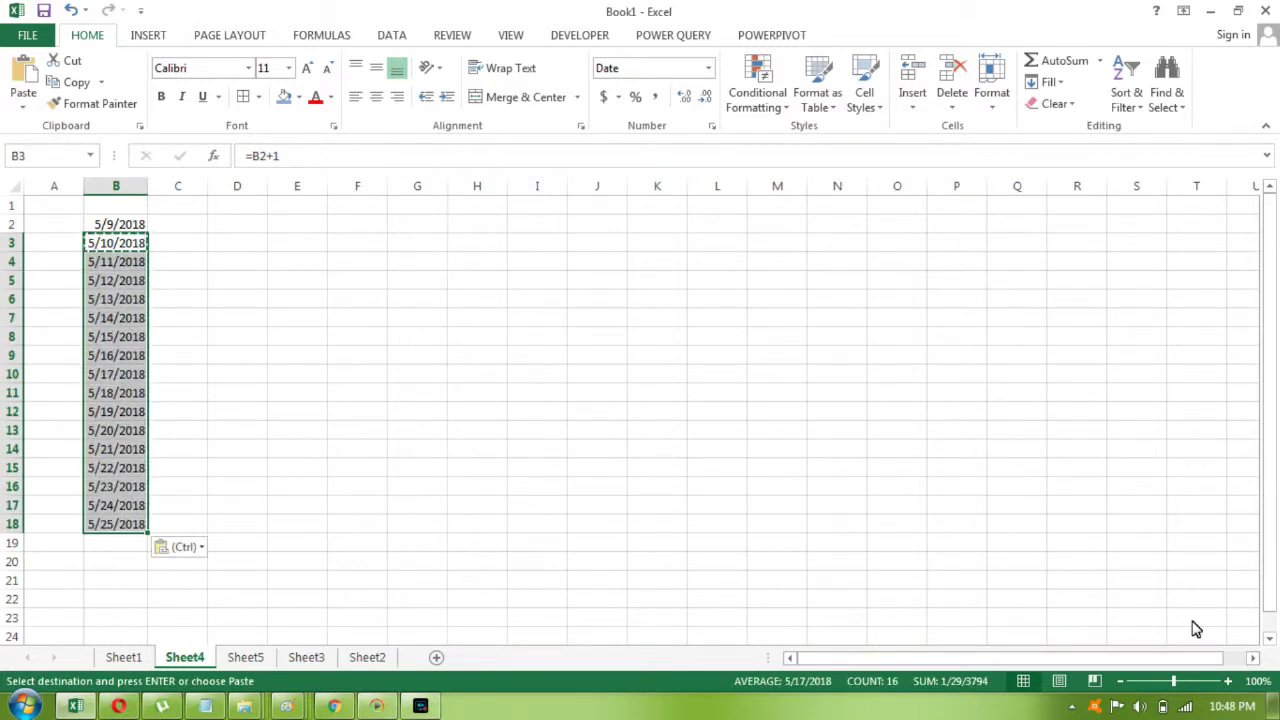
# Autofit column B and give B2:B12 a day-month-year date format
pyautogui.click(1228, 681)
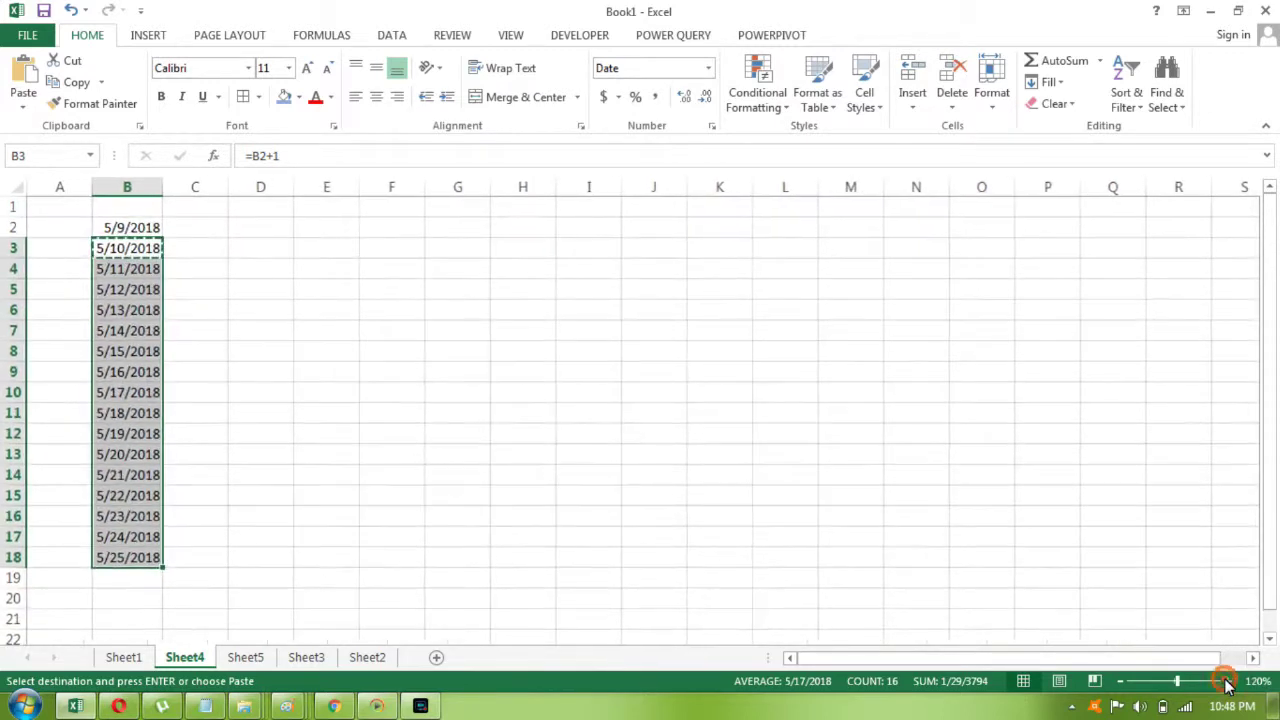
pyautogui.click(1228, 681)
pyautogui.click(1228, 681)
pyautogui.click(1228, 681)
pyautogui.click(1228, 681)
pyautogui.click(1228, 681)
pyautogui.click(1228, 681)
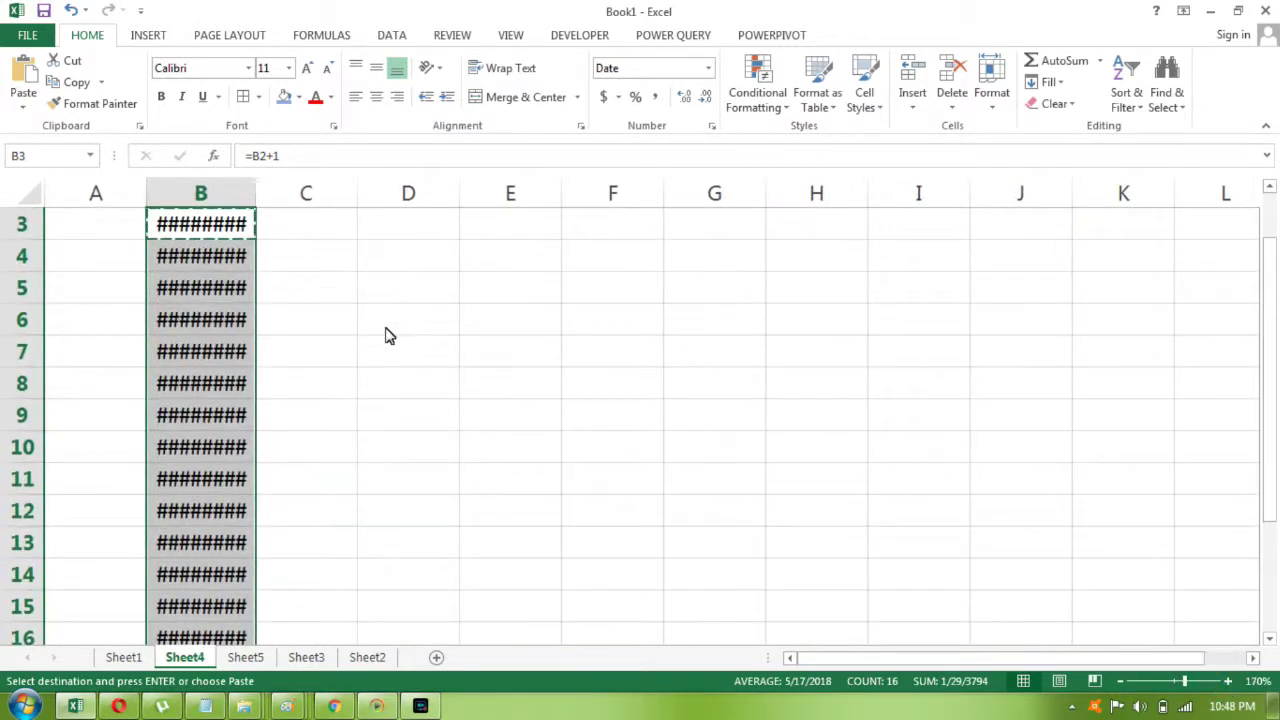
pyautogui.doubleClick(256, 200)
pyautogui.hotkey('ctrl', 'shift', 'Down')
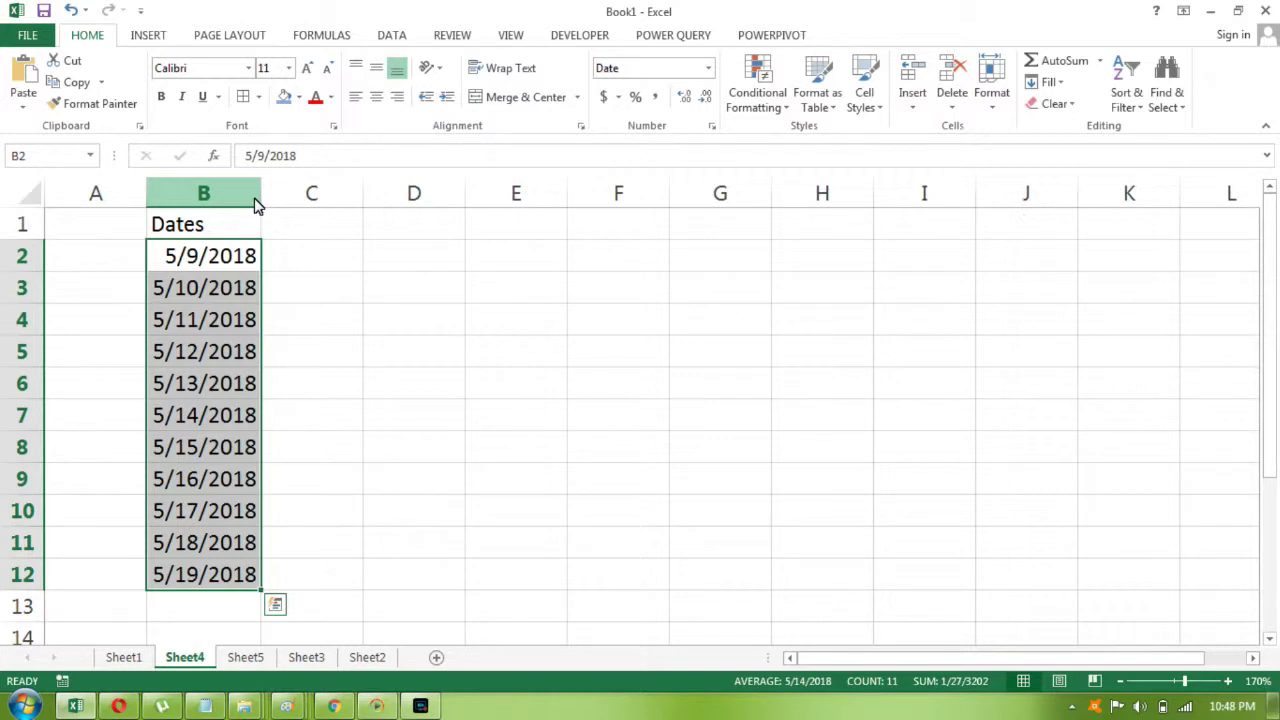
pyautogui.hotkey('ctrl', 'shift', '3')
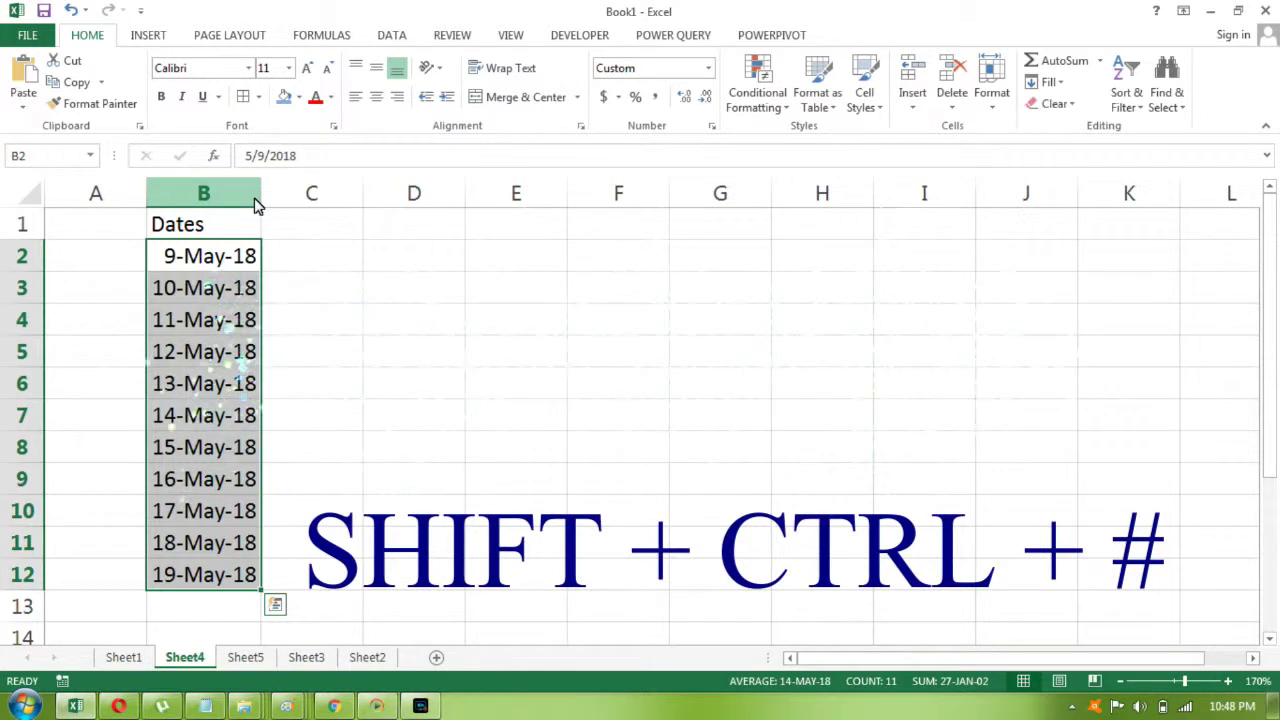
pyautogui.hotkey('shift', 'BackSpace')
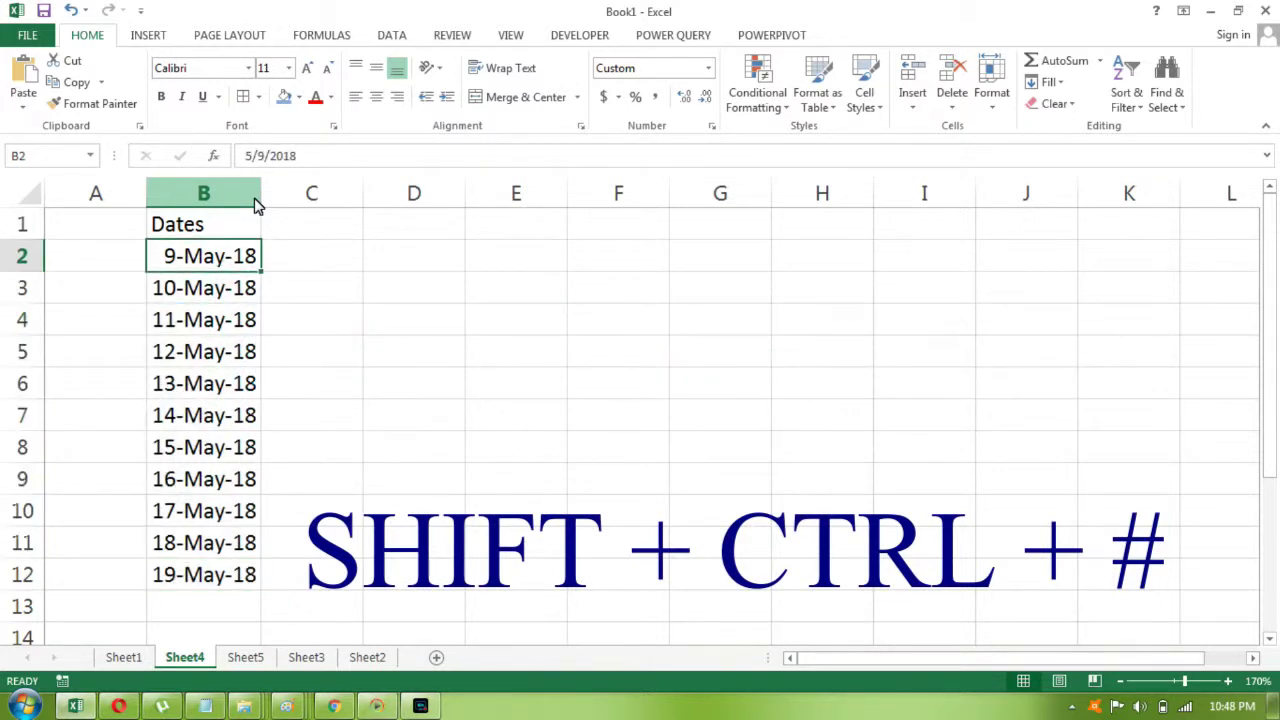
pyautogui.press('Right')
pyautogui.press('Left')
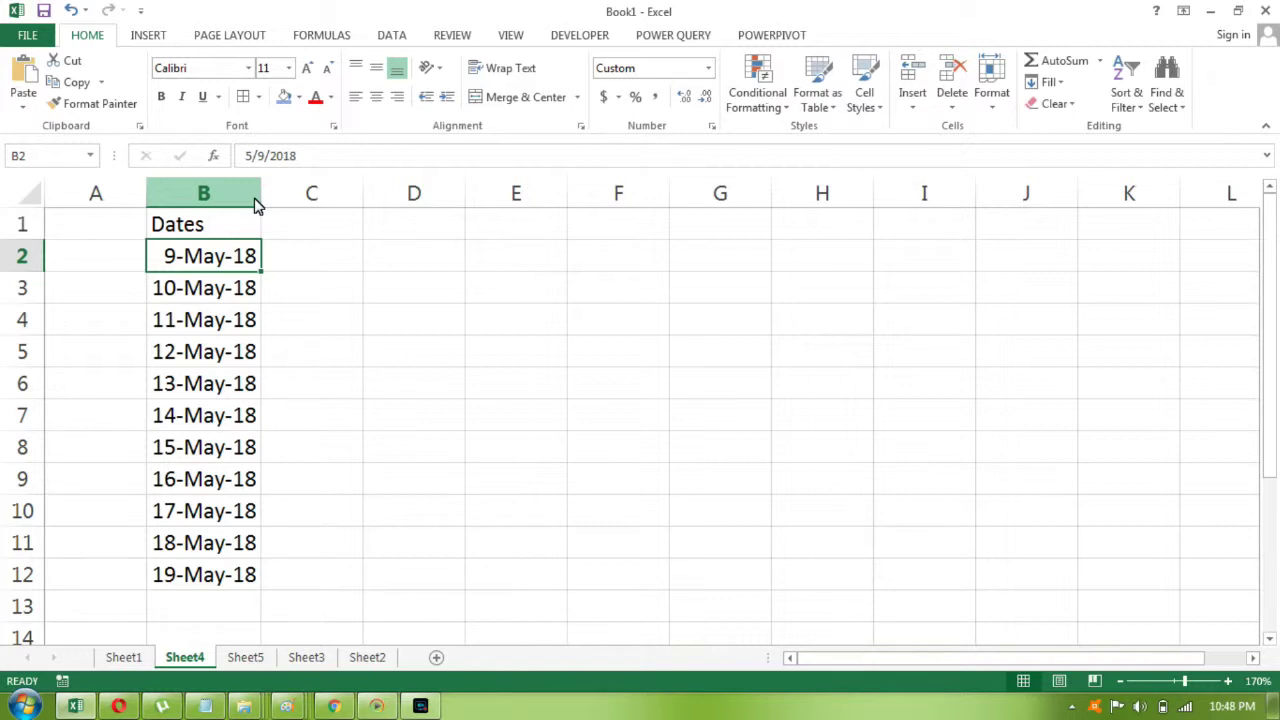
# Enter a TEXT formula in C2 that converts B2's date to day-month text
pyautogui.press('Right')
pyautogui.press('Left')
pyautogui.press('Right')
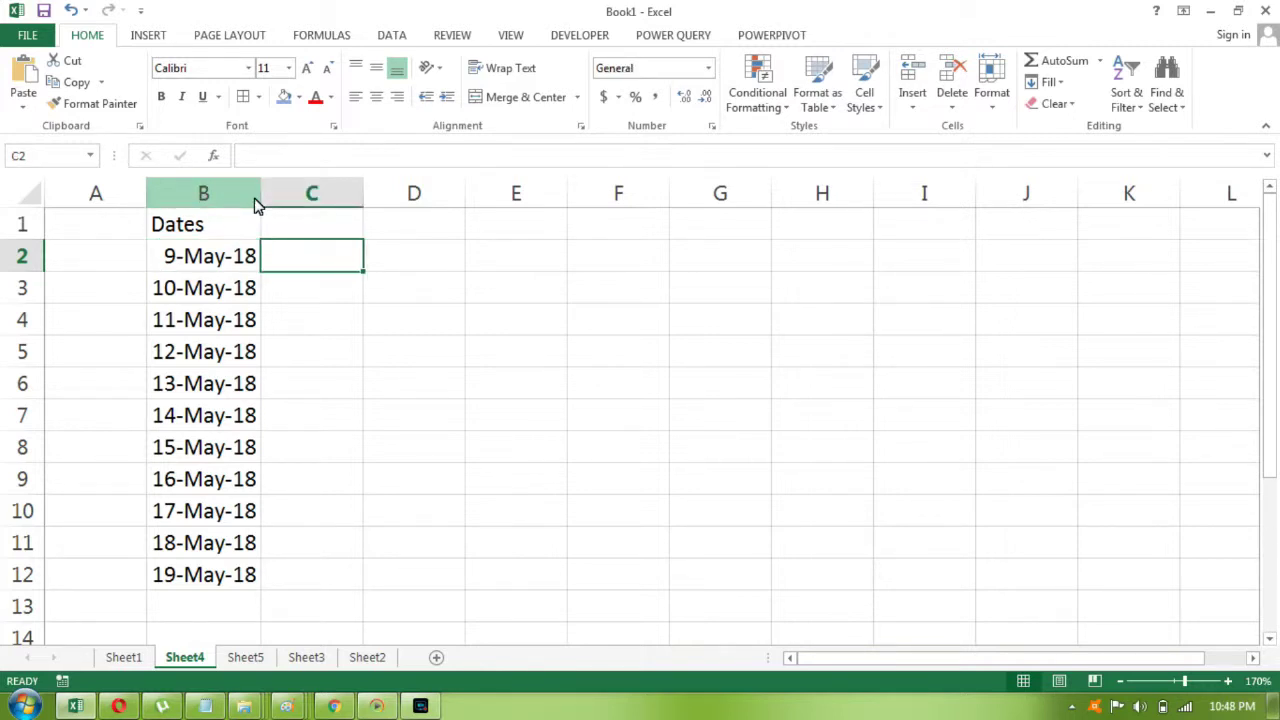
pyautogui.write('=tex')
pyautogui.press('Tab')
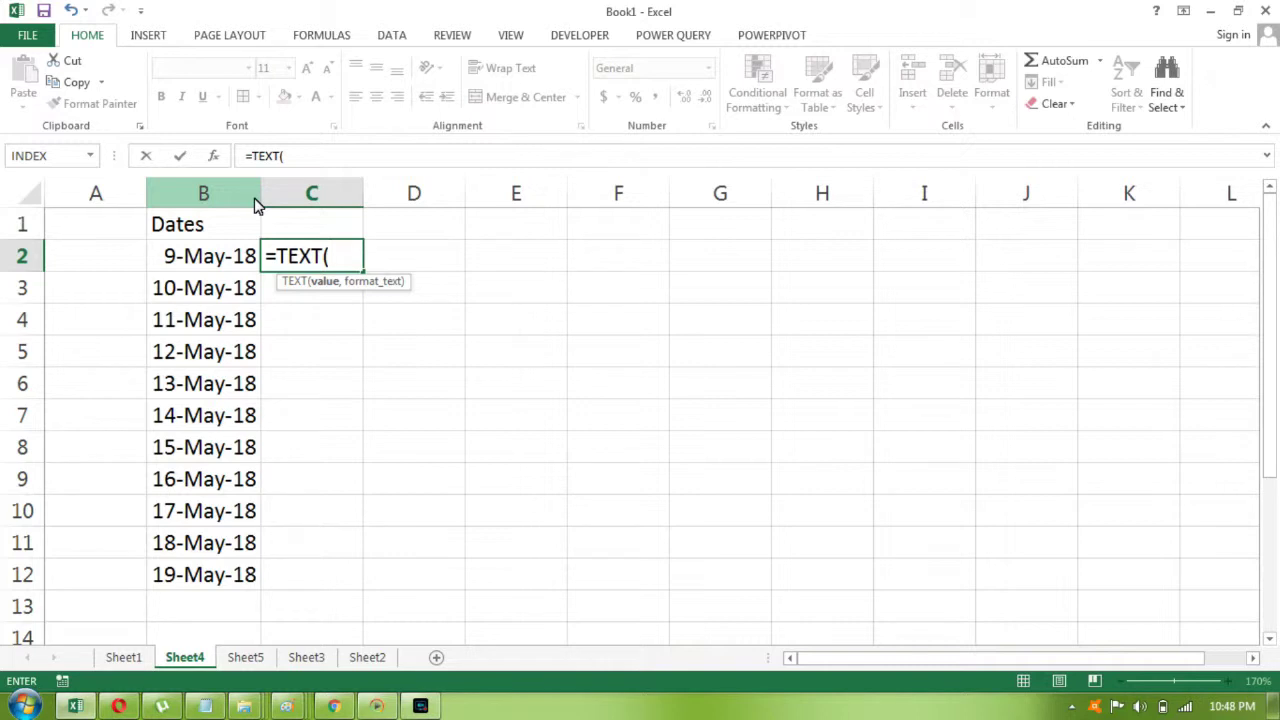
pyautogui.press('Left')
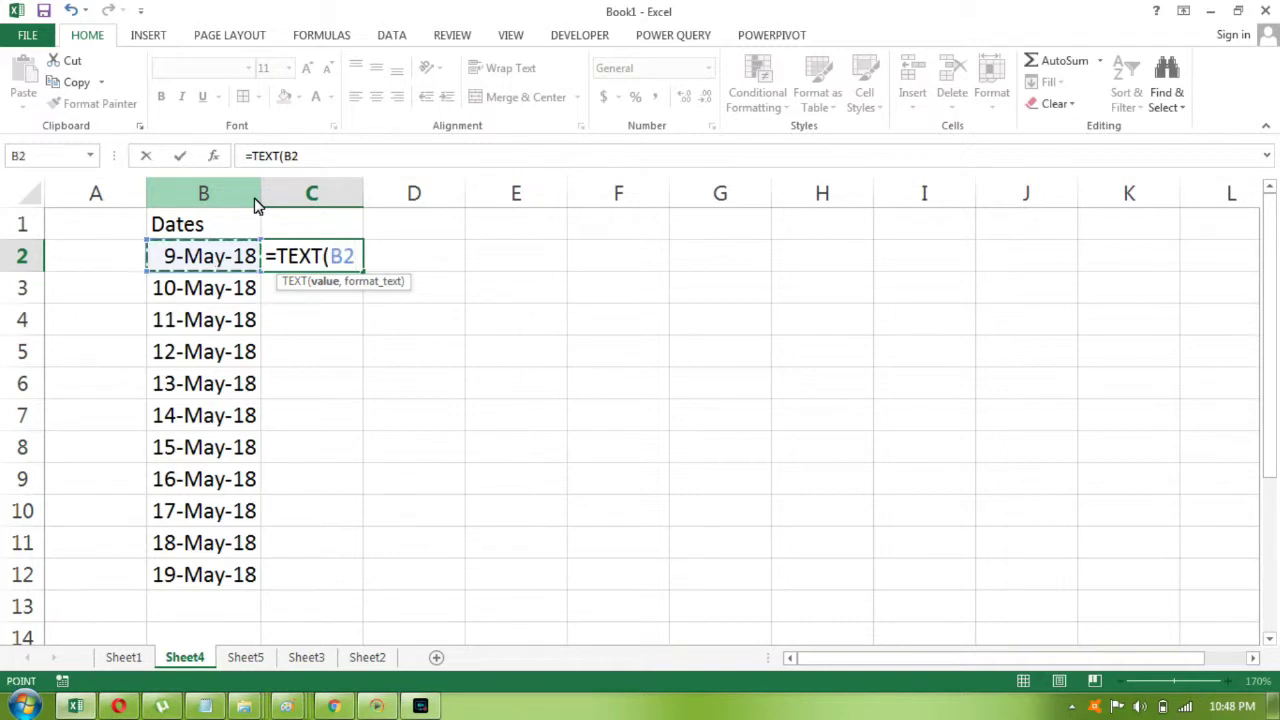
pyautogui.write(',"dd-')
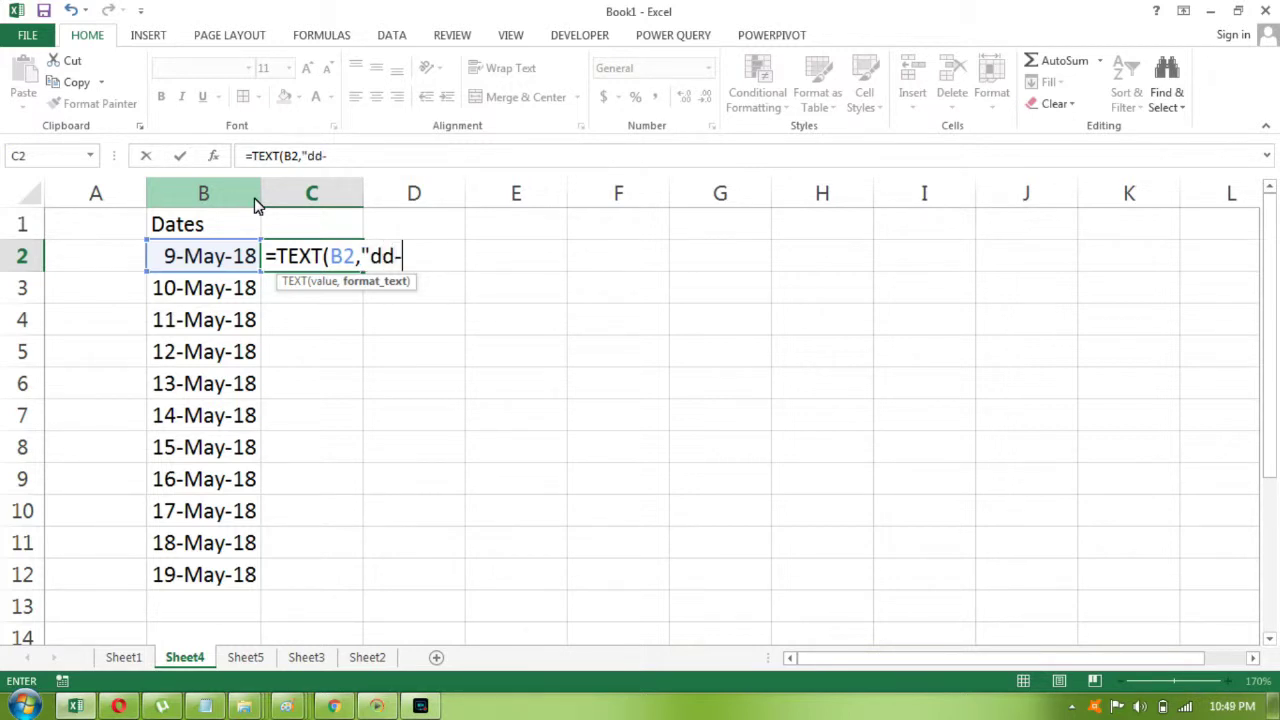
pyautogui.write('mmm')
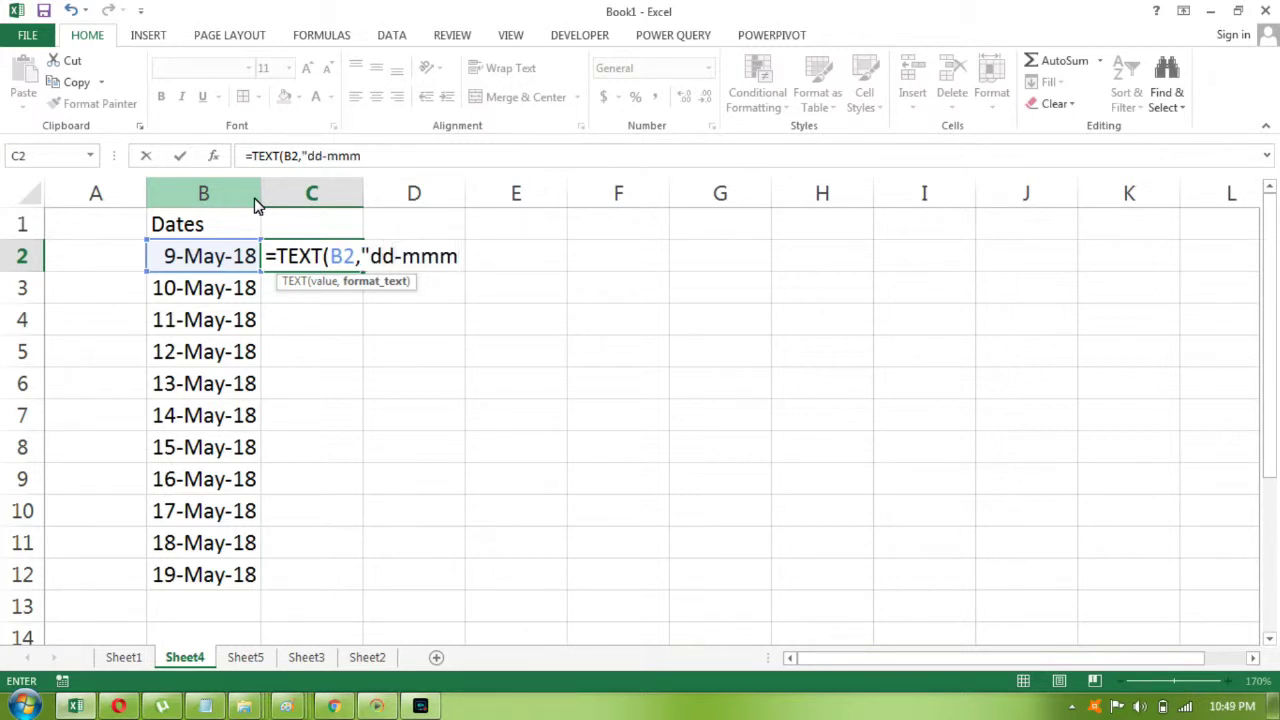
pyautogui.write(')')
pyautogui.press('Return')
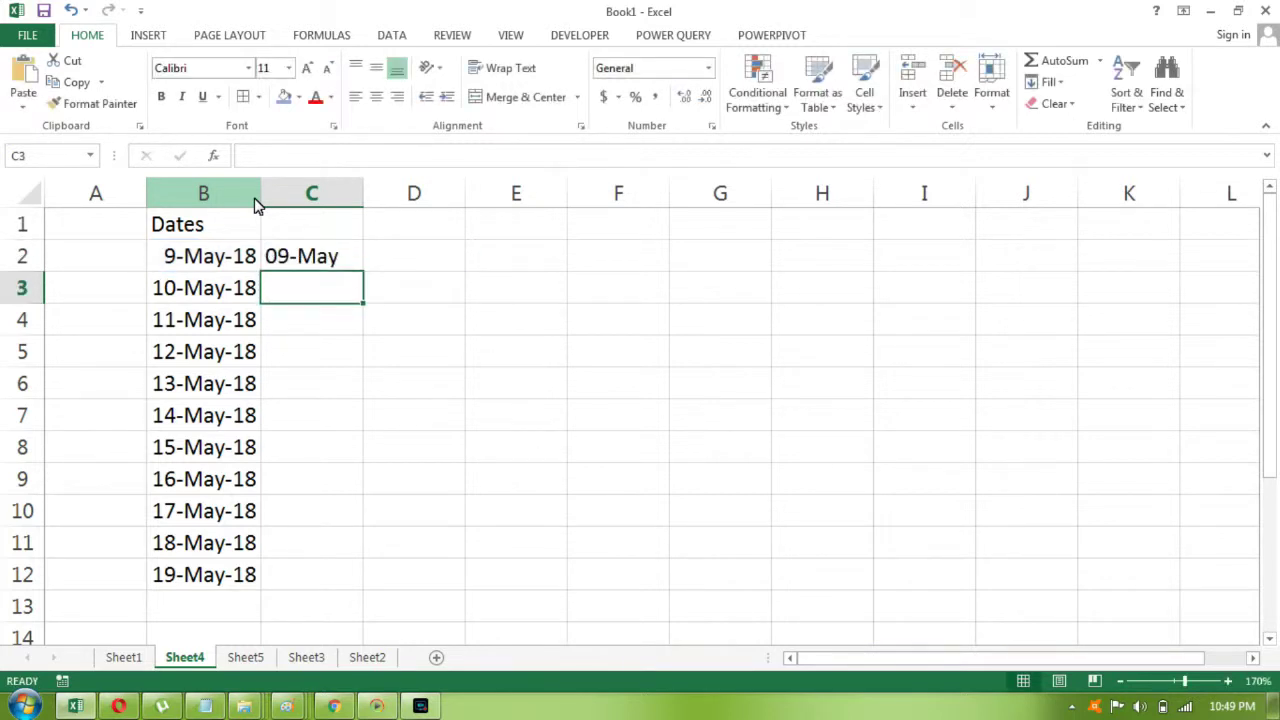
# Copy the C2 formula into C2:C12, showing 09-May through 19-May
pyautogui.press('Up')
pyautogui.hotkey('ctrl', 'c')
pyautogui.press('Left')
pyautogui.hotkey('ctrl', 'Down')
pyautogui.press('Right')
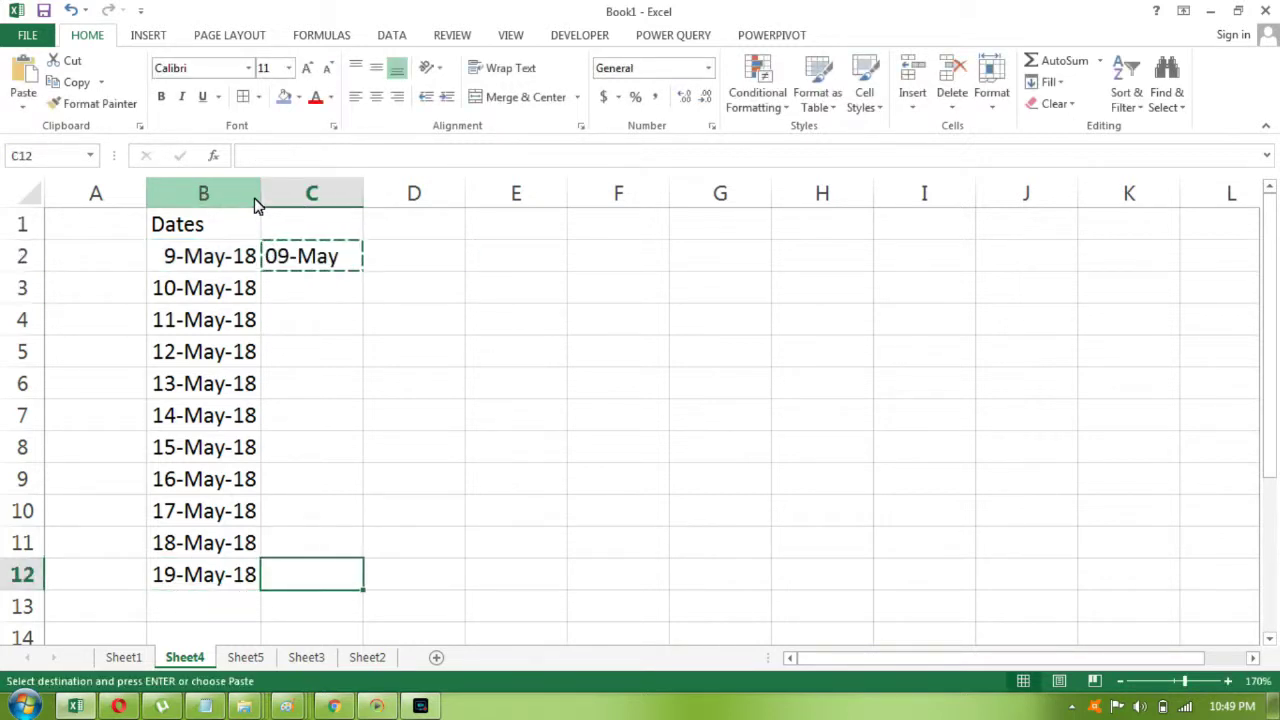
pyautogui.hotkey('ctrl', 'shift', 'Up')
pyautogui.hotkey('ctrl', 'v')
pyautogui.hotkey('ctrl', 'Up')
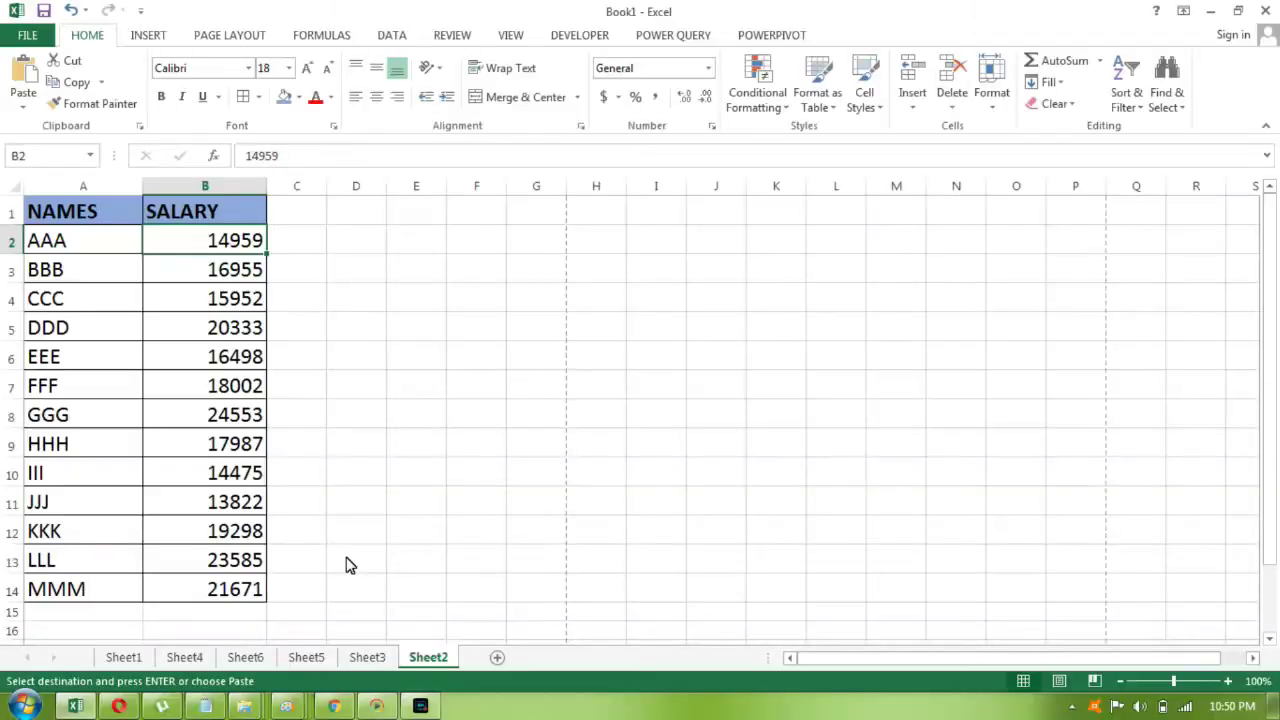
# Format salaries B2:B14 as dollar currency, then copy the SALARY column with its header into column C
pyautogui.hotkey('ctrl', 'shift', 'Down')
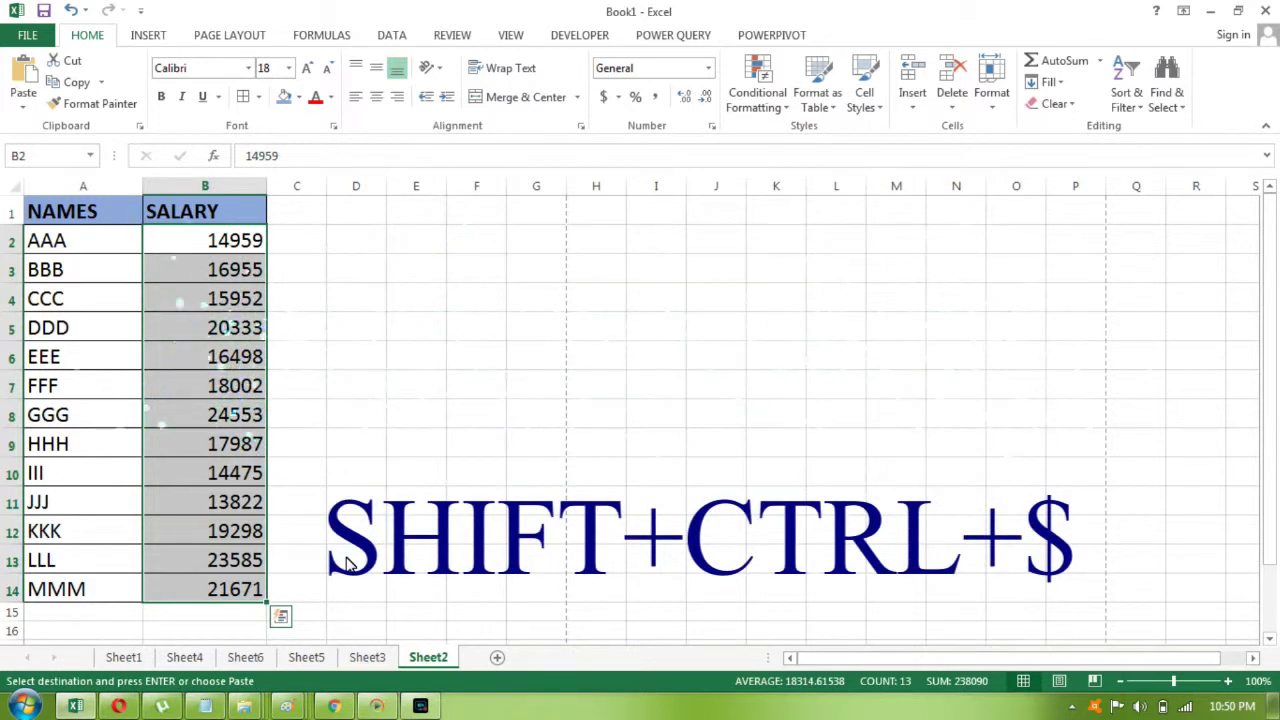
pyautogui.hotkey('ctrl', 'shift', '4')
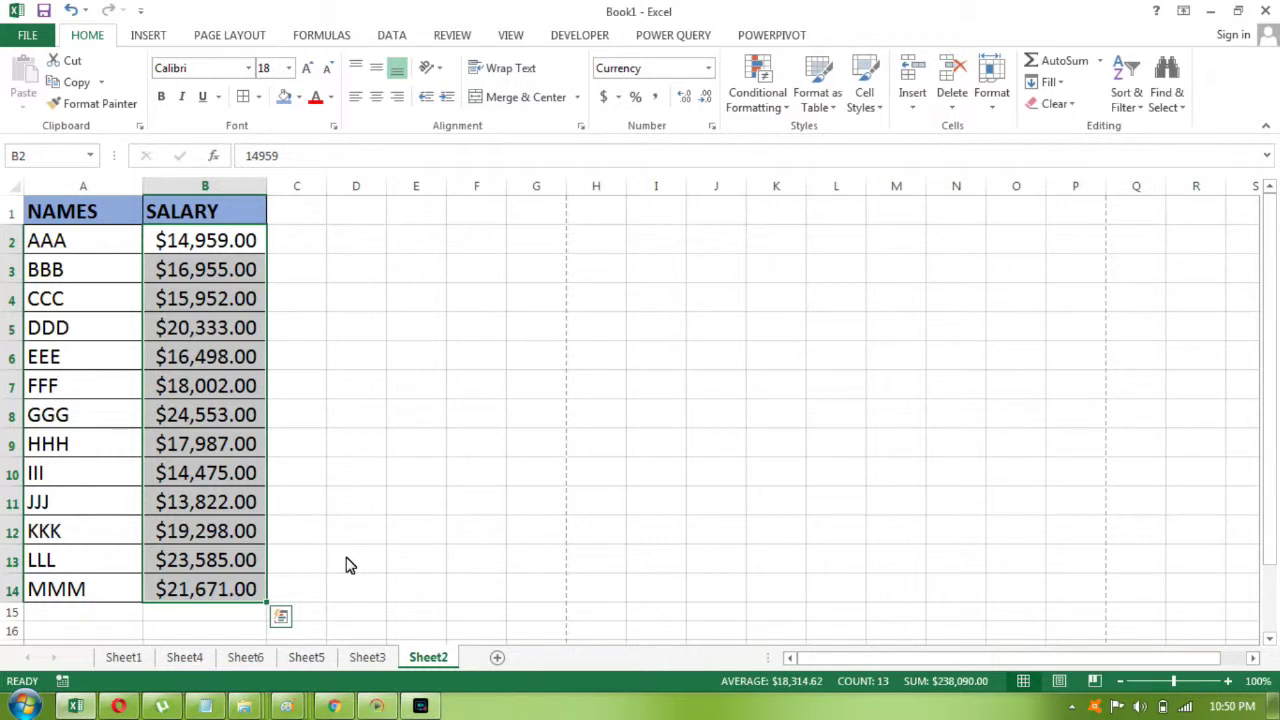
pyautogui.press('Up')
pyautogui.hotkey('ctrl', 'shift', 'Down')
pyautogui.hotkey('ctrl', 'c')
pyautogui.press('Right')
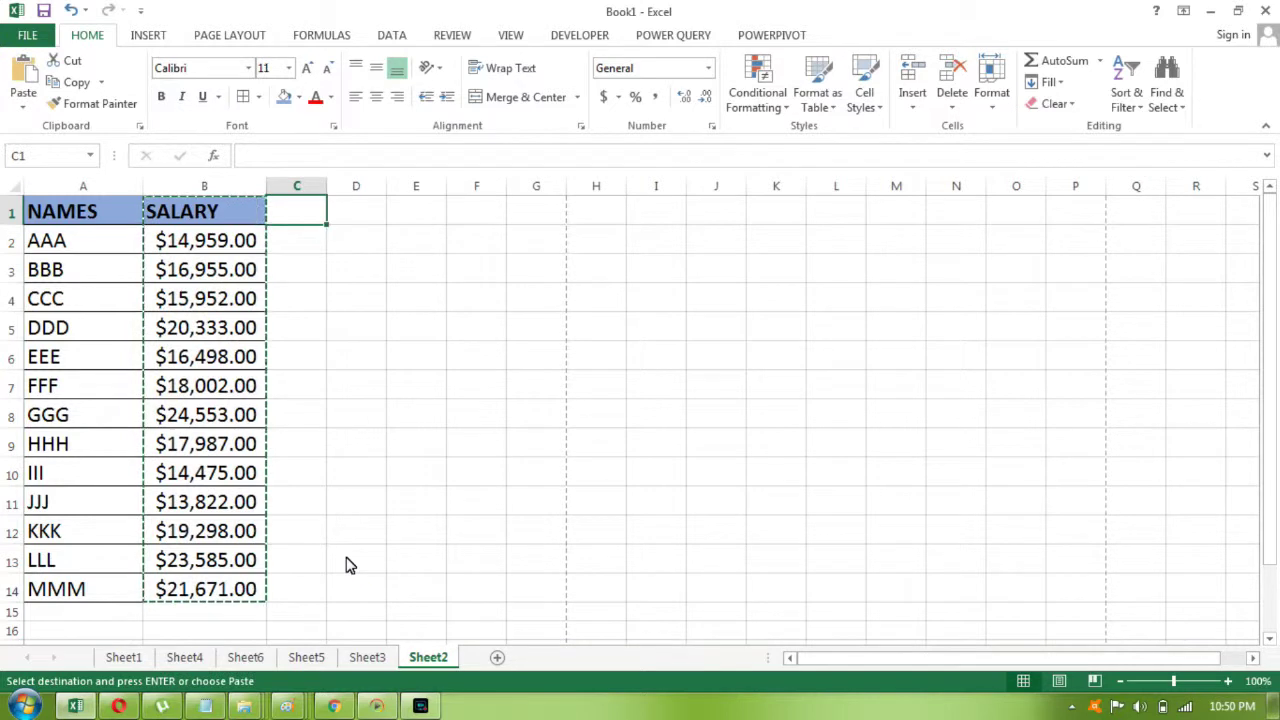
pyautogui.hotkey('ctrl', 'v')
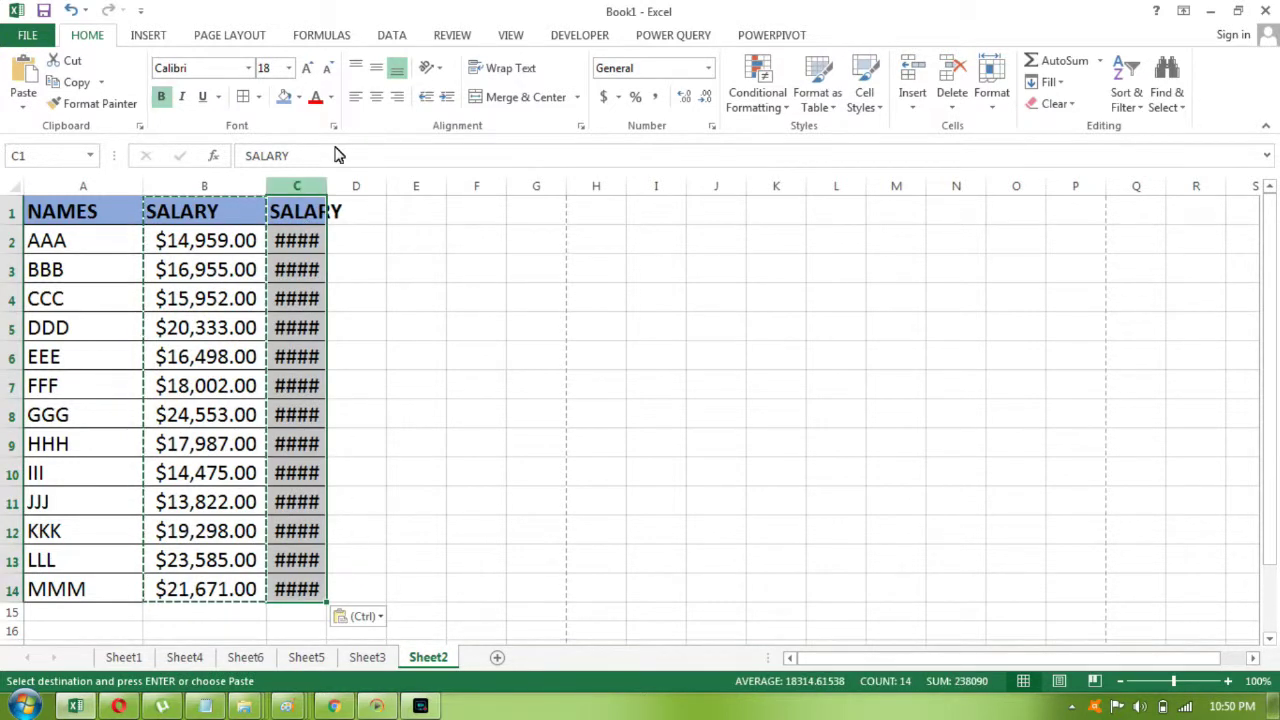
# Autofit column C and select the pasted salaries C2:C14
pyautogui.doubleClick(326, 185)
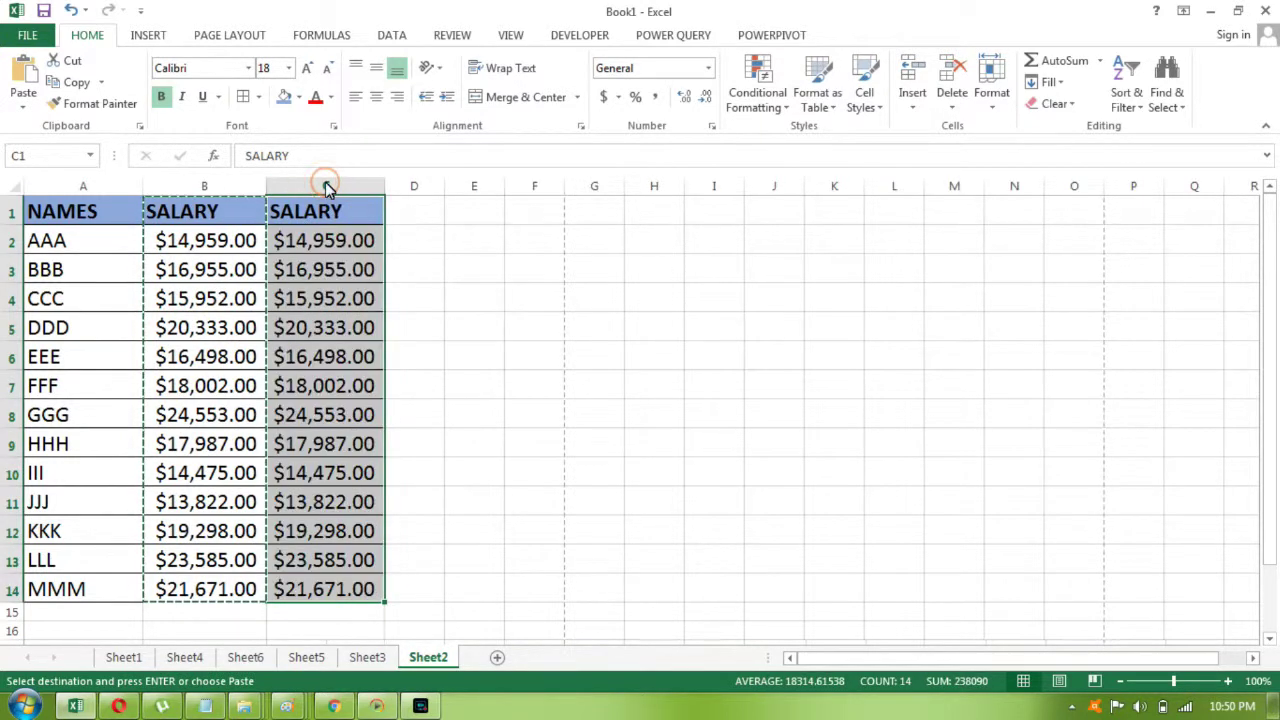
pyautogui.click(302, 252)
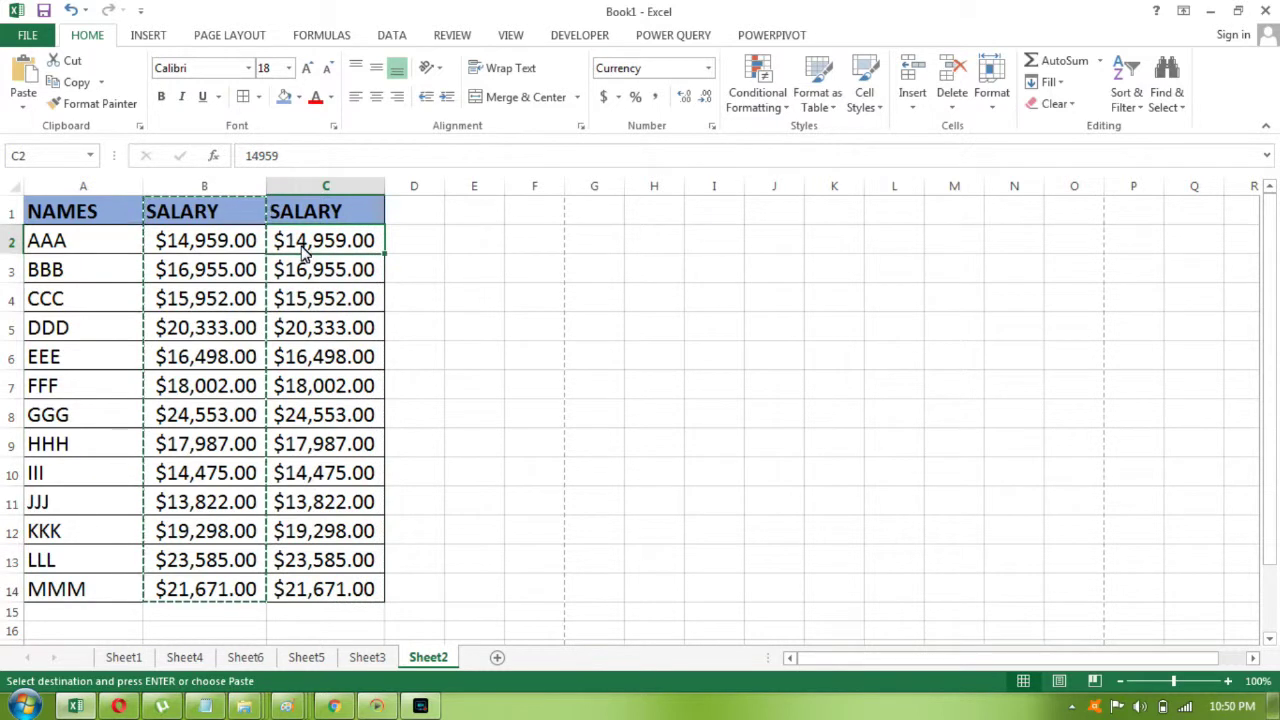
pyautogui.hotkey('ctrl', 'shift', 'Down')
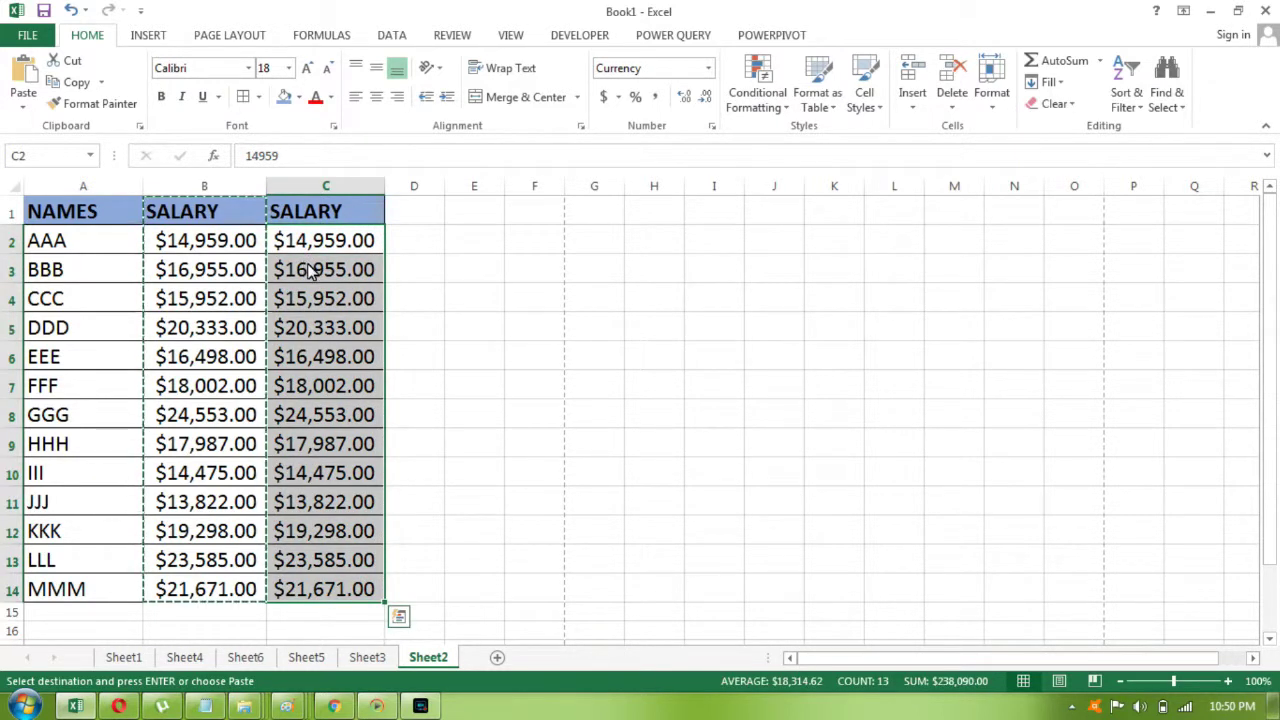
# Format C2:C14 as Currency with the ₹ English (India) symbol and leading-minus negatives
pyautogui.rightClick(310, 272)
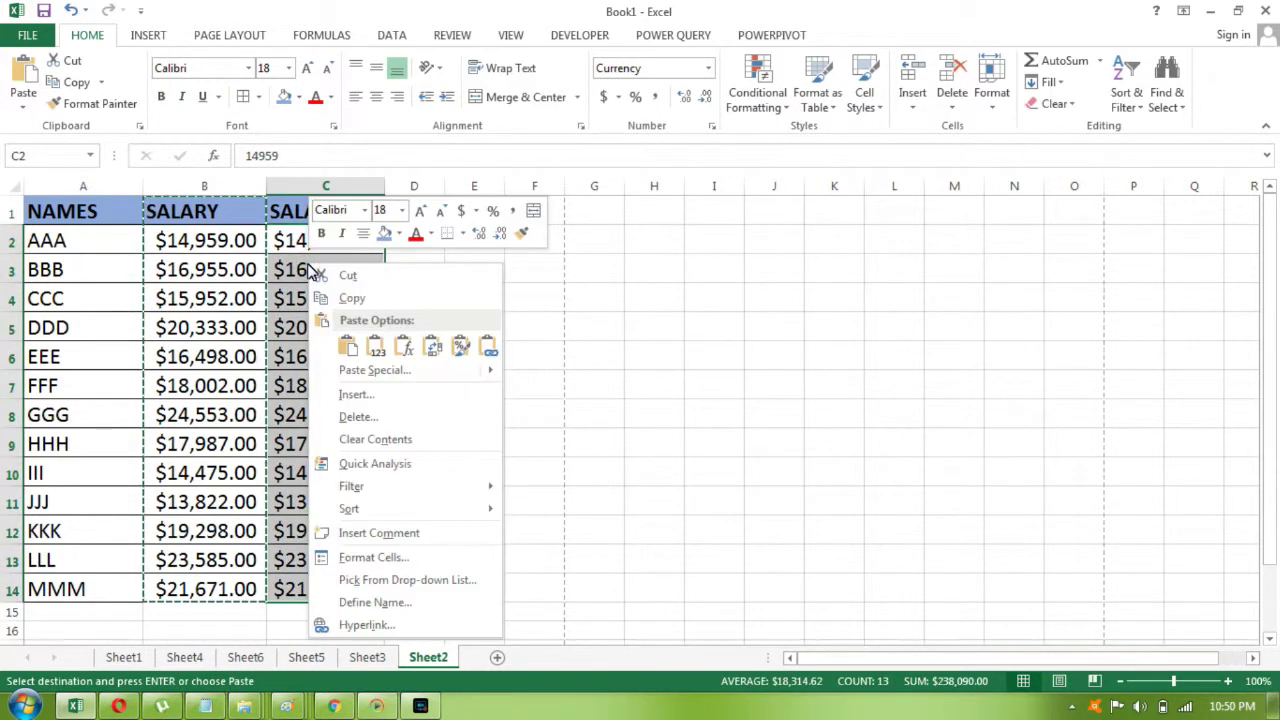
pyautogui.click(363, 558)
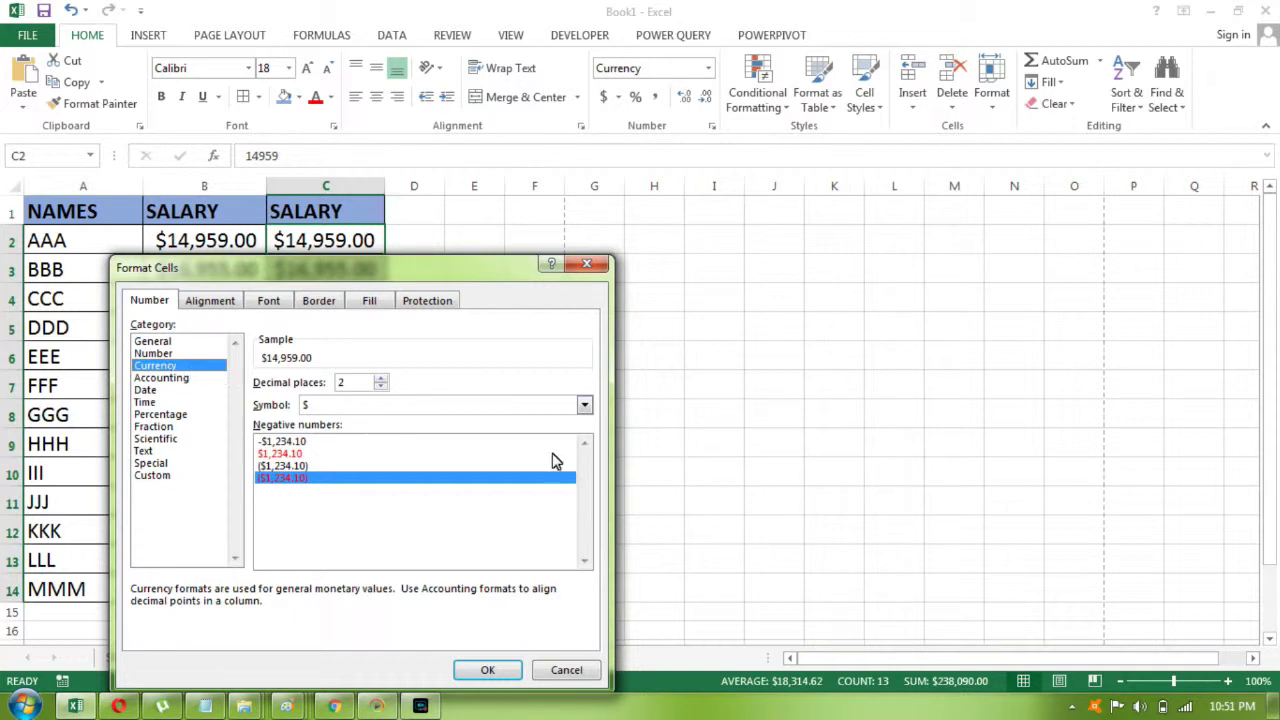
pyautogui.click(584, 406)
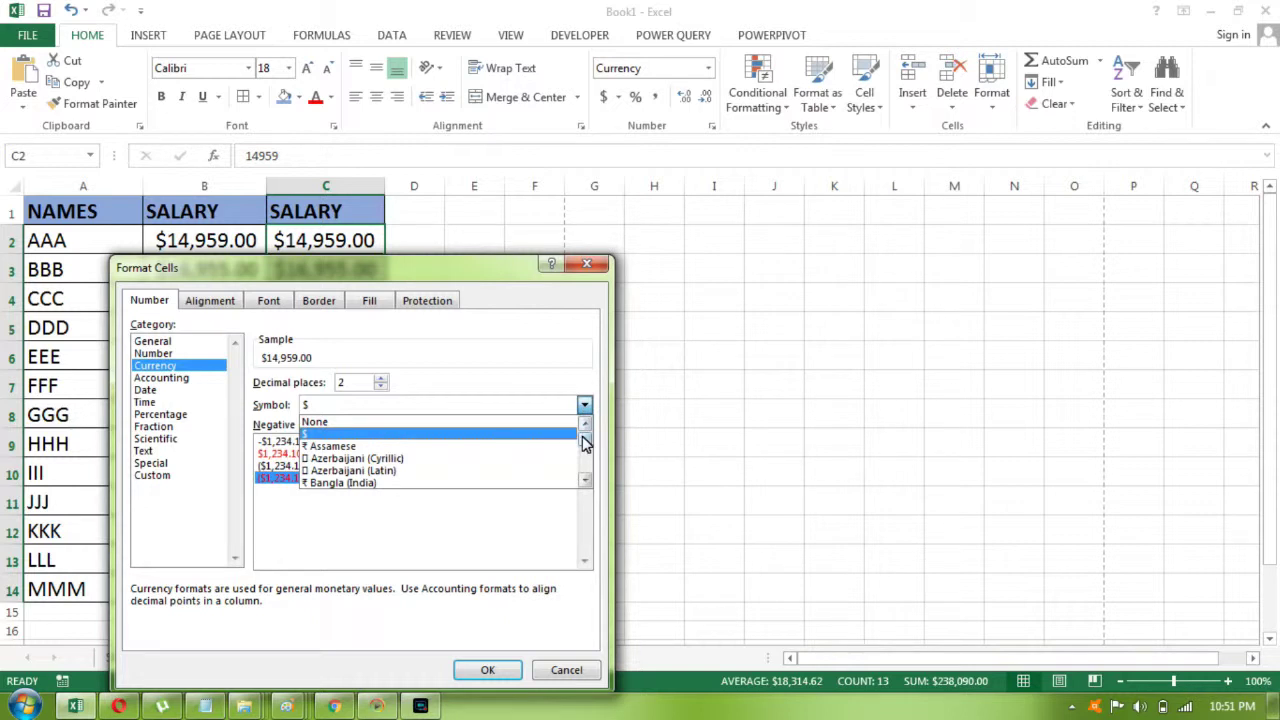
pyautogui.click(585, 479)
pyautogui.click(585, 479)
pyautogui.click(585, 479)
pyautogui.click(585, 479)
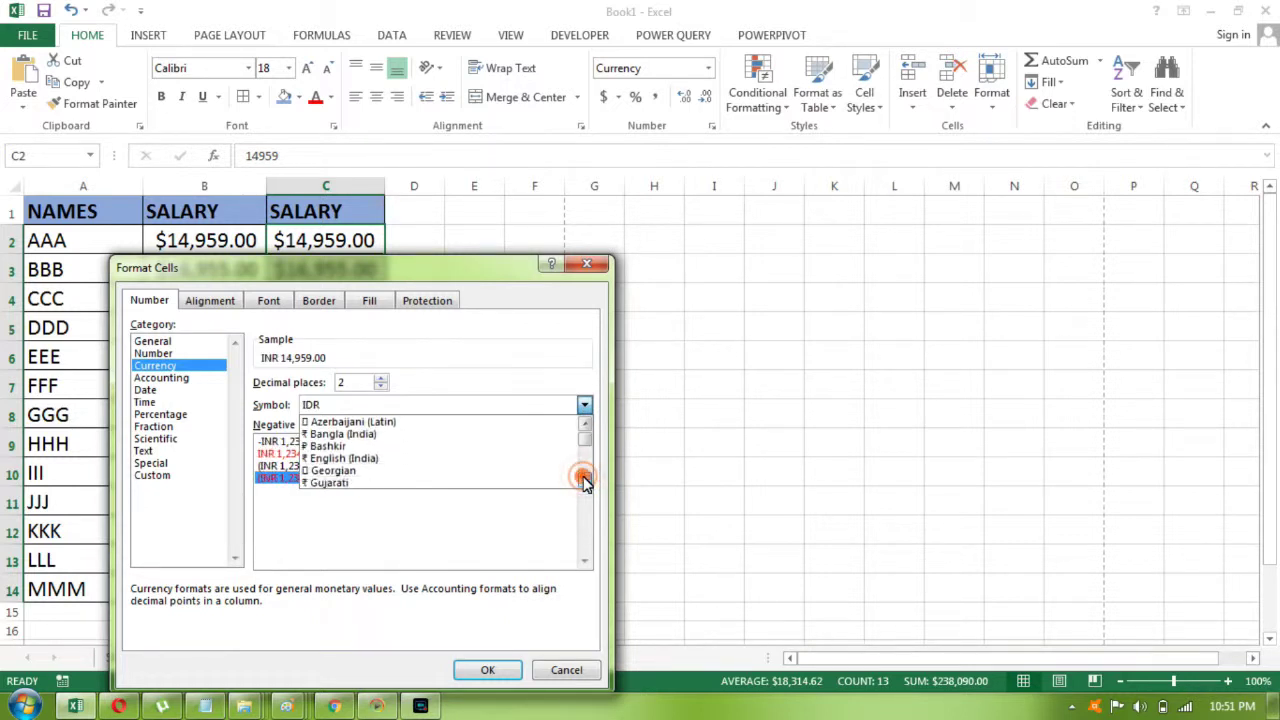
pyautogui.click(352, 468)
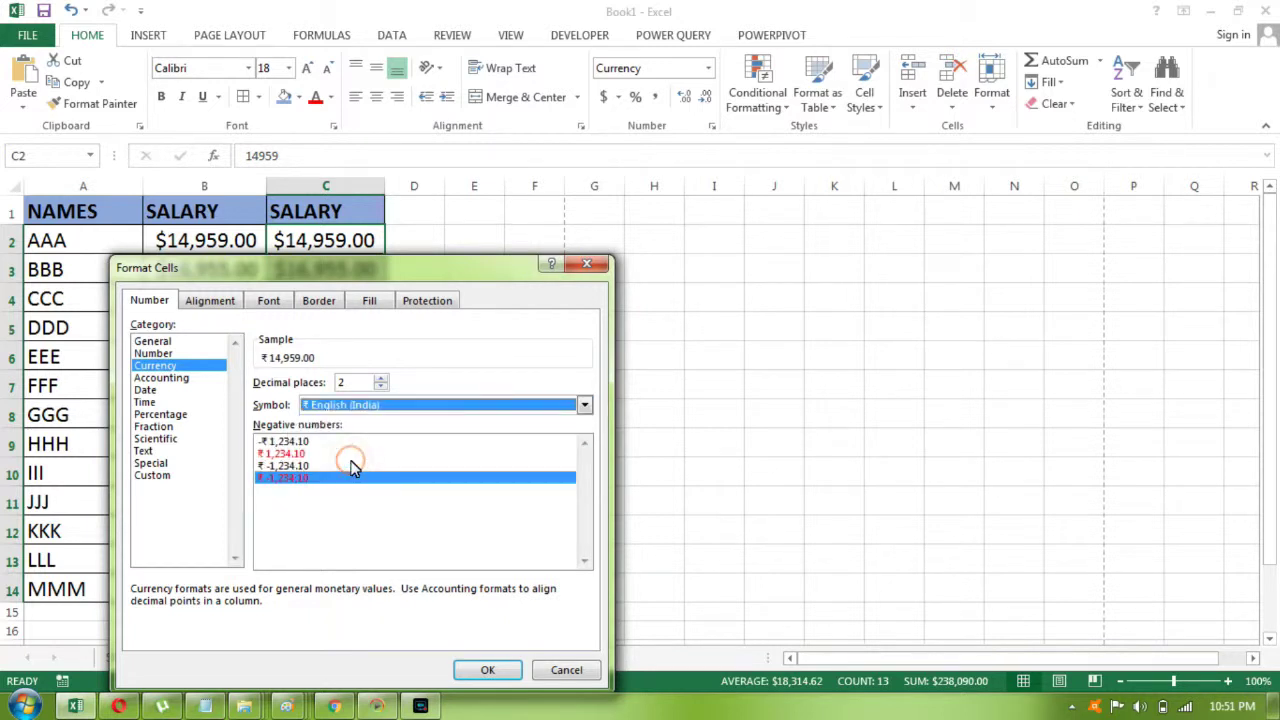
pyautogui.click(310, 456)
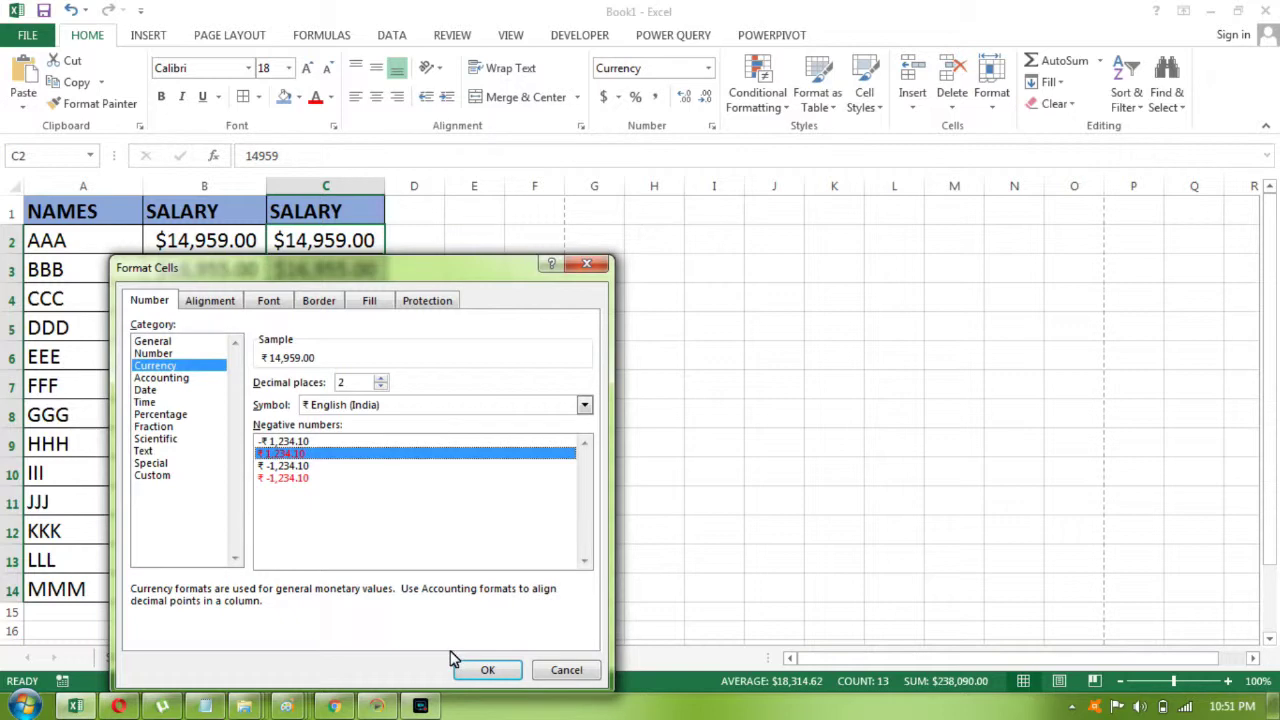
pyautogui.click(299, 442)
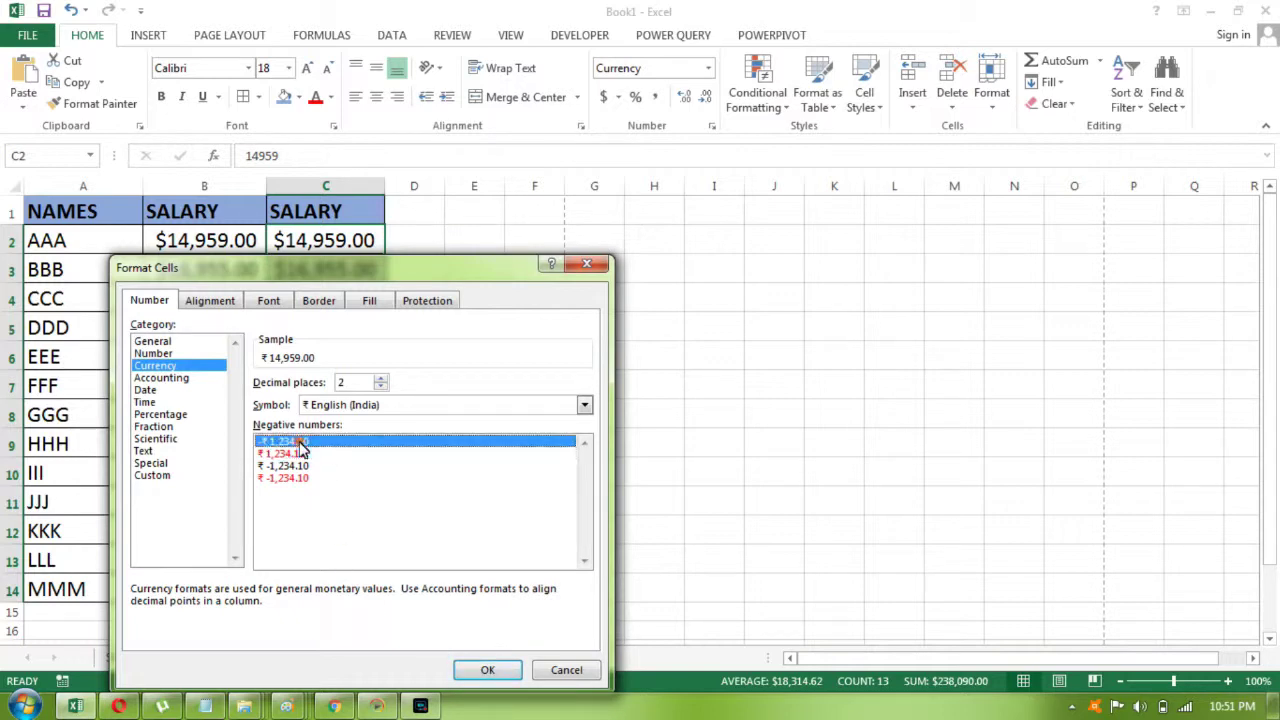
pyautogui.click(486, 672)
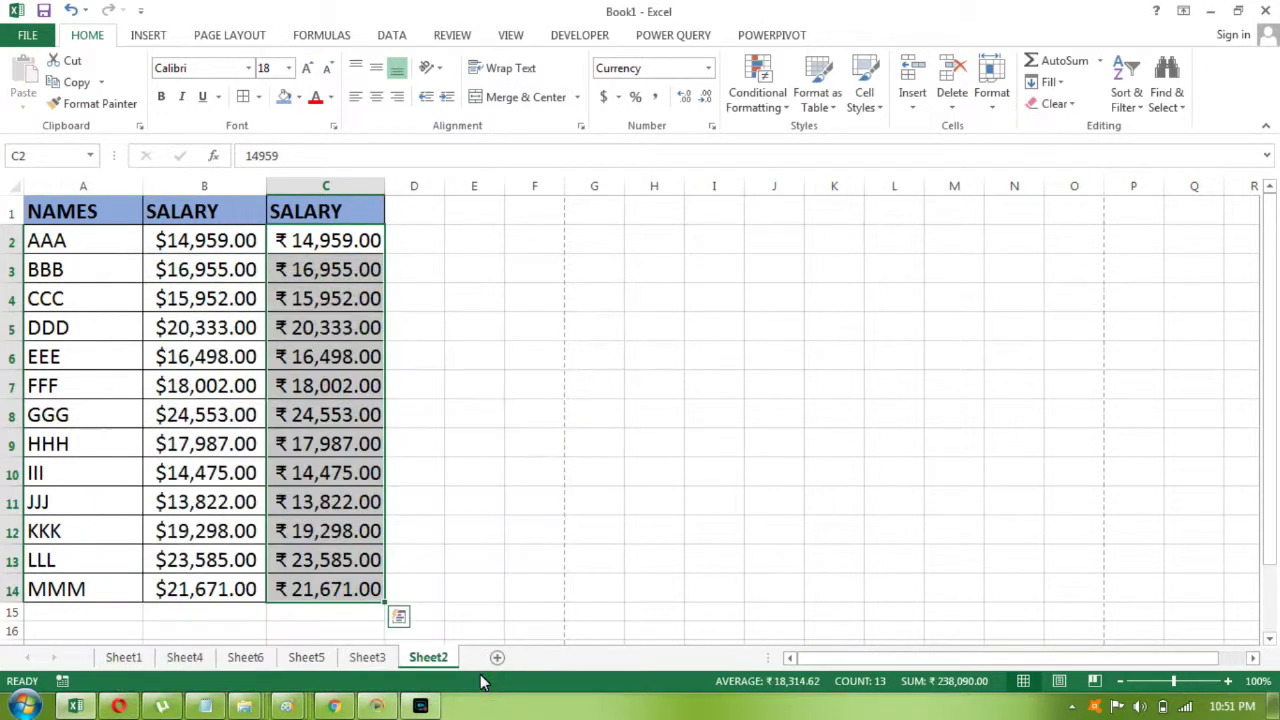
pyautogui.click(322, 538)
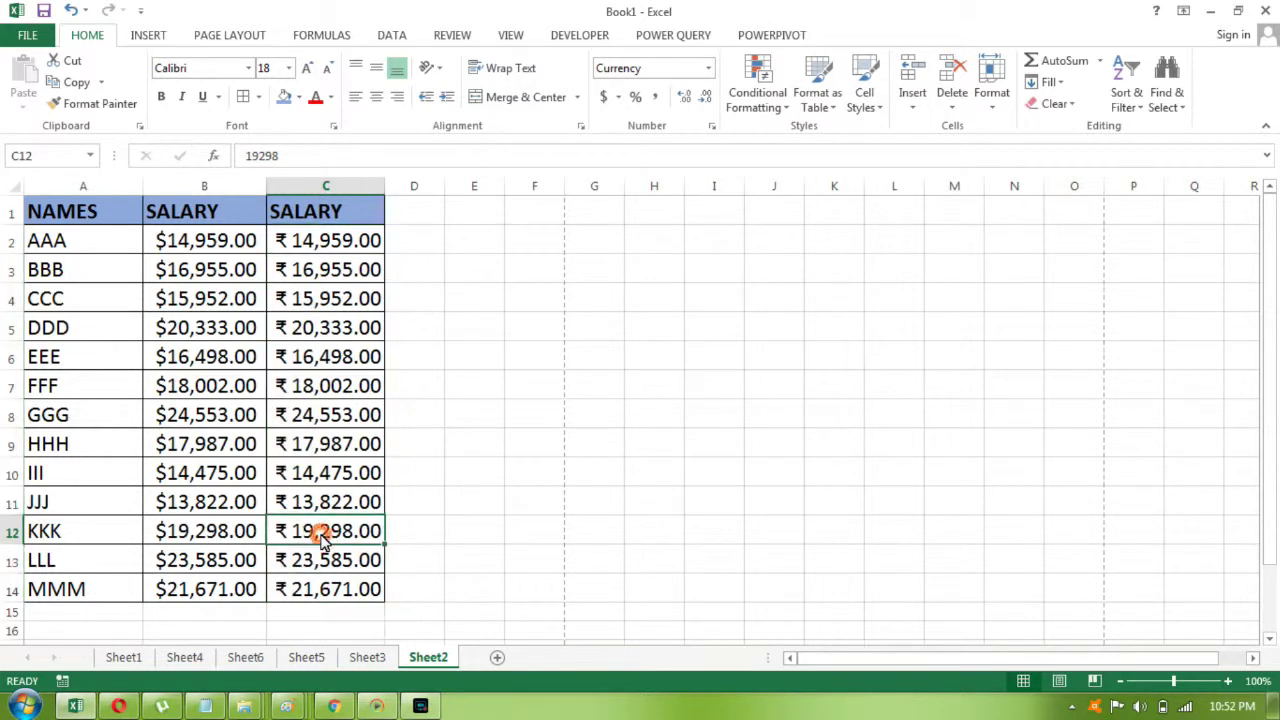
pyautogui.hotkey('ctrl', 'Up')
# Review columns B and C, then select the header row A1 to D1 (SALARY, Package, %)
pyautogui.press('Down')
pyautogui.hotkey('ctrl', 'shift', 'Down')
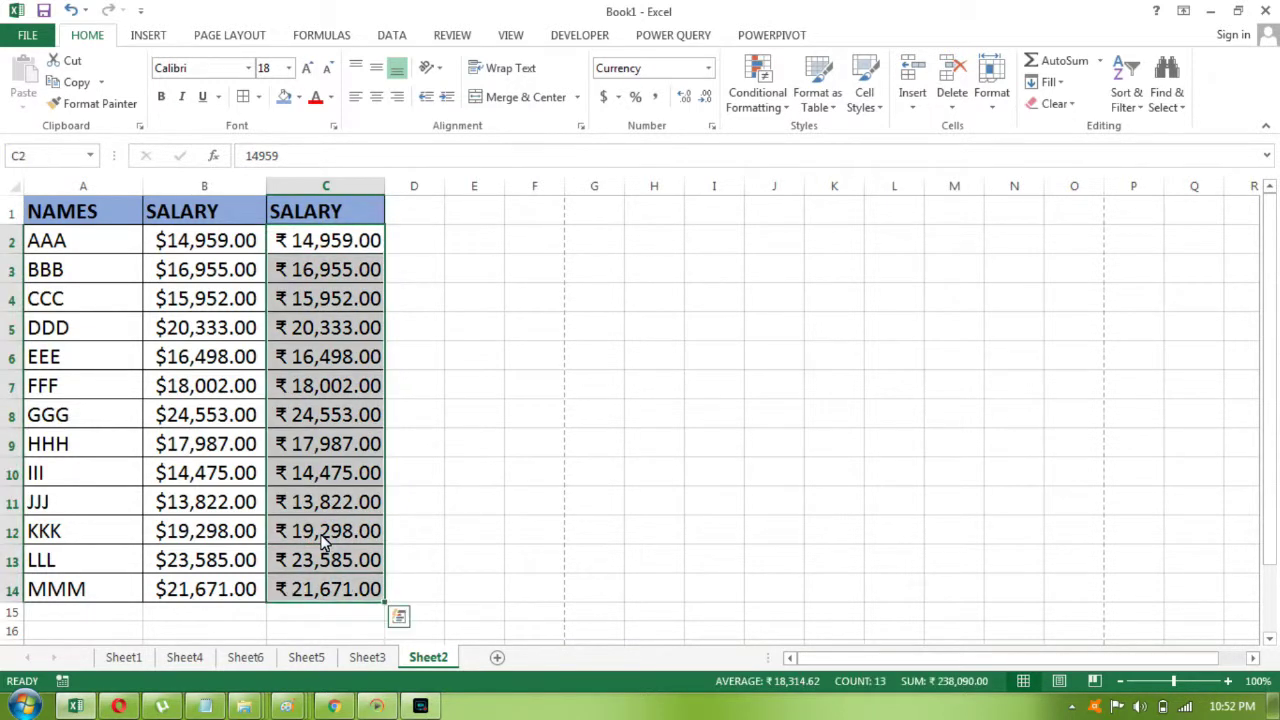
pyautogui.press('Up')
pyautogui.press('Left')
pyautogui.press('Down')
pyautogui.press('Down')
pyautogui.hotkey('ctrl', 'Down')
pyautogui.hotkey('ctrl', 'Up')
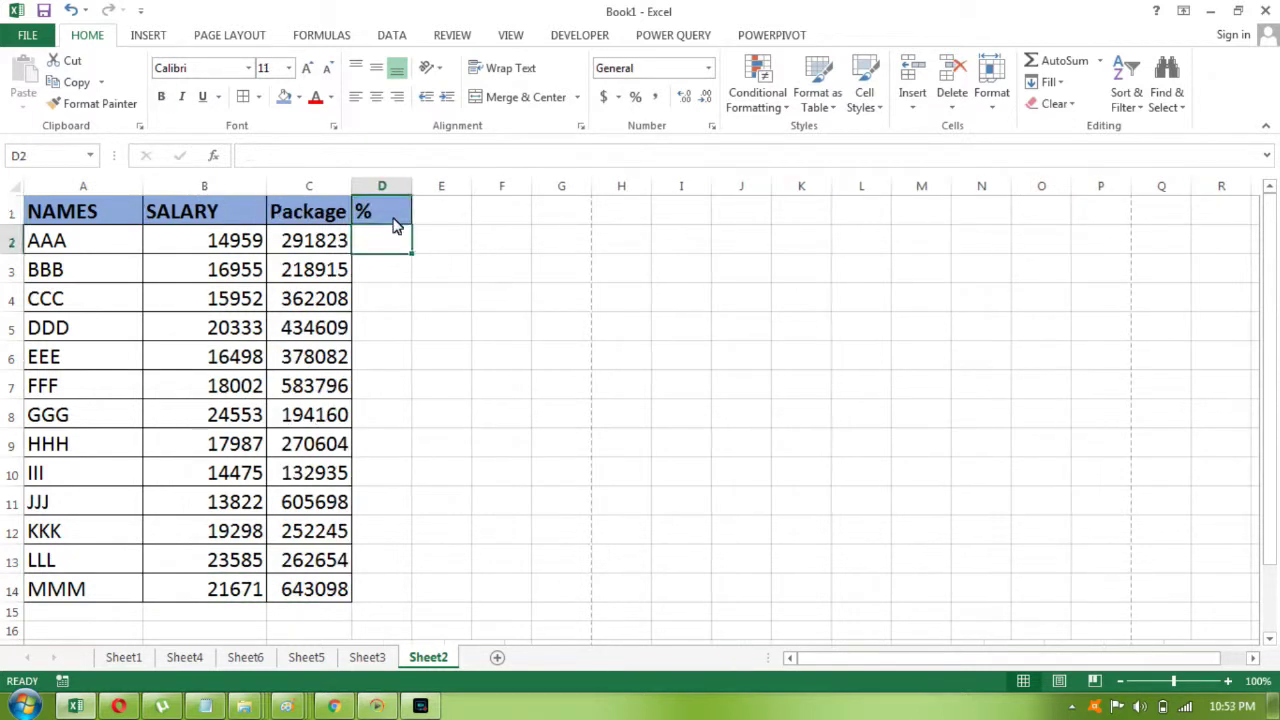
pyautogui.press('Left')
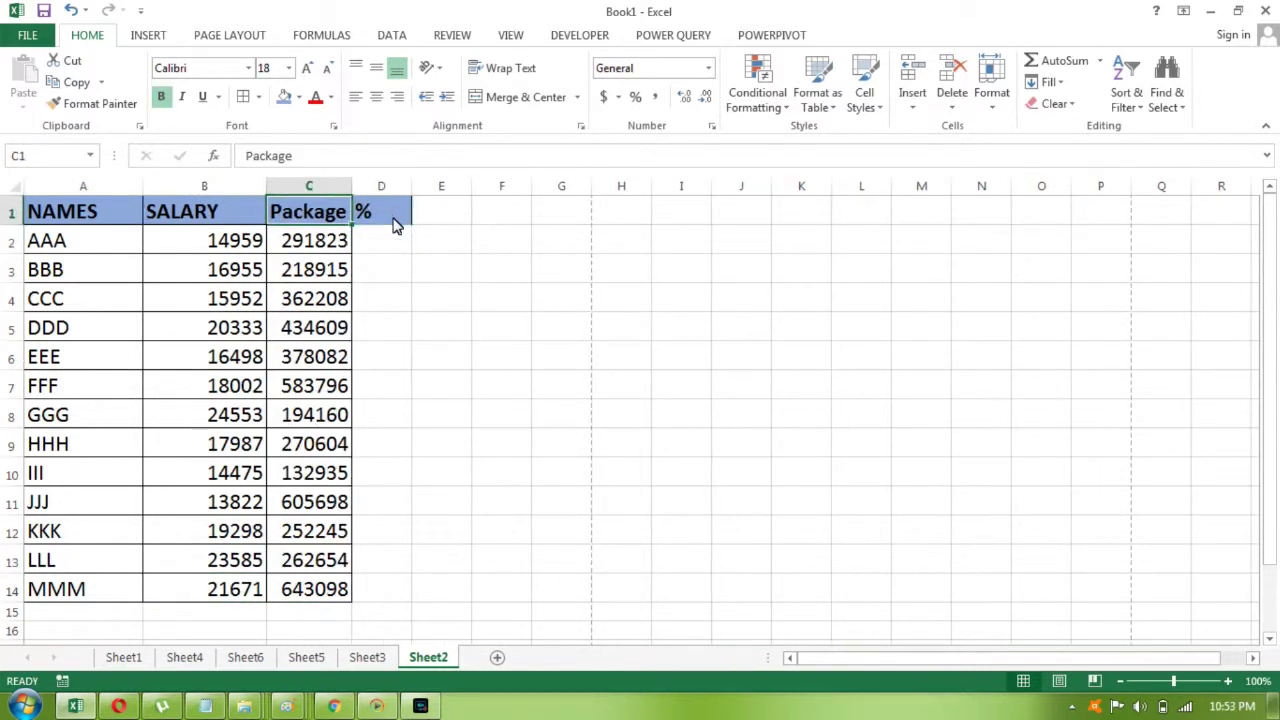
pyautogui.hotkey('ctrl', 'Left')
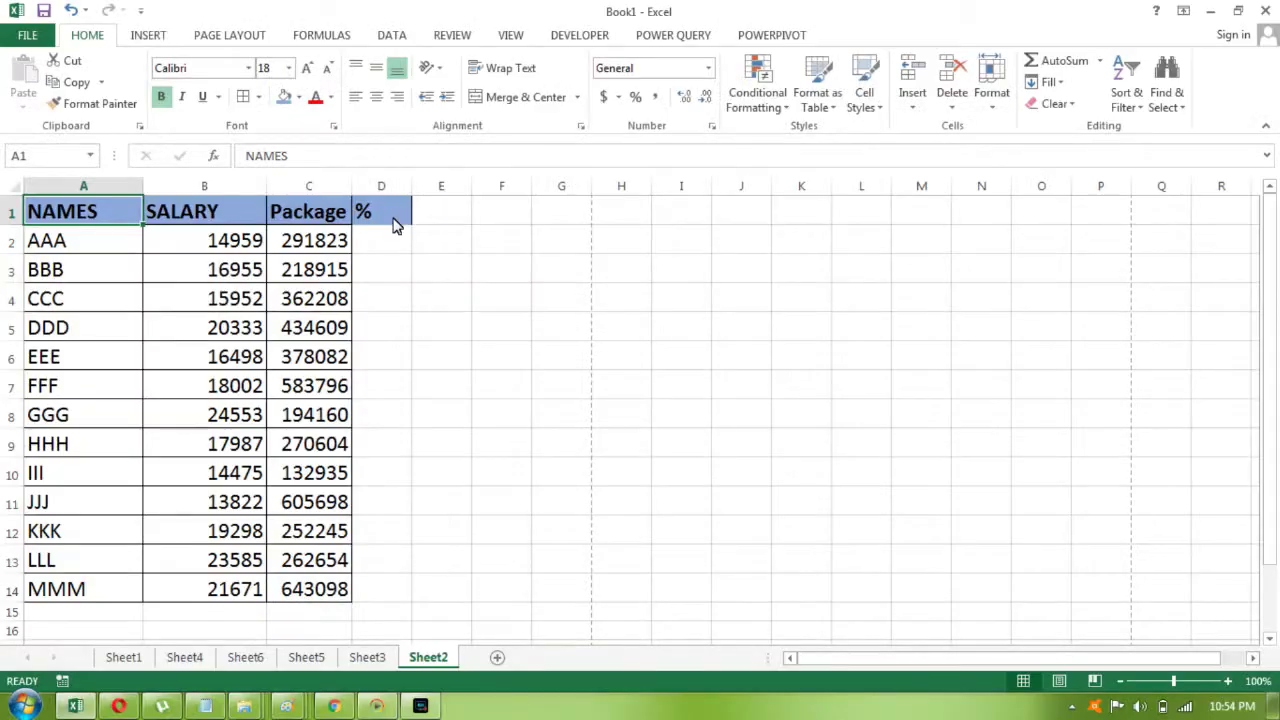
# Enter the formula =B2/C2*100 in D2 under the % heading
pyautogui.press('Tab')
pyautogui.press('Tab')
pyautogui.click(395, 225)
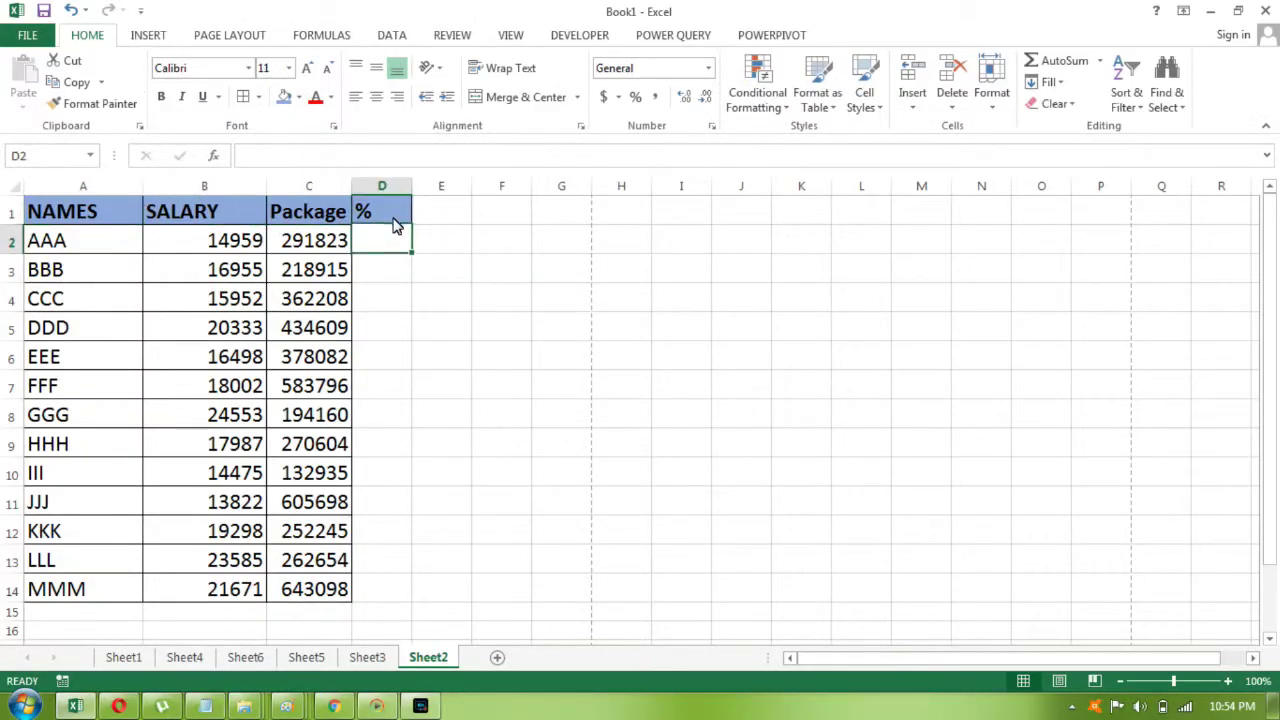
pyautogui.write('=')
pyautogui.press('Left')
pyautogui.press('Left')
pyautogui.write('/')
pyautogui.press('Right')
pyautogui.press('Left')
pyautogui.press('Left')
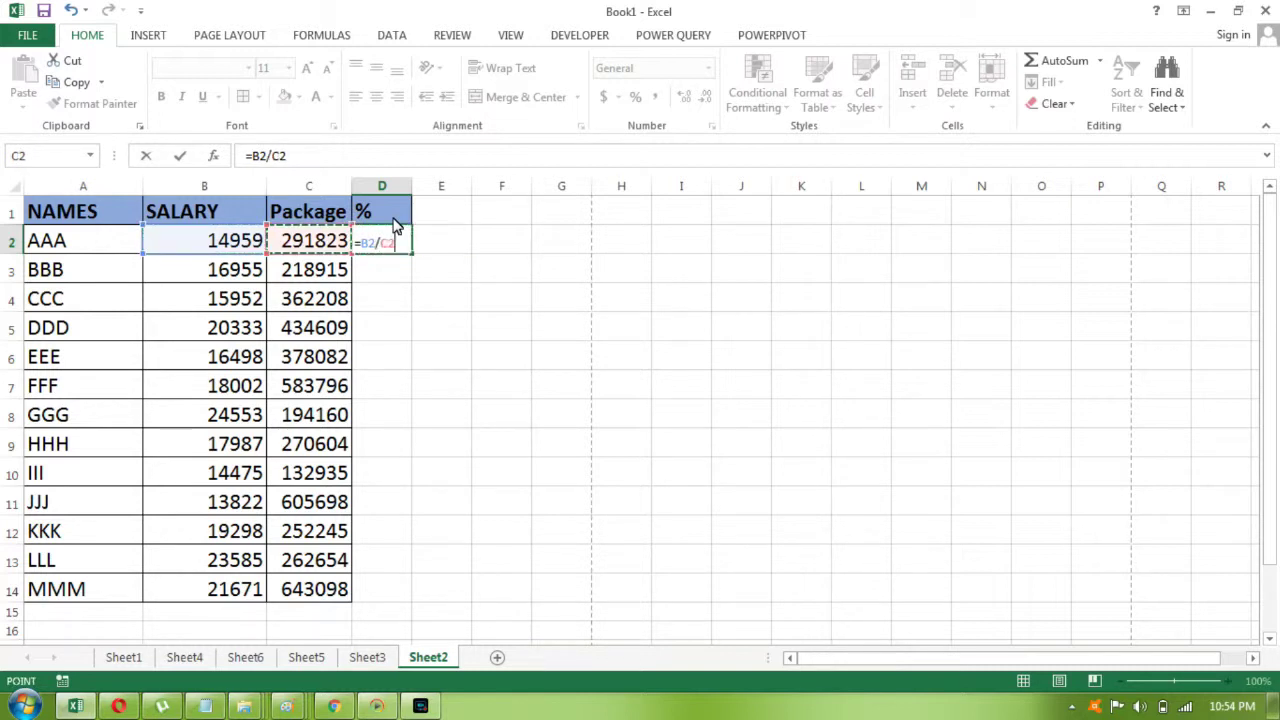
pyautogui.write('*100')
pyautogui.press('Return')
# Copy the D2 percentage formula down the % column through D14
pyautogui.press('Up')
pyautogui.hotkey('ctrl', 'c')
pyautogui.hotkey('ctrl', 'Left')
pyautogui.hotkey('ctrl', 'Down')
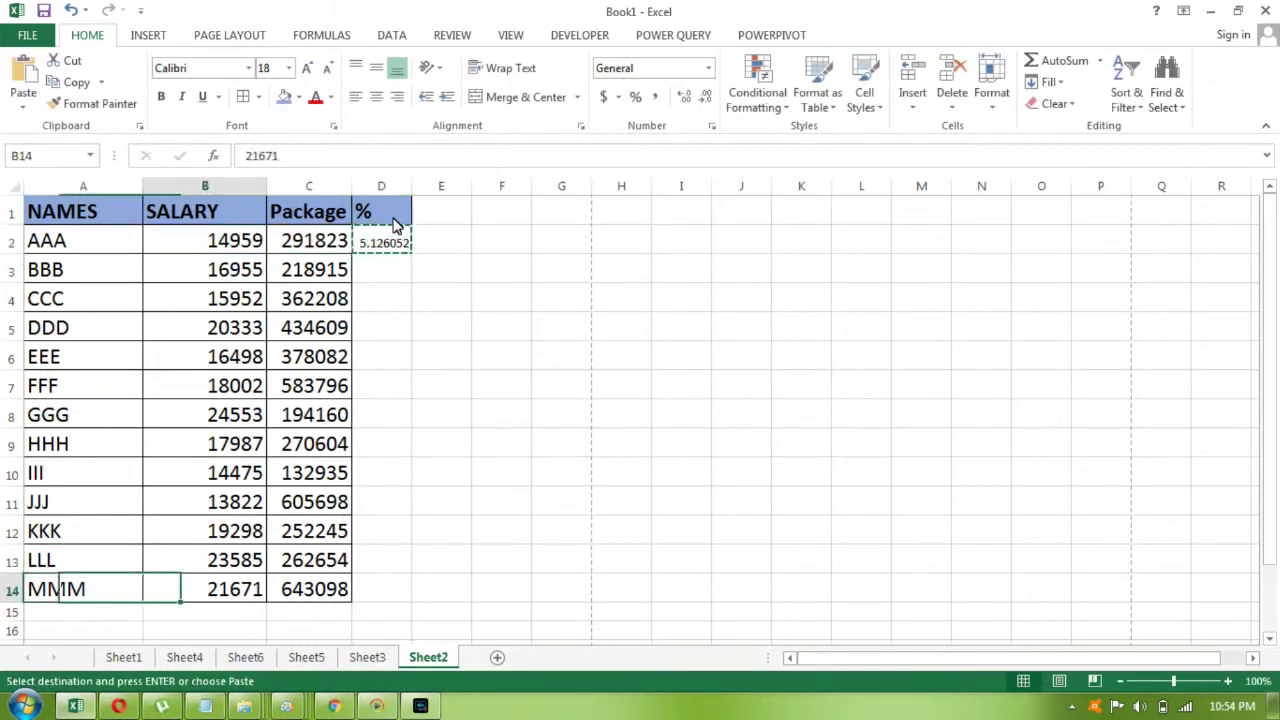
pyautogui.hotkey('ctrl', 'Right')
pyautogui.press('Right')
pyautogui.hotkey('ctrl', 'shift', 'Up')
pyautogui.hotkey('ctrl', 'v')
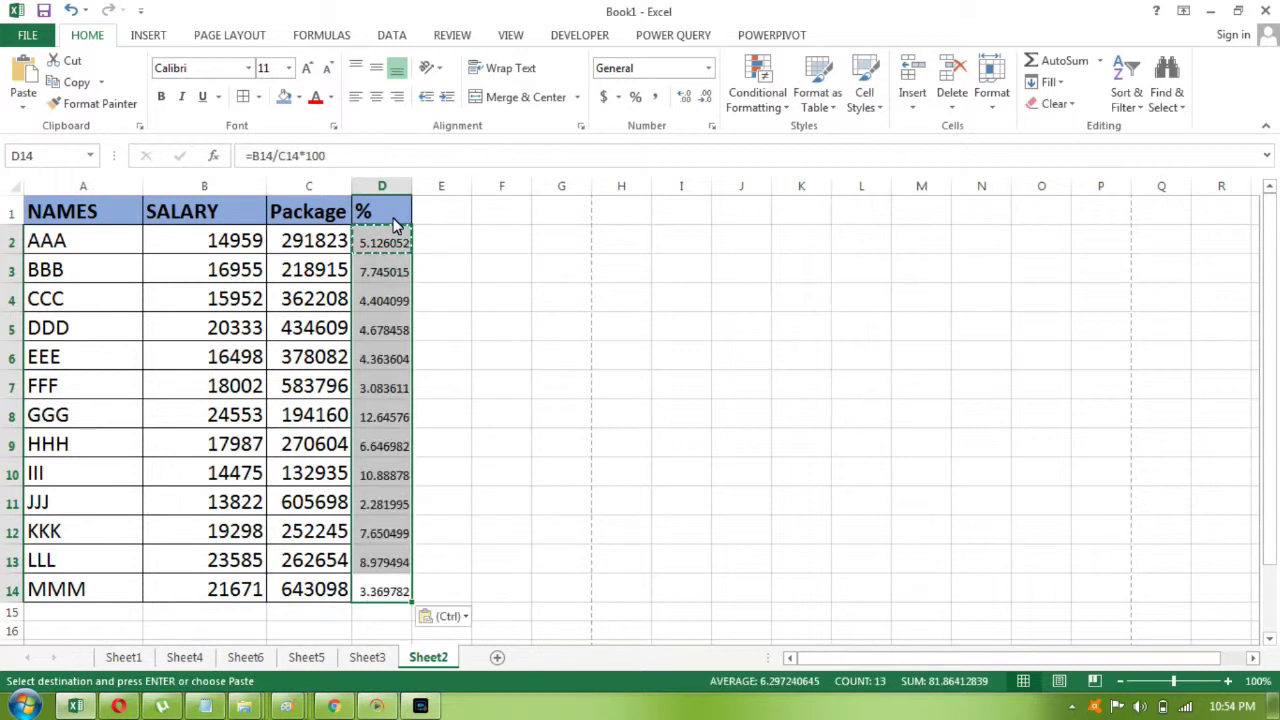
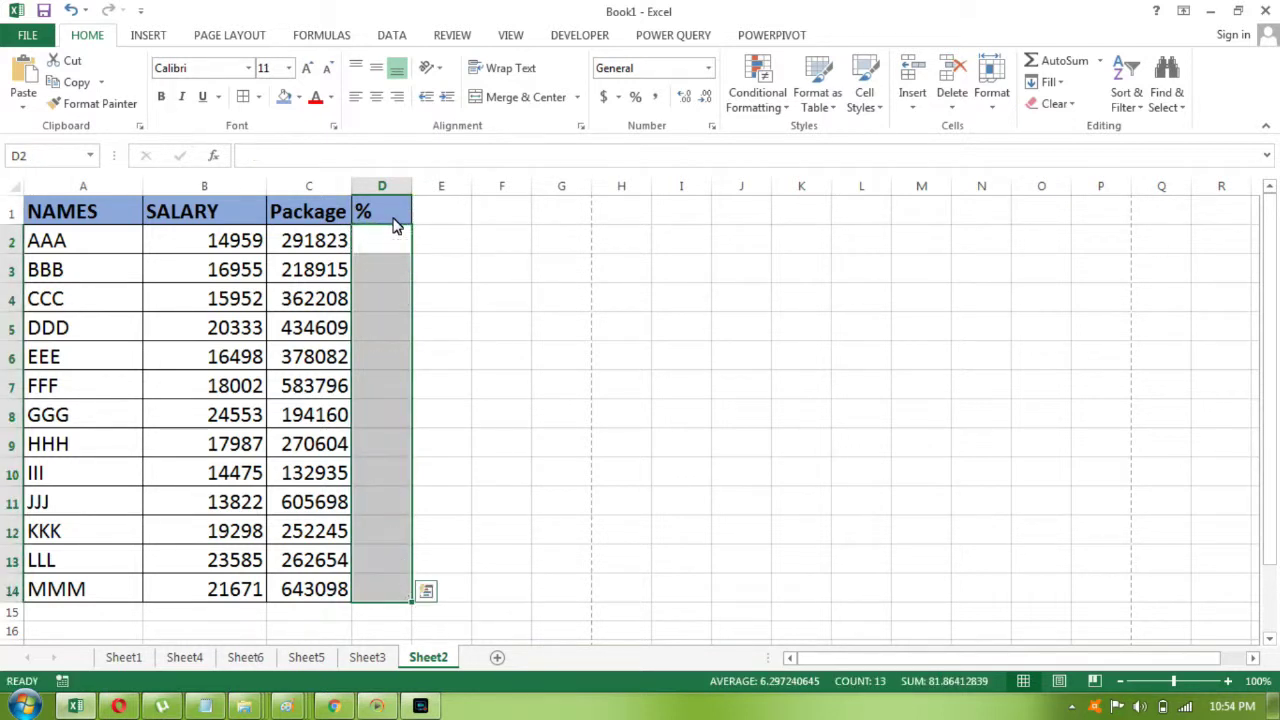
# Clear the old % values and enter =B2/C2 in D2, dividing SALARY by Package
pyautogui.click(393, 222)
pyautogui.press('Down')
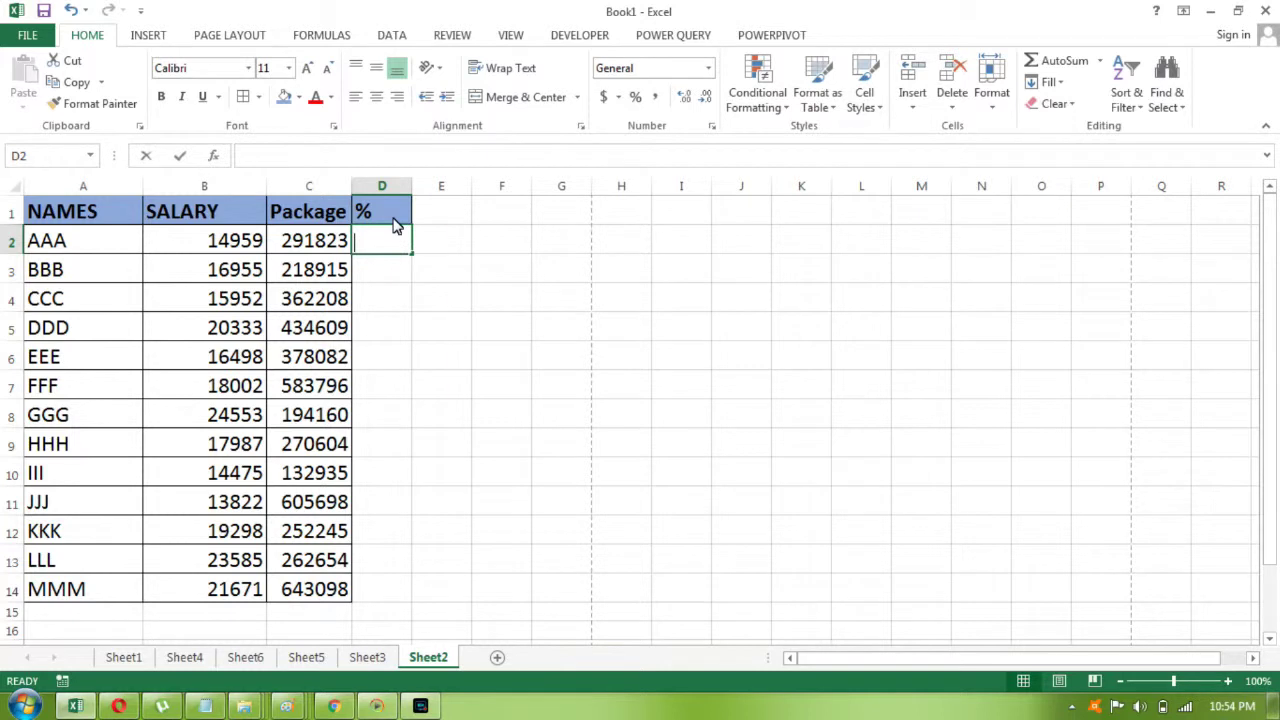
pyautogui.write('=')
pyautogui.press('Left')
pyautogui.press('Left')
pyautogui.write('/')
pyautogui.press('Right')
pyautogui.press('Left')
# Copy the D2 formula down to D14 and format the % column as percentages
pyautogui.press('Left')
pyautogui.hotkey('ctrl', 'Return')
pyautogui.press('Return')
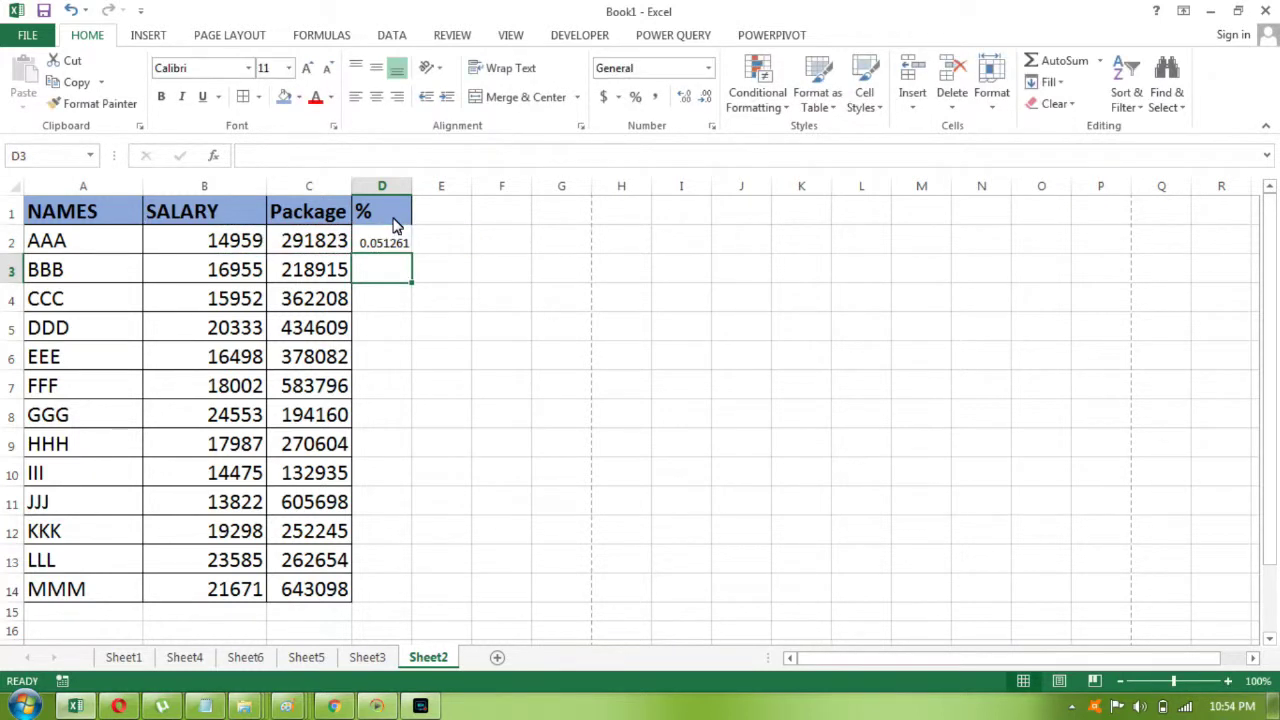
pyautogui.press('Up')
pyautogui.hotkey('ctrl', 'c')
pyautogui.hotkey('ctrl', 'Left')
pyautogui.hotkey('ctrl', 'Down')
pyautogui.press('Right')
pyautogui.press('Right')
pyautogui.press('Right')
pyautogui.press('Right')
pyautogui.press('Left')
pyautogui.hotkey('ctrl', 'shift', 'Up')
pyautogui.hotkey('ctrl', 'v')
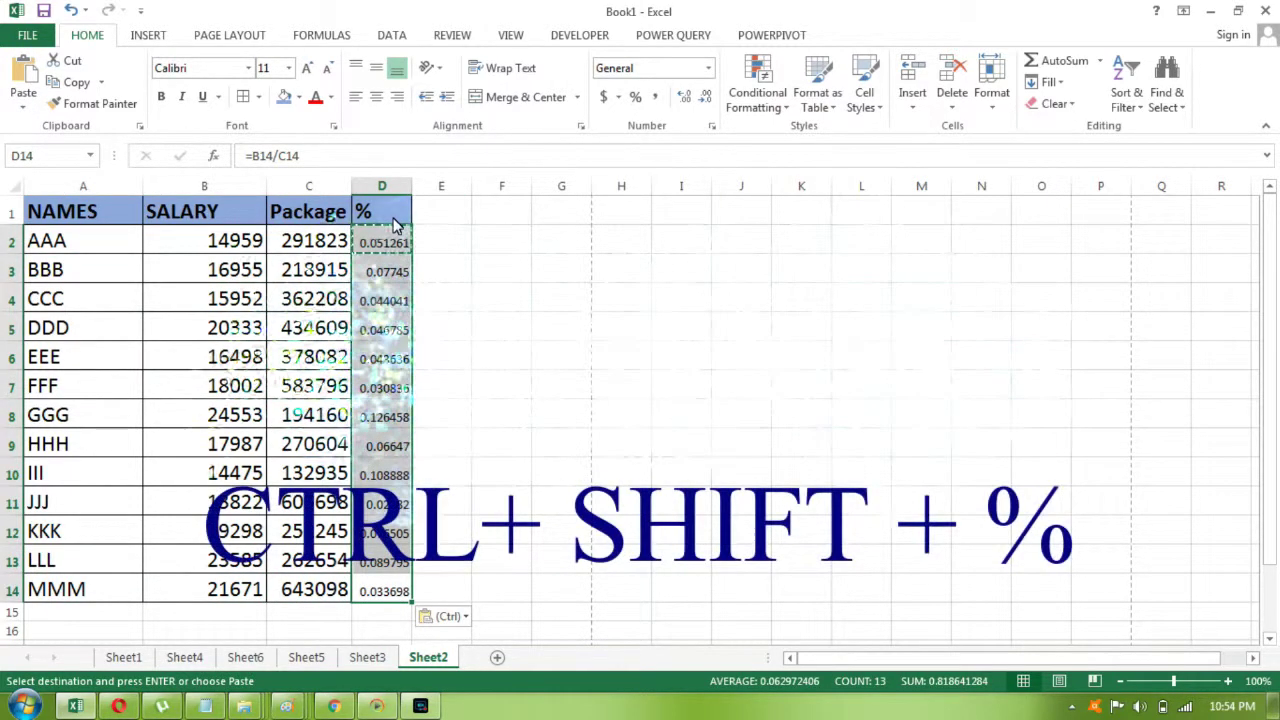
pyautogui.hotkey('ctrl', 'shift', '5')
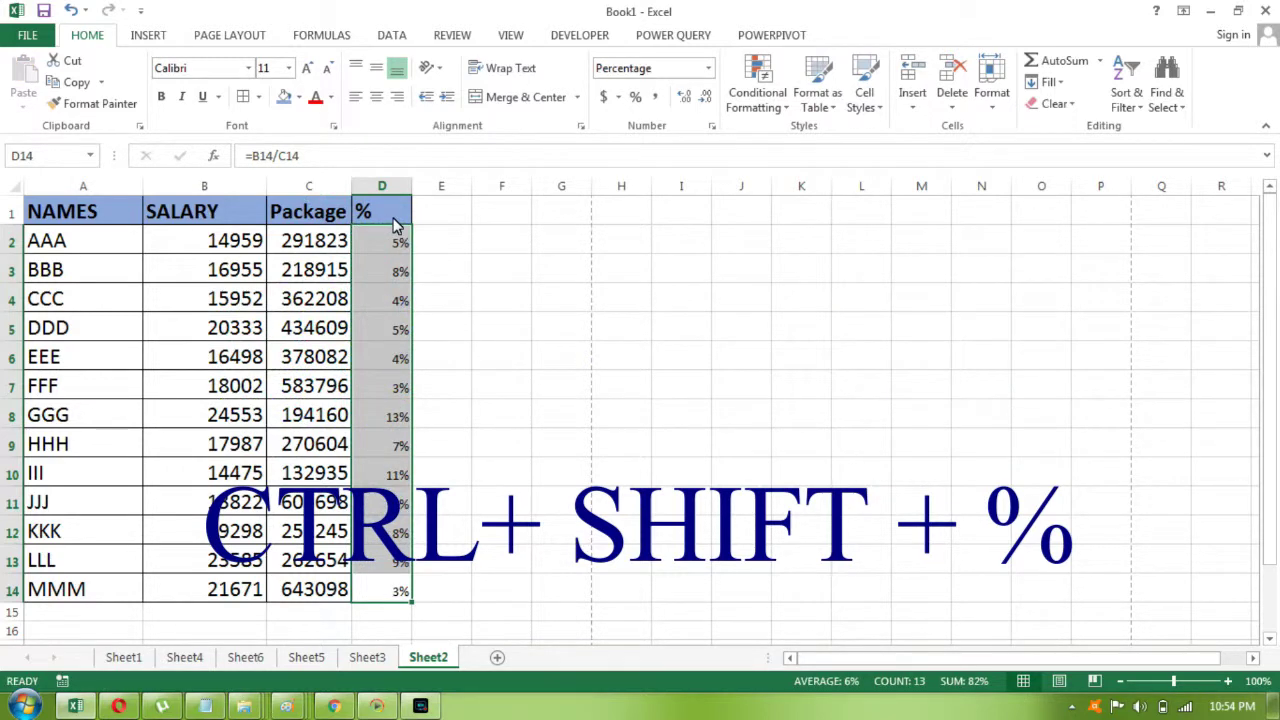
# Select the whole table from NAMES, then move to row 15 under SALARY
pyautogui.hotkey('ctrl', 'Home')
pyautogui.press('Right')
pyautogui.press('Left')
pyautogui.hotkey('ctrl', 'shift', 'Right')
pyautogui.hotkey('ctrl', 'shift', 'Down')
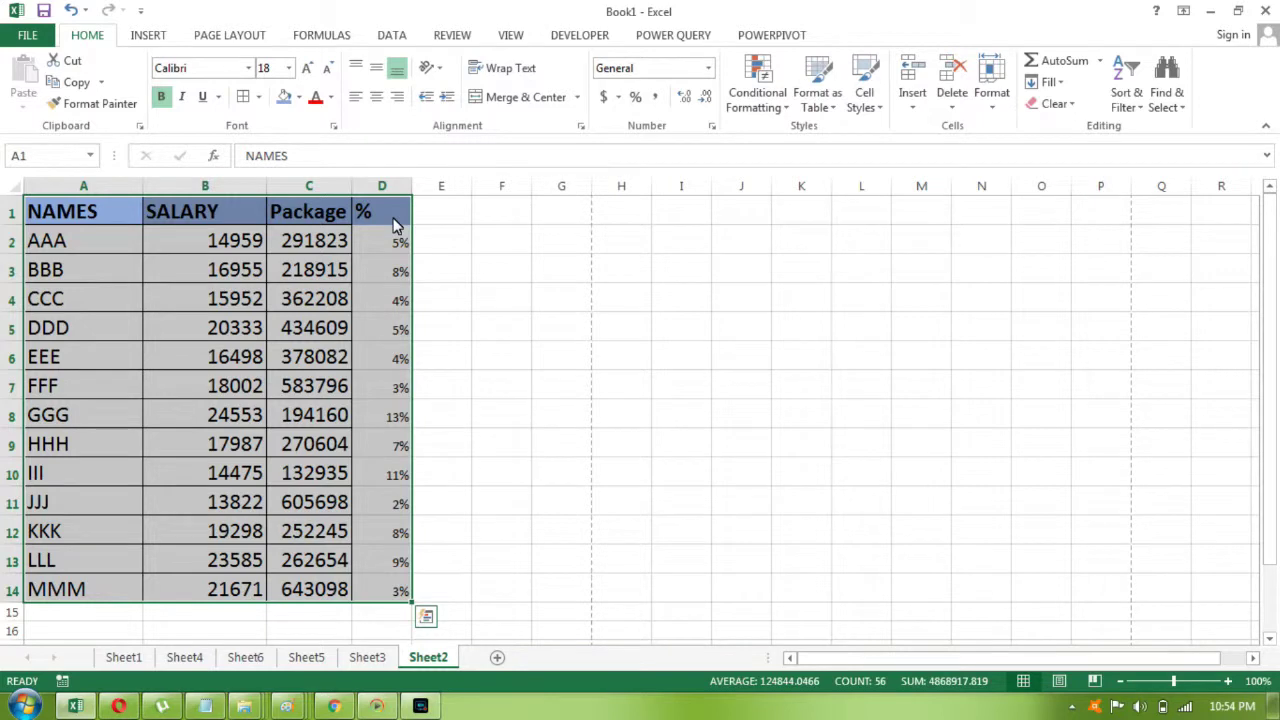
pyautogui.hotkey('ctrl', 'Home')
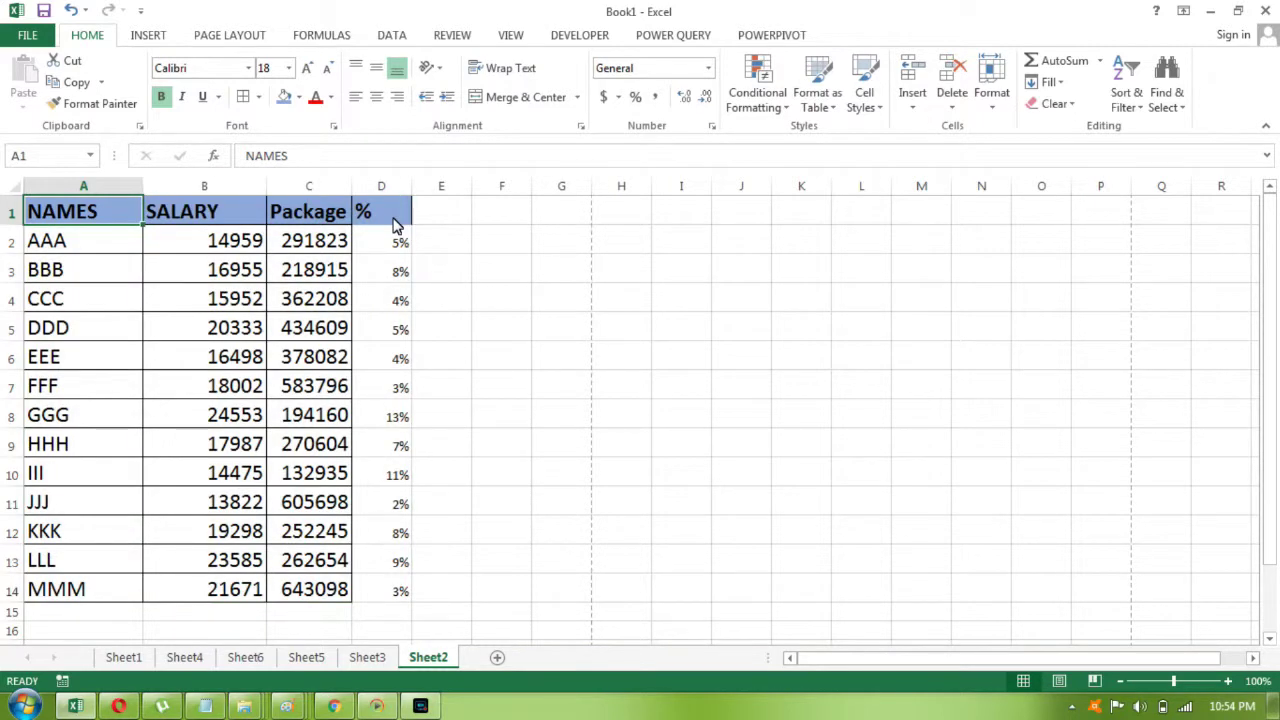
pyautogui.press('Down')
pyautogui.hotkey('ctrl', 'Down')
pyautogui.press('Down')
pyautogui.press('Right')
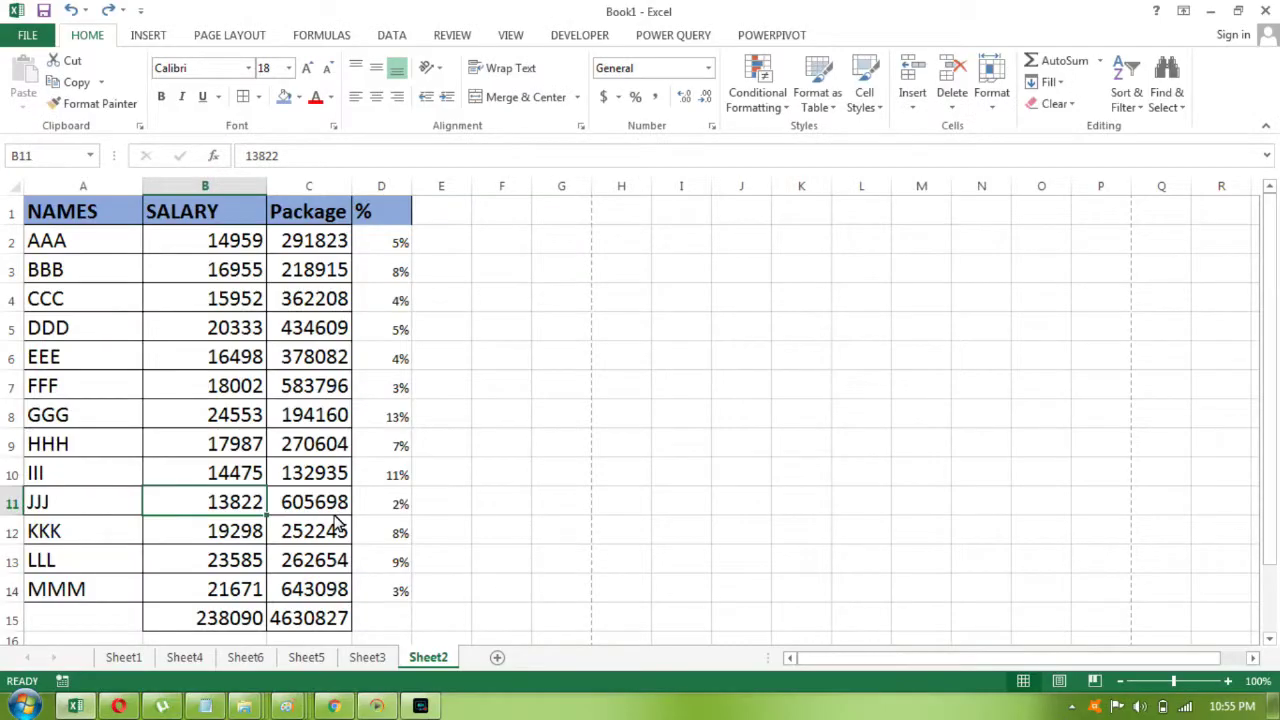
pyautogui.press('Up')
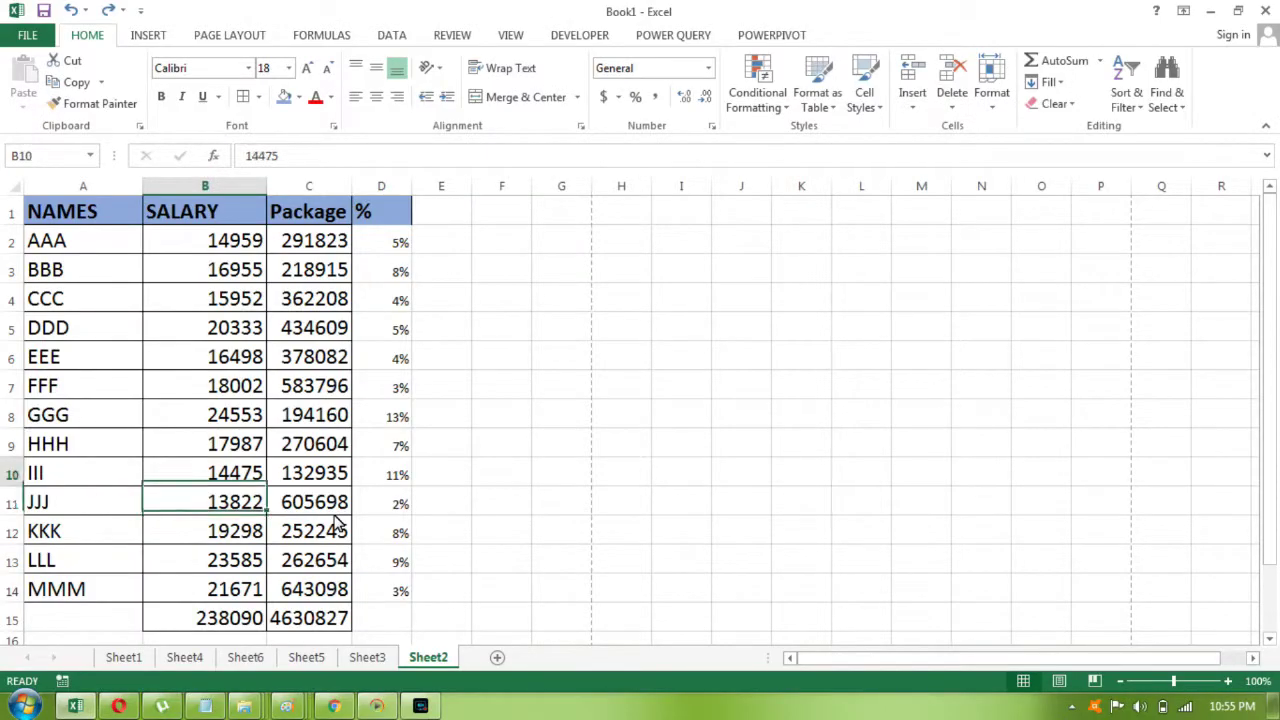
# Check the % formulas, then label A15 below MMM as 'Total'
pyautogui.press('Up')
pyautogui.press('Left')
pyautogui.press('Up')
pyautogui.press('Up')
pyautogui.press('Up')
pyautogui.press('Up')
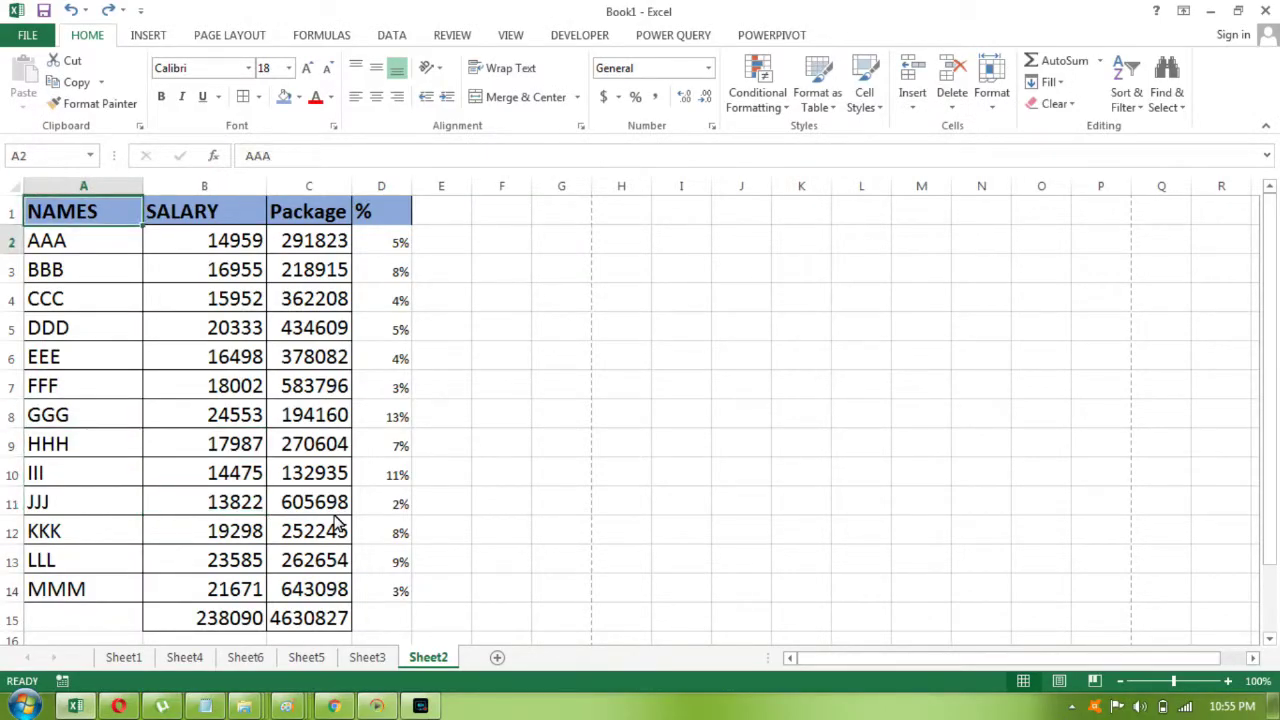
pyautogui.press('Right')
pyautogui.press('Right')
pyautogui.press('Right')
pyautogui.press('Down')
pyautogui.press('Down')
pyautogui.press('Down')
pyautogui.press('Down')
pyautogui.press('Down')
pyautogui.press('Down')
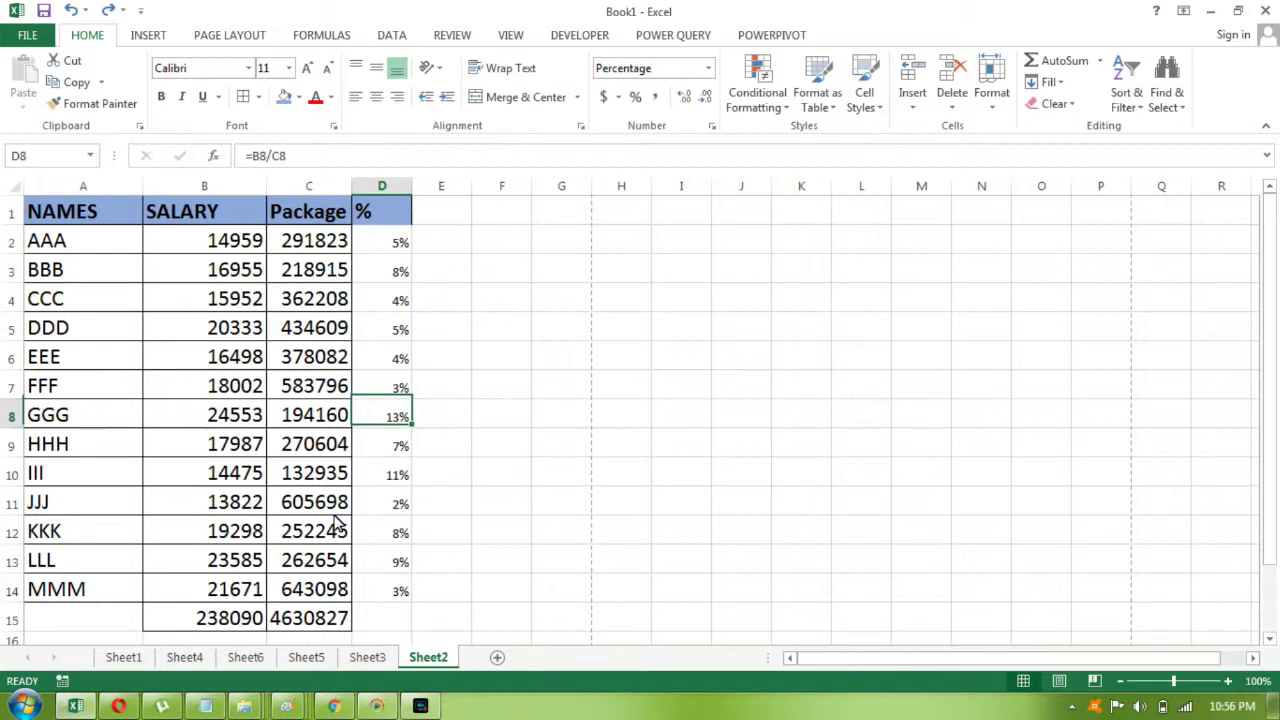
pyautogui.press('Up')
pyautogui.hotkey('ctrl', 'Up')
pyautogui.hotkey('ctrl', 'Left')
pyautogui.hotkey('ctrl', 'Down')
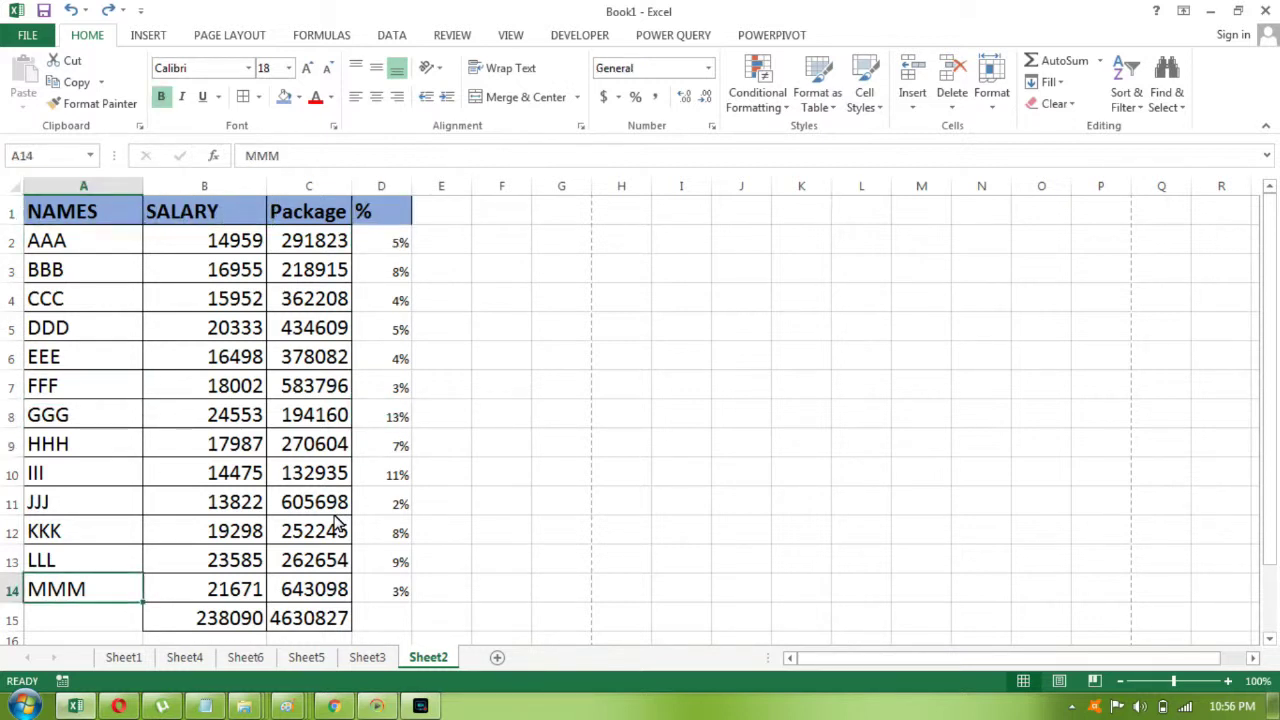
pyautogui.press('Down')
pyautogui.write('Total')
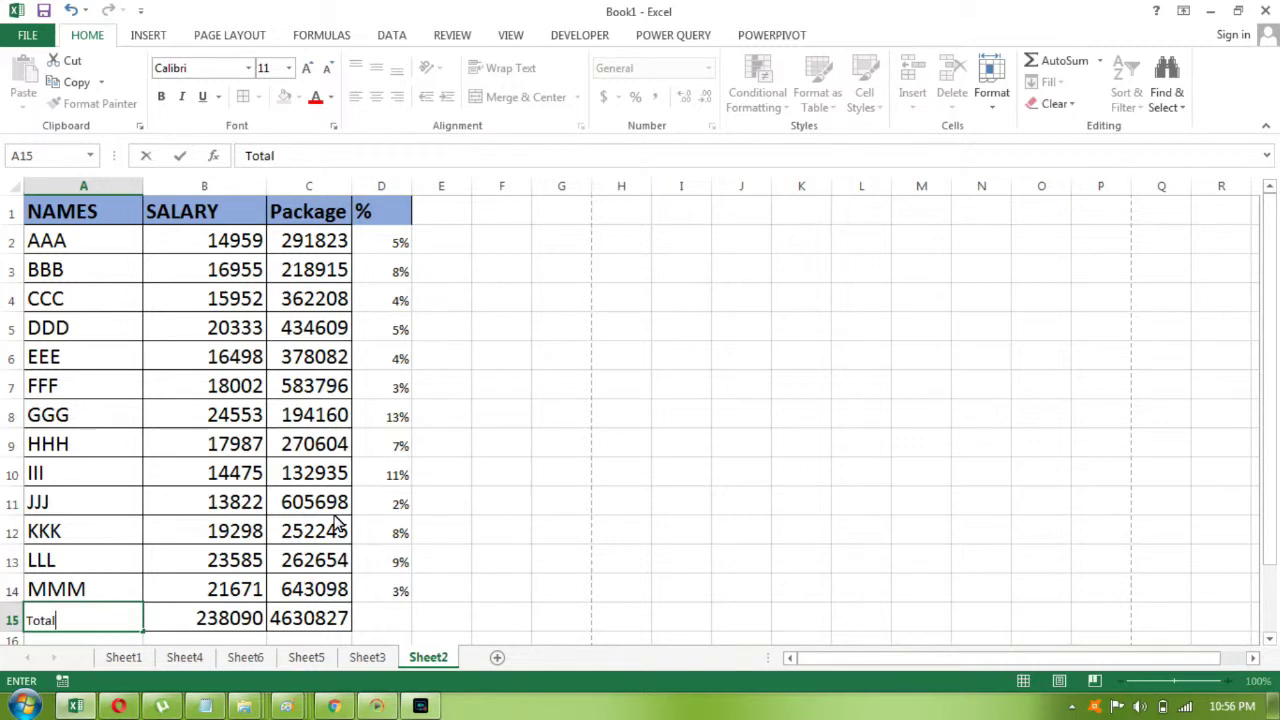
pyautogui.press('Return')
# Review the SALARY column and switch the sheet to show formulas with Ctrl+`
pyautogui.press('Up')
pyautogui.press('Right')
pyautogui.press('Up')
pyautogui.hotkey('ctrl', 'Up')
pyautogui.press('Down')
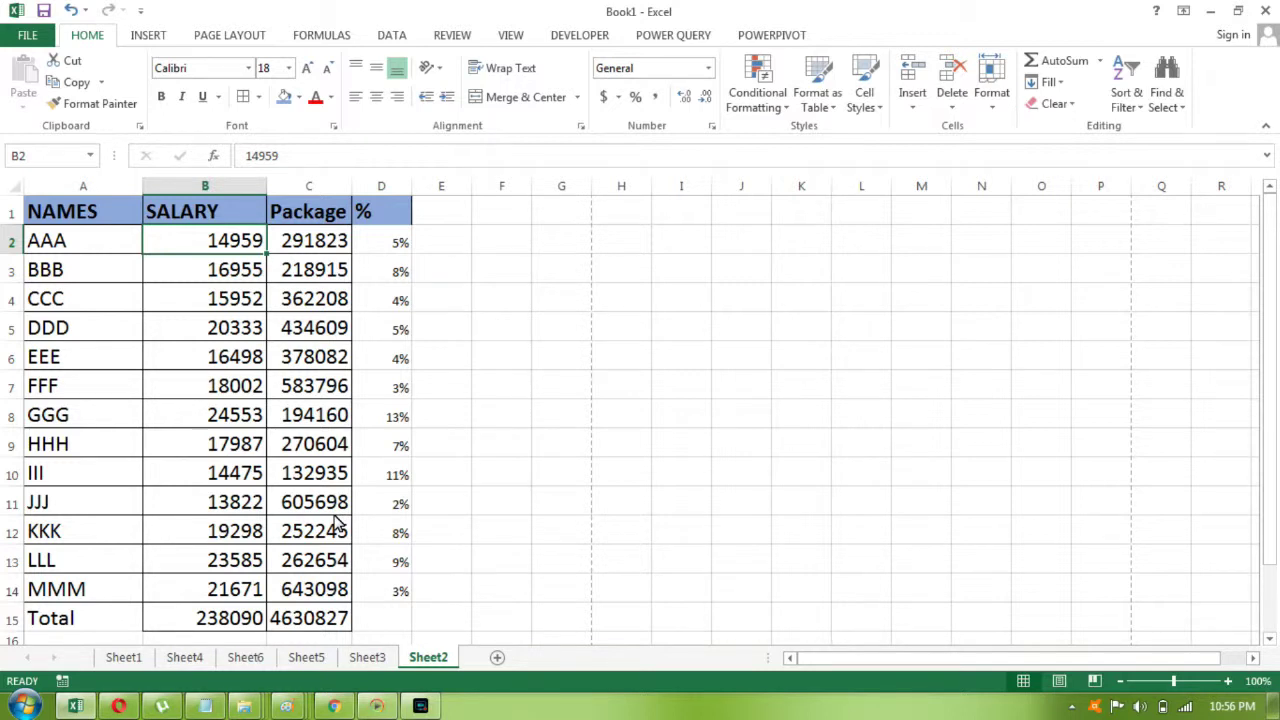
pyautogui.hotkey('ctrl', '`')
pyautogui.press('Right')
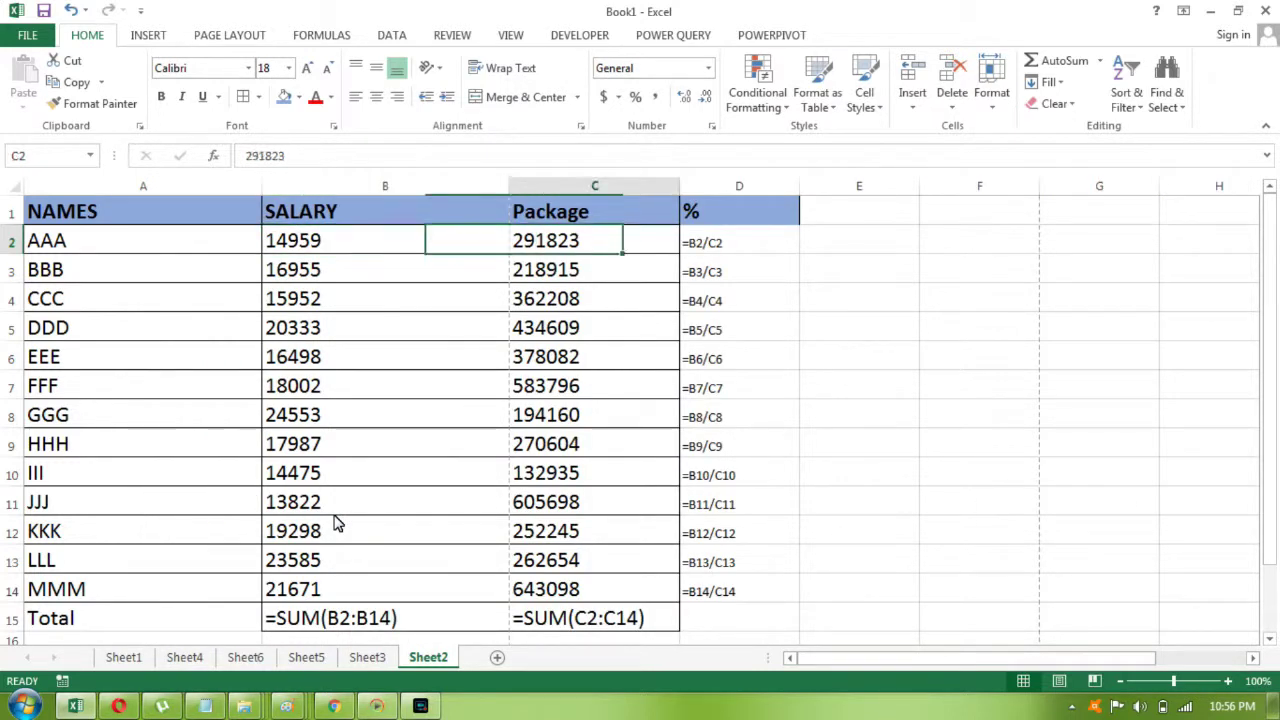
# Check the =B2/C2 through =B14/C14 formulas and the Package total =SUM(C2:C14)
pyautogui.press('Right')
pyautogui.press('Down')
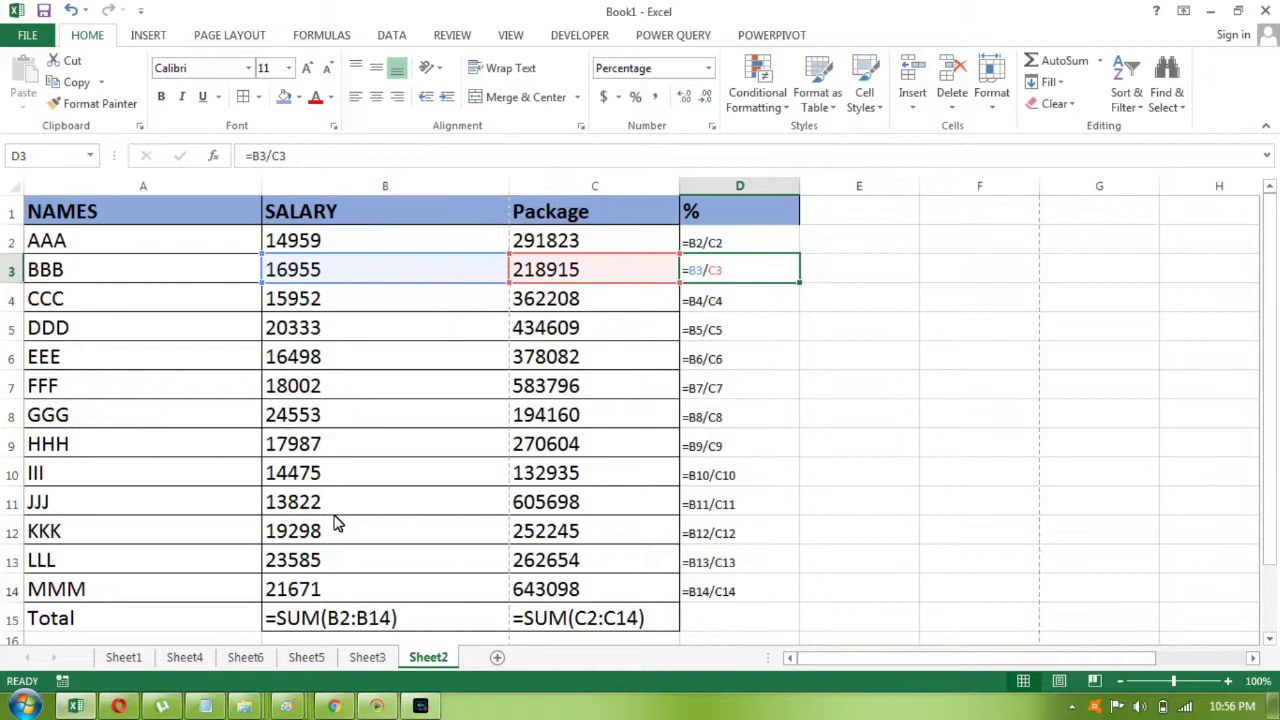
pyautogui.press('Down')
pyautogui.press('Down')
pyautogui.press('Down')
pyautogui.press('Down')
pyautogui.press('Down')
pyautogui.press('Down')
pyautogui.press('Down')
pyautogui.press('Down')
pyautogui.press('Down')
pyautogui.press('Down')
pyautogui.press('Down')
pyautogui.press('Left')
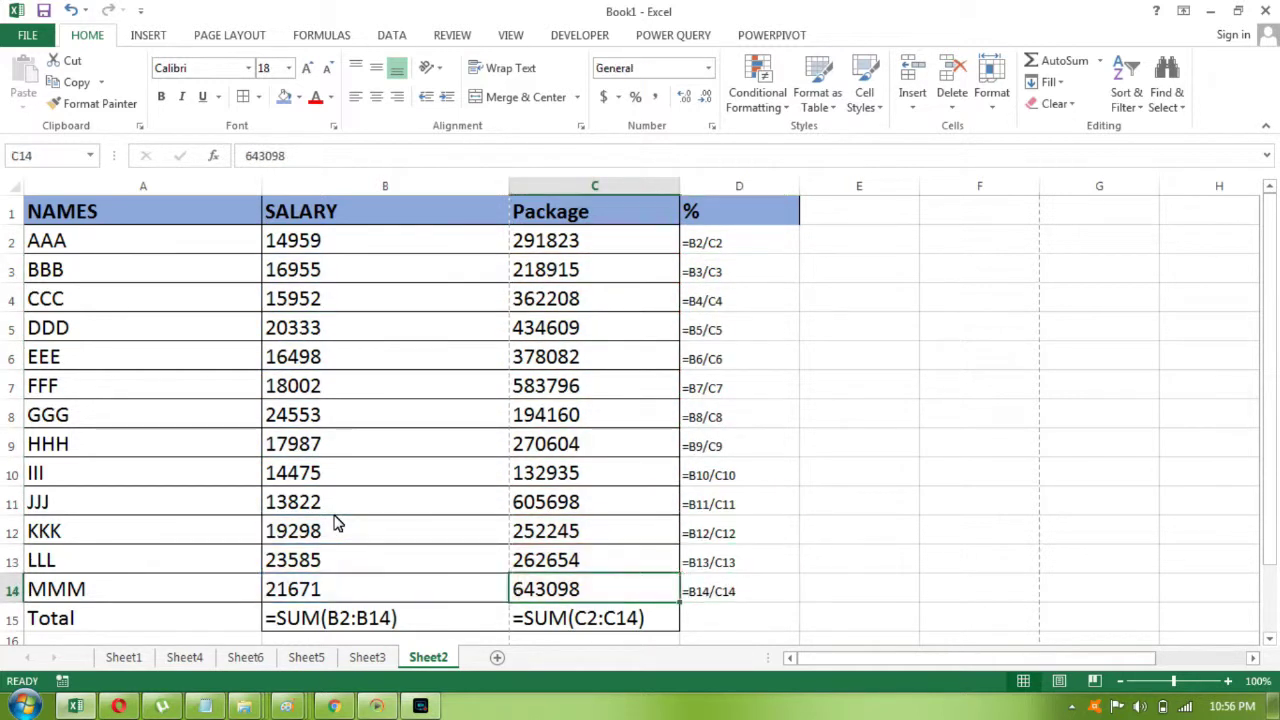
pyautogui.press('Left')
pyautogui.press('Left')
pyautogui.press('Down')
pyautogui.press('Right')
pyautogui.press('Right')
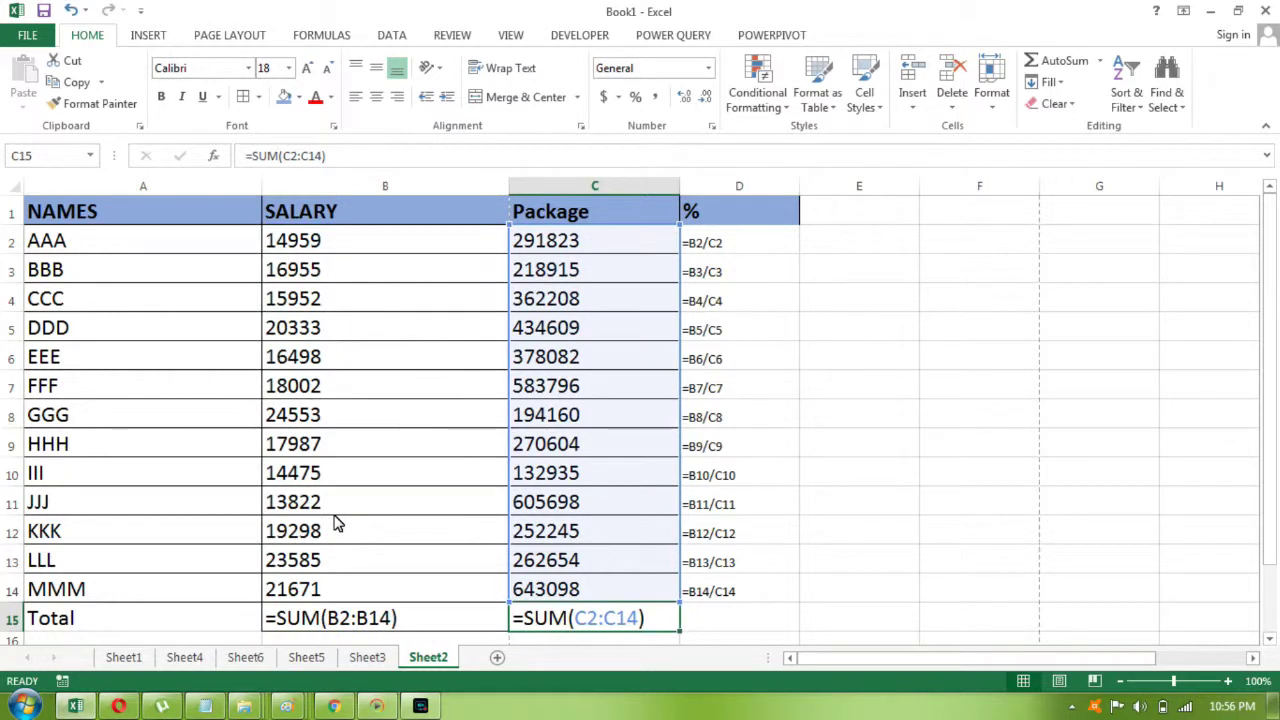
# Inspect the D2 formula's references, then show calculated values again with Ctrl+`
pyautogui.press('Up')
pyautogui.press('Up')
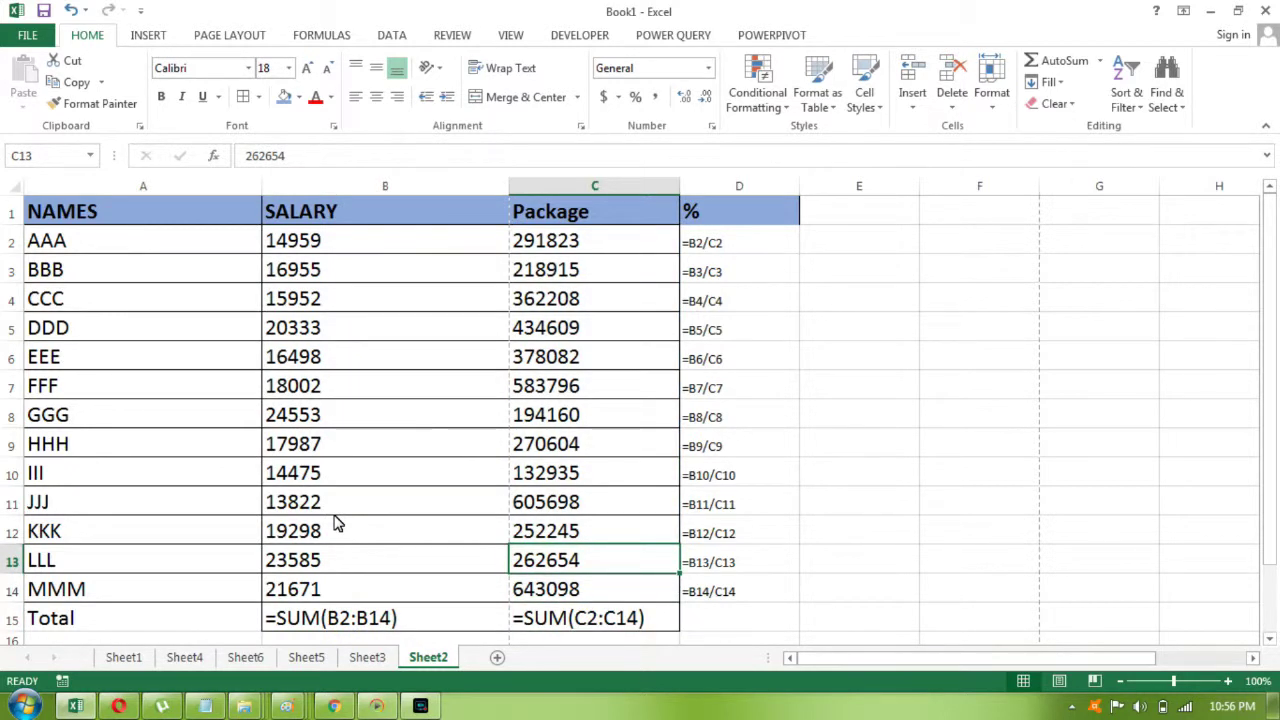
pyautogui.hotkey('ctrl', 'Up')
pyautogui.press('Right')
pyautogui.press('Down')
pyautogui.press('F2')
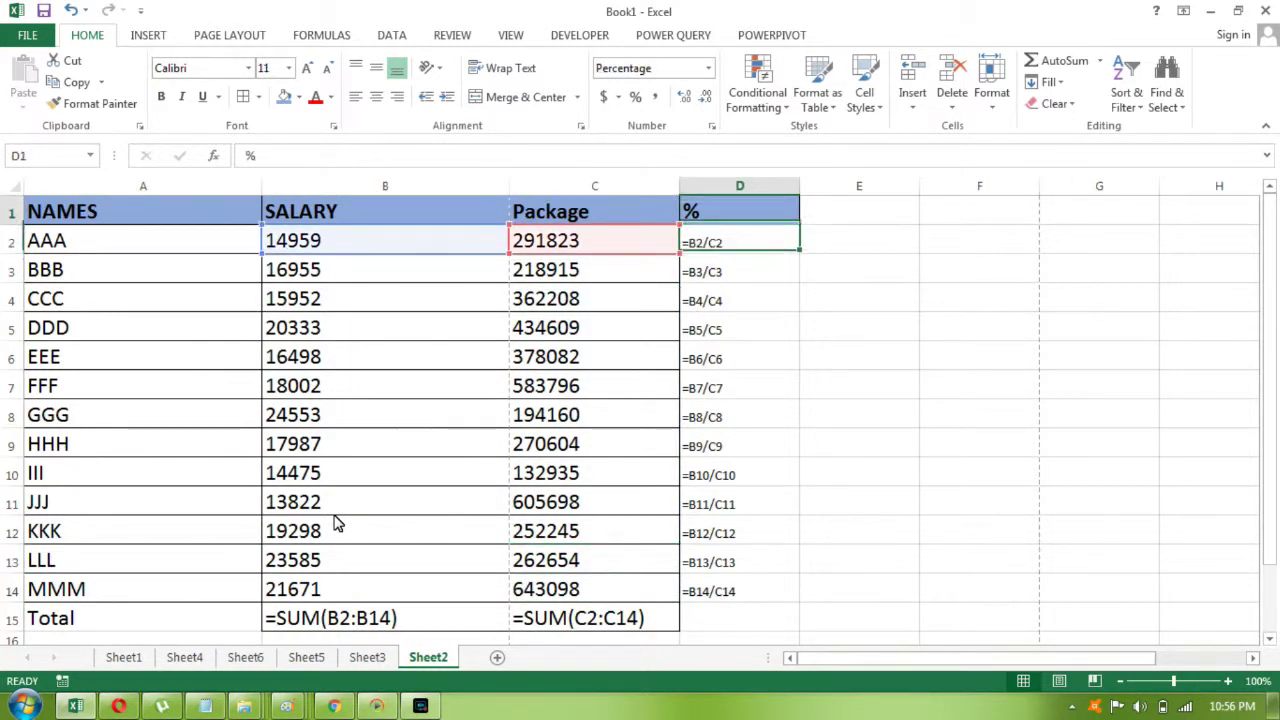
pyautogui.press('Escape')
pyautogui.hotkey('ctrl', 'Home')
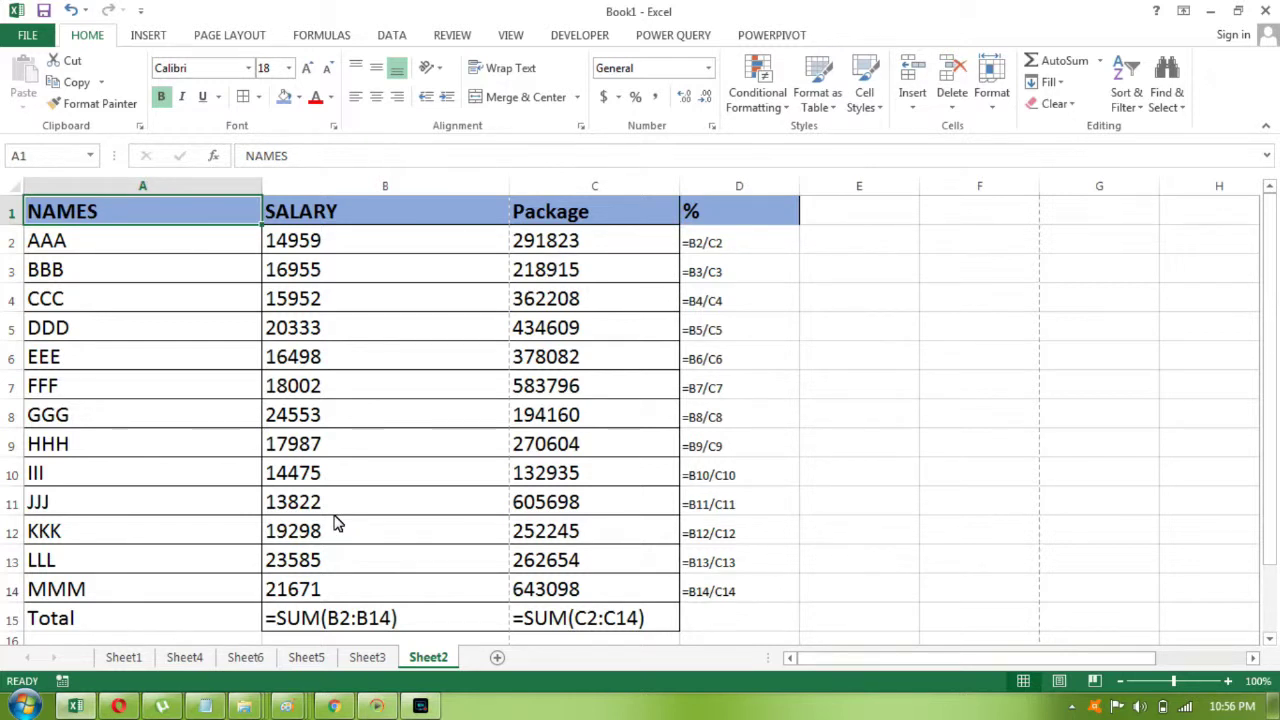
pyautogui.hotkey('ctrl', '`')
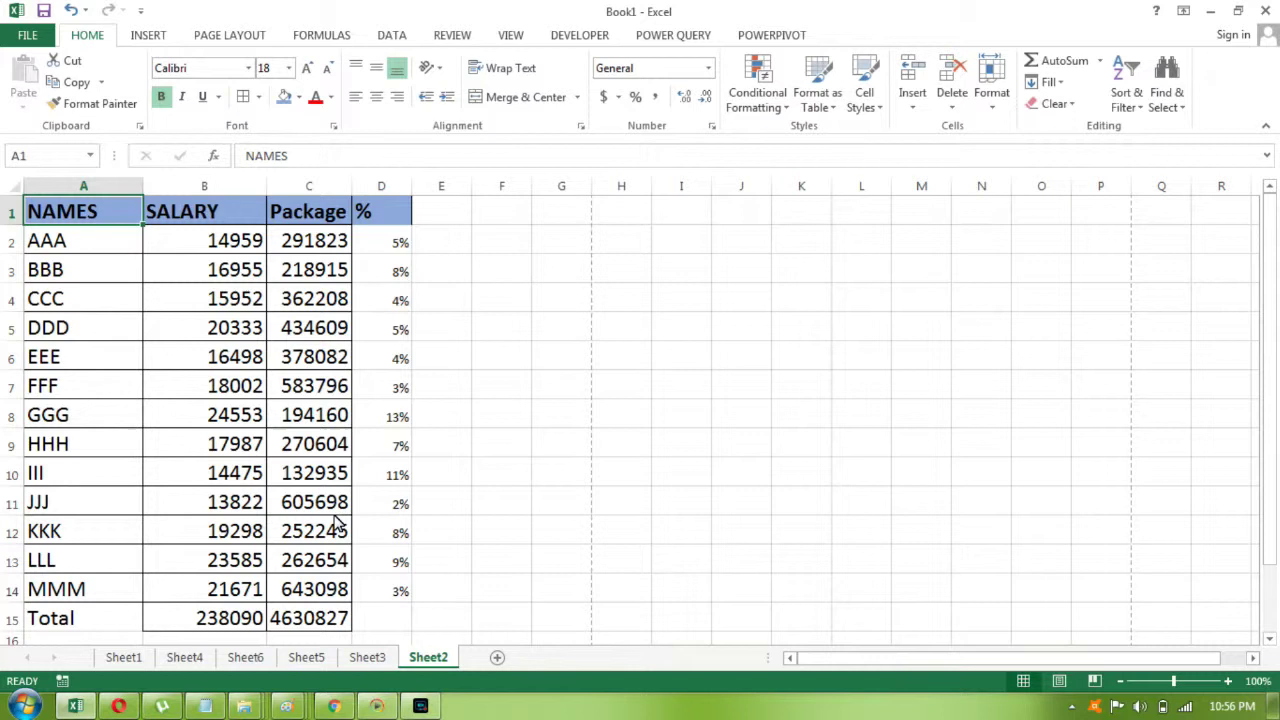